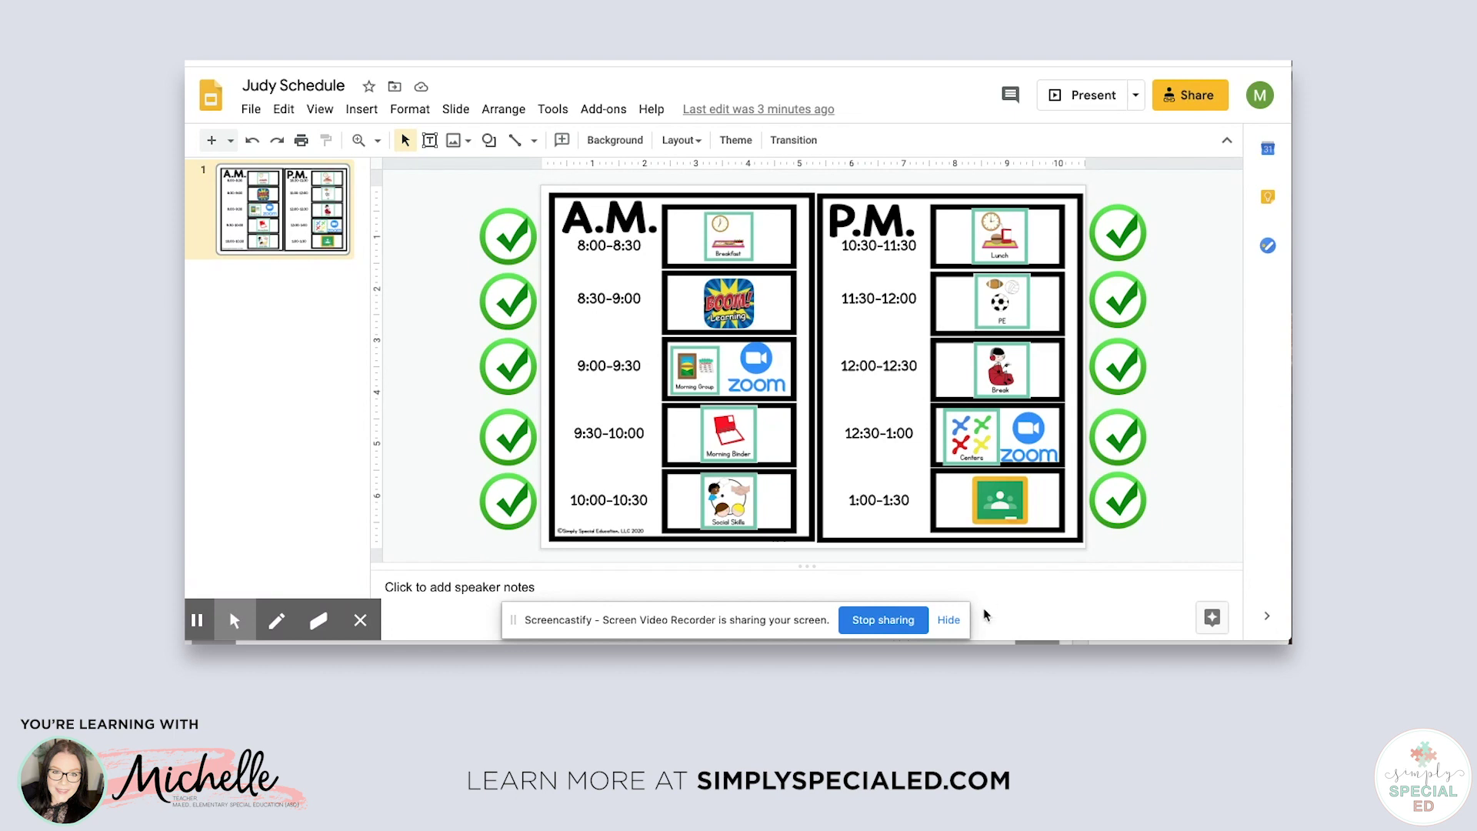
Step: Bring the Schedule Boards PDF forward in Acrobat and open its A.M. P.M. template link
mouse_move(914, 622)
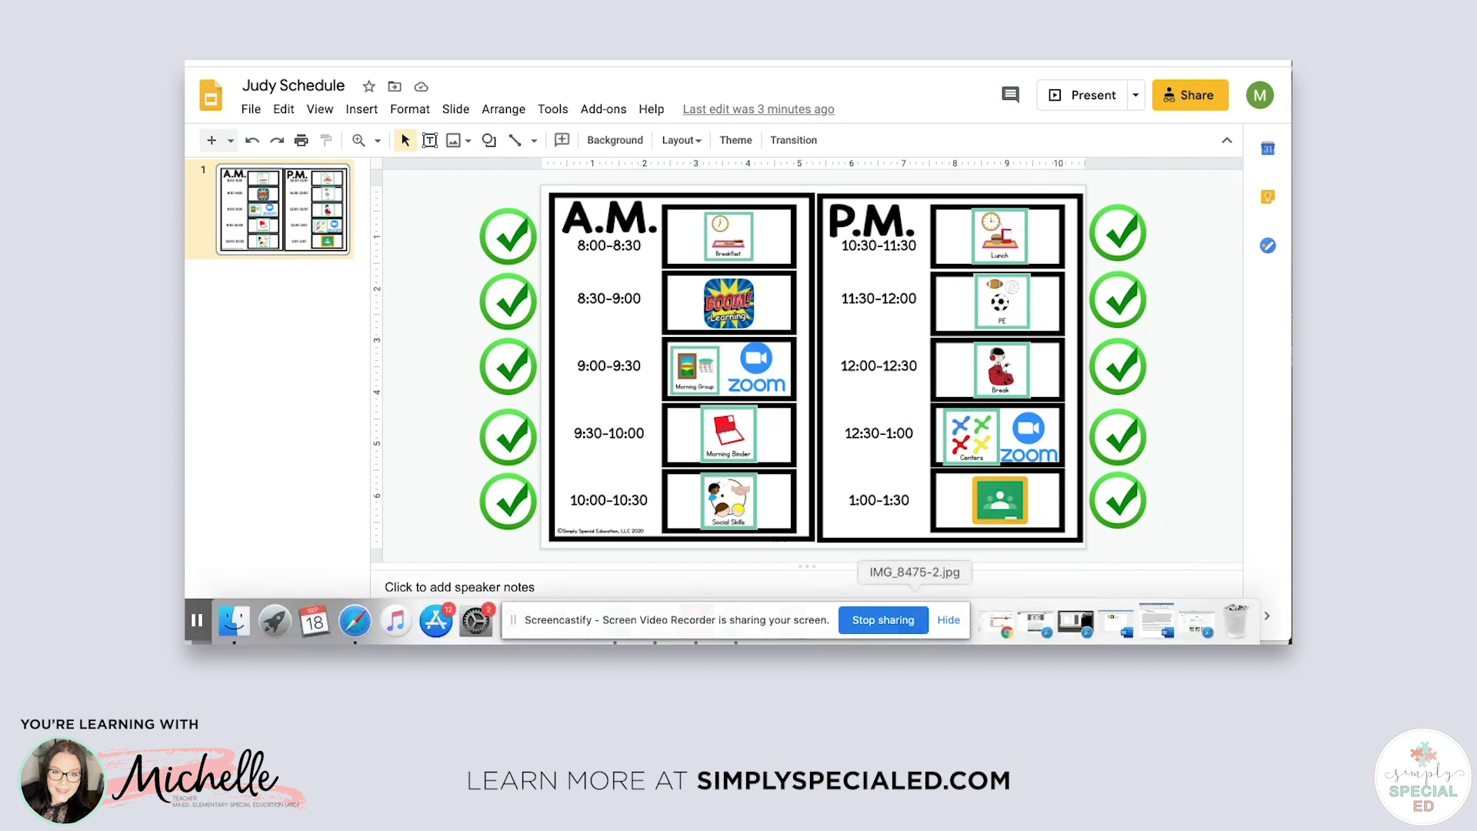
left_click(949, 620)
left_click(677, 623)
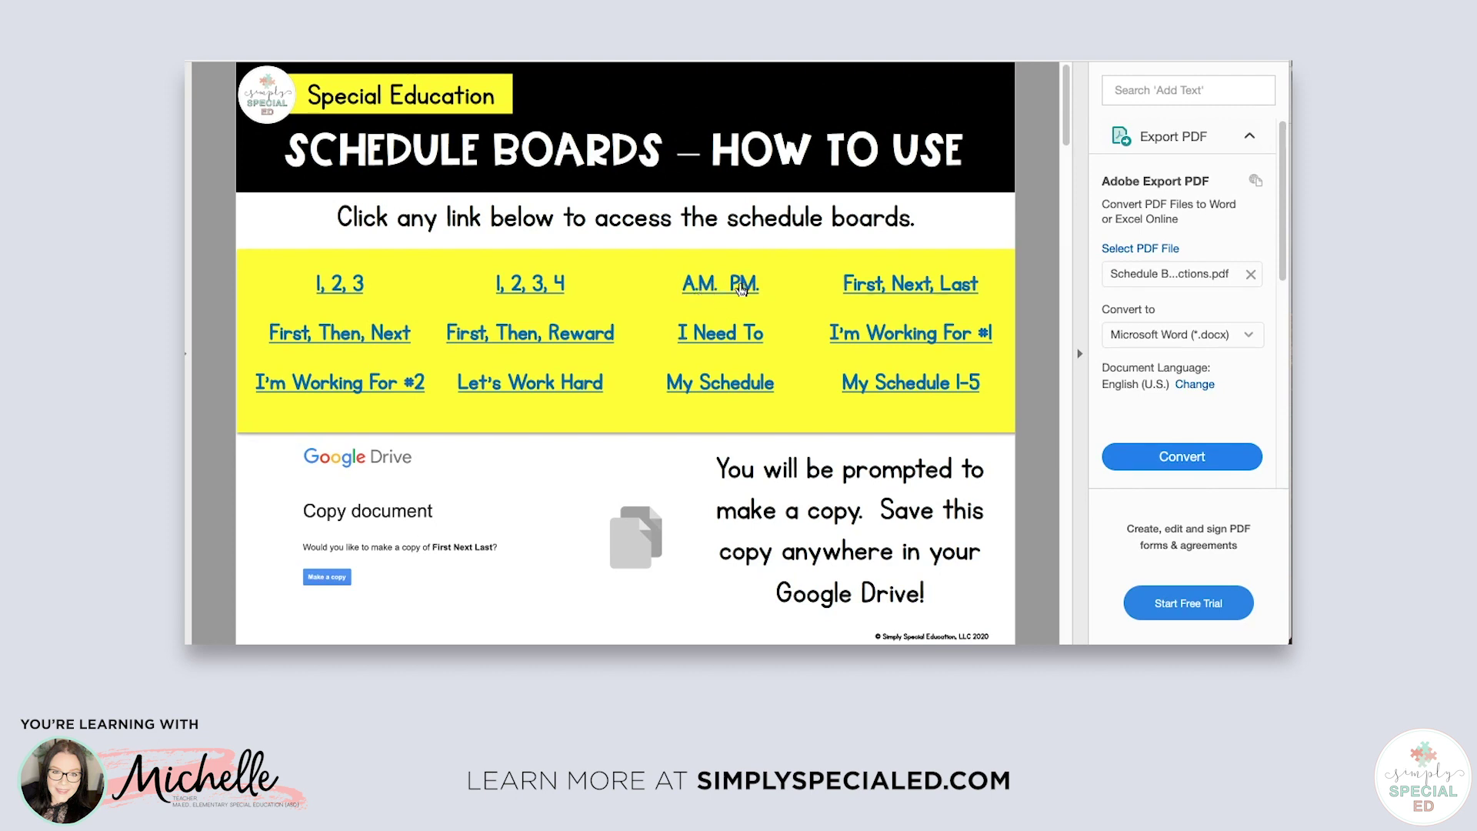
left_click(712, 289)
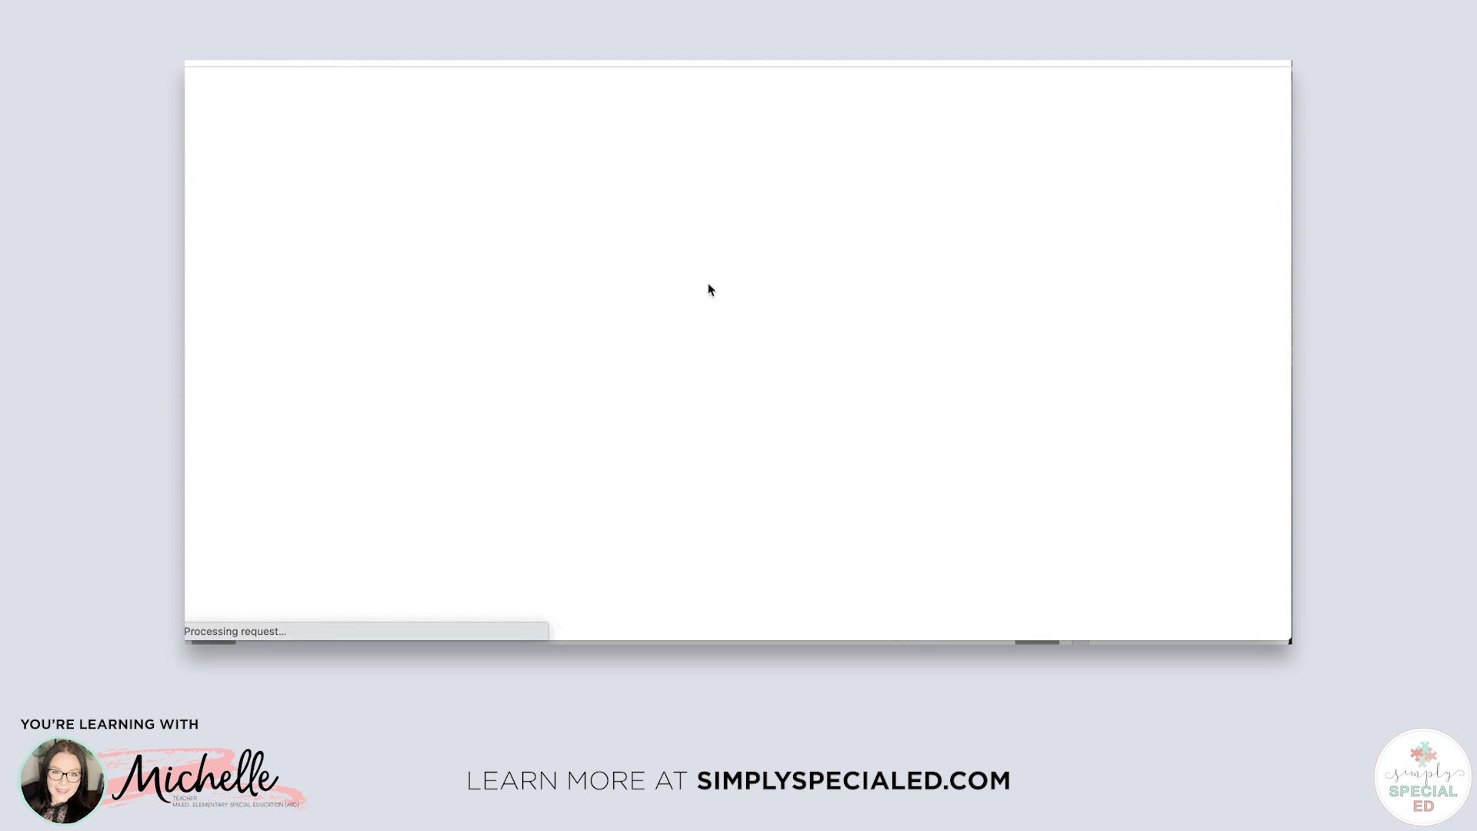
Step: Make a personal copy of the blank AM PM board, then return to the Schedule Visuals PDF
left_click(478, 366)
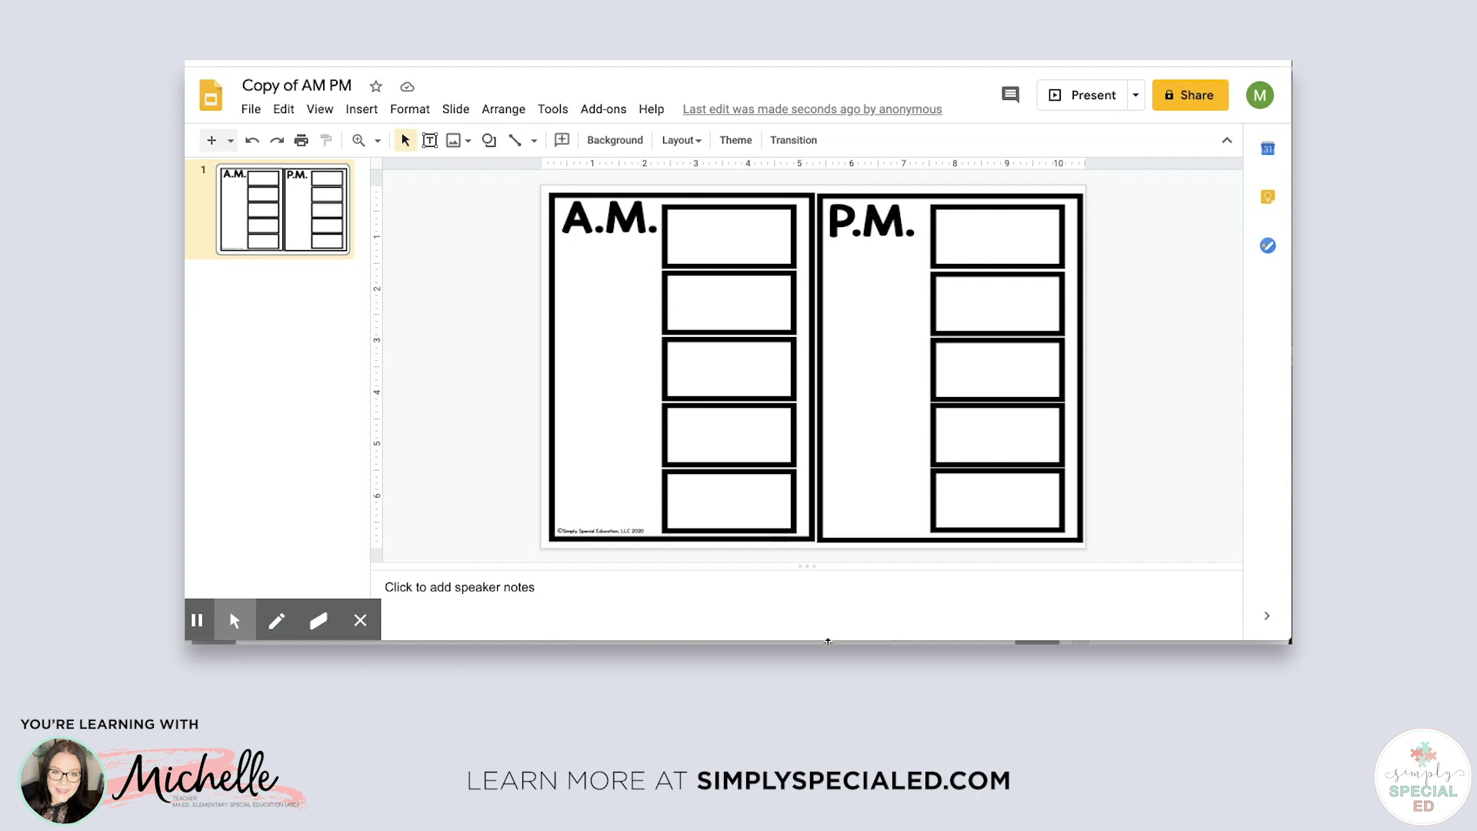
mouse_move(827, 642)
left_click(681, 622)
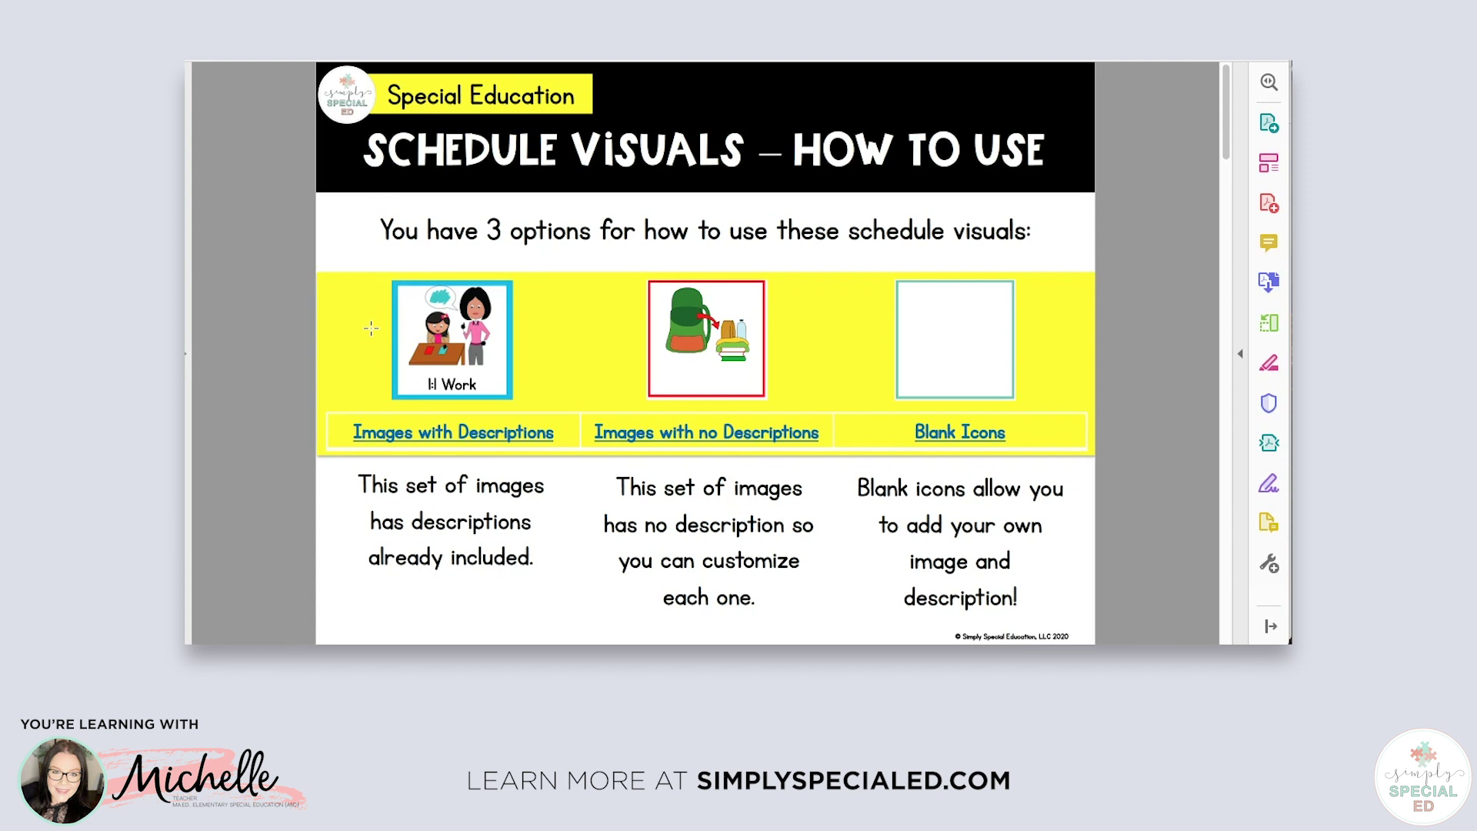
Step: Open the Images with Descriptions icon folder from the Schedule Visuals PDF
left_click(460, 435)
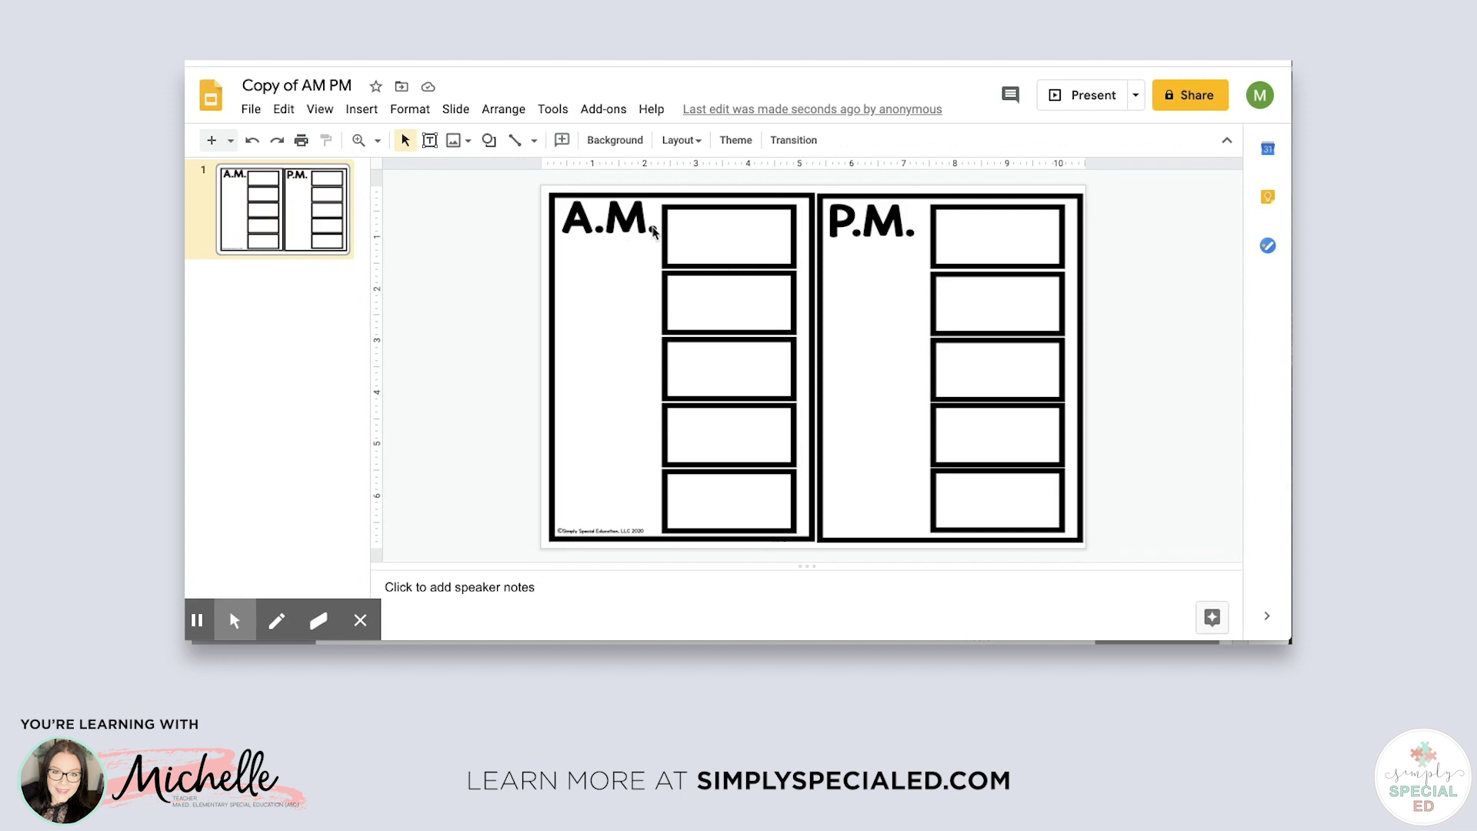
Step: Browse Drive's Shared with me > Schedule Board Images to the Seafoam icon folder for inserting
left_click(359, 112)
mouse_move(384, 147)
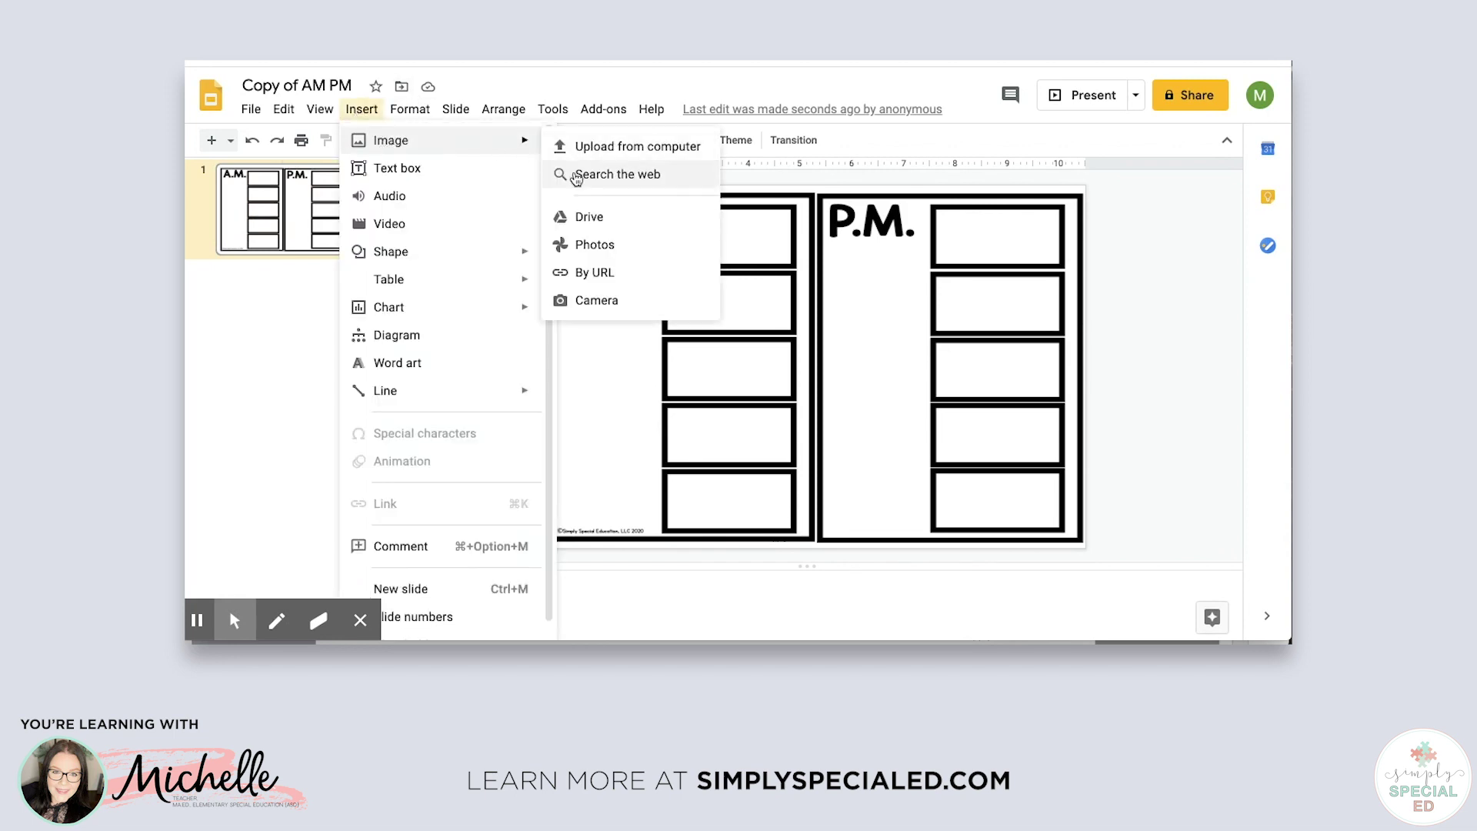
left_click(585, 222)
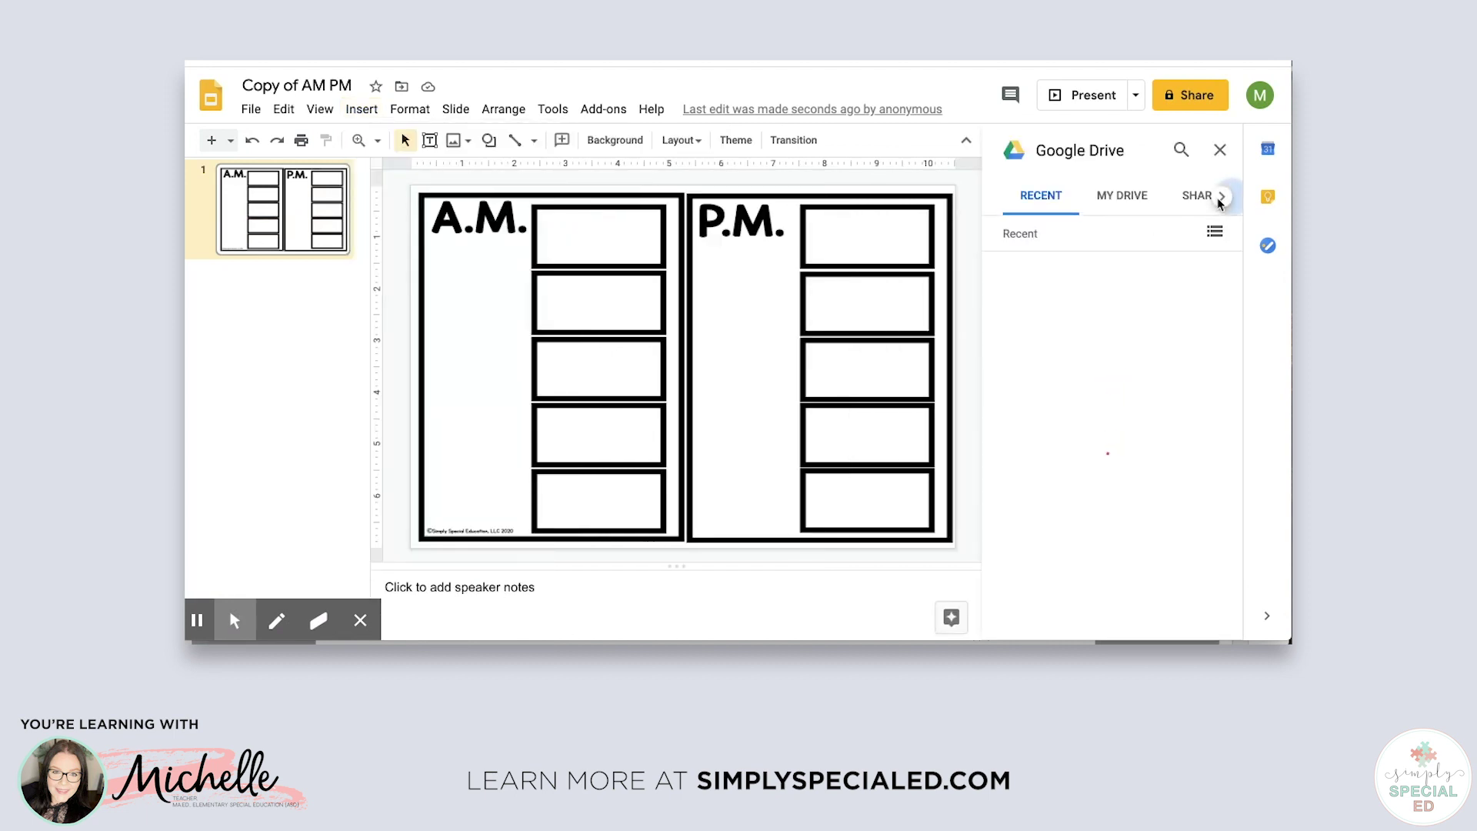
left_click(1221, 197)
left_click(1176, 206)
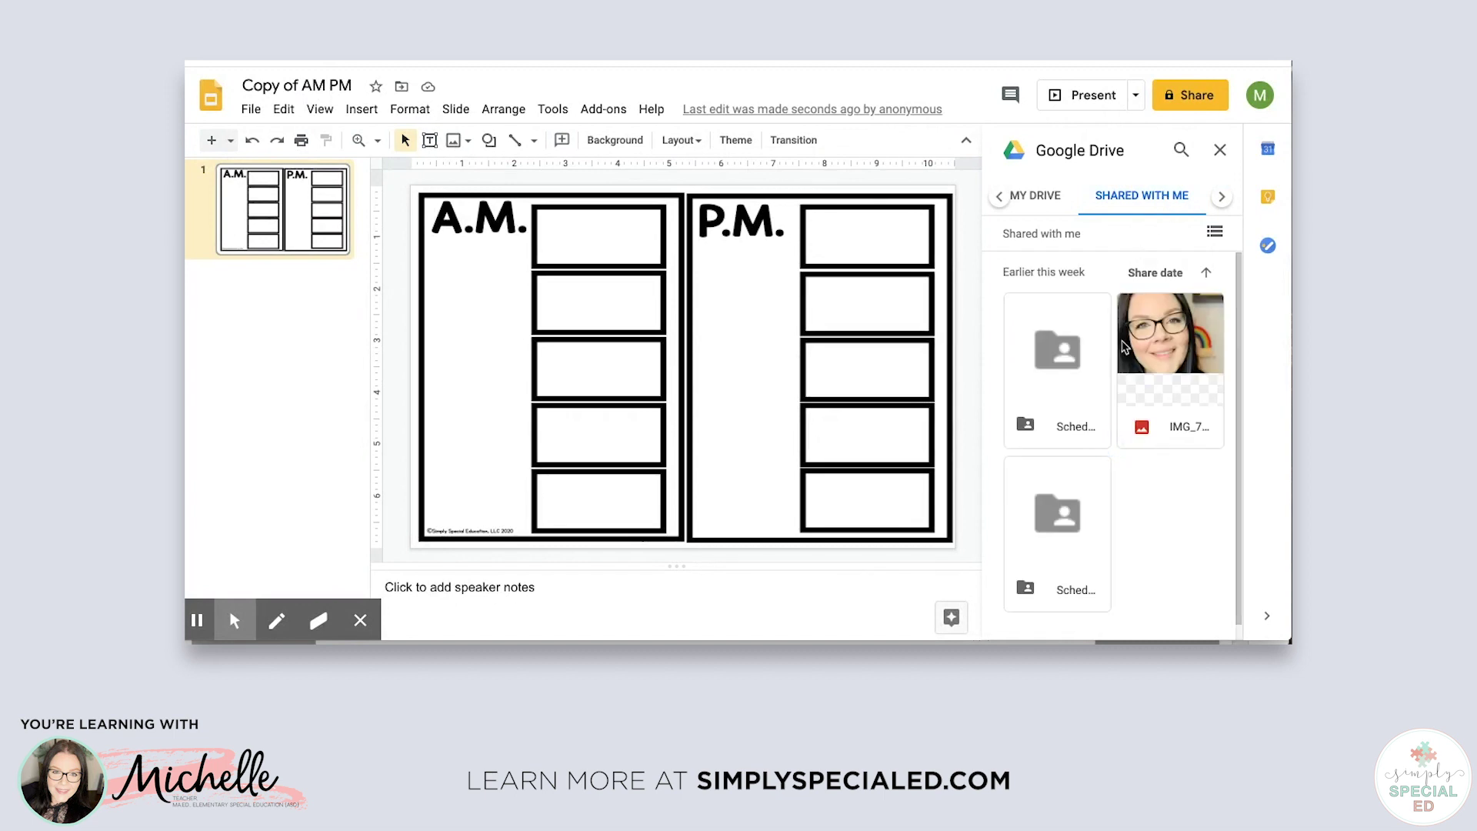
left_click(1089, 408)
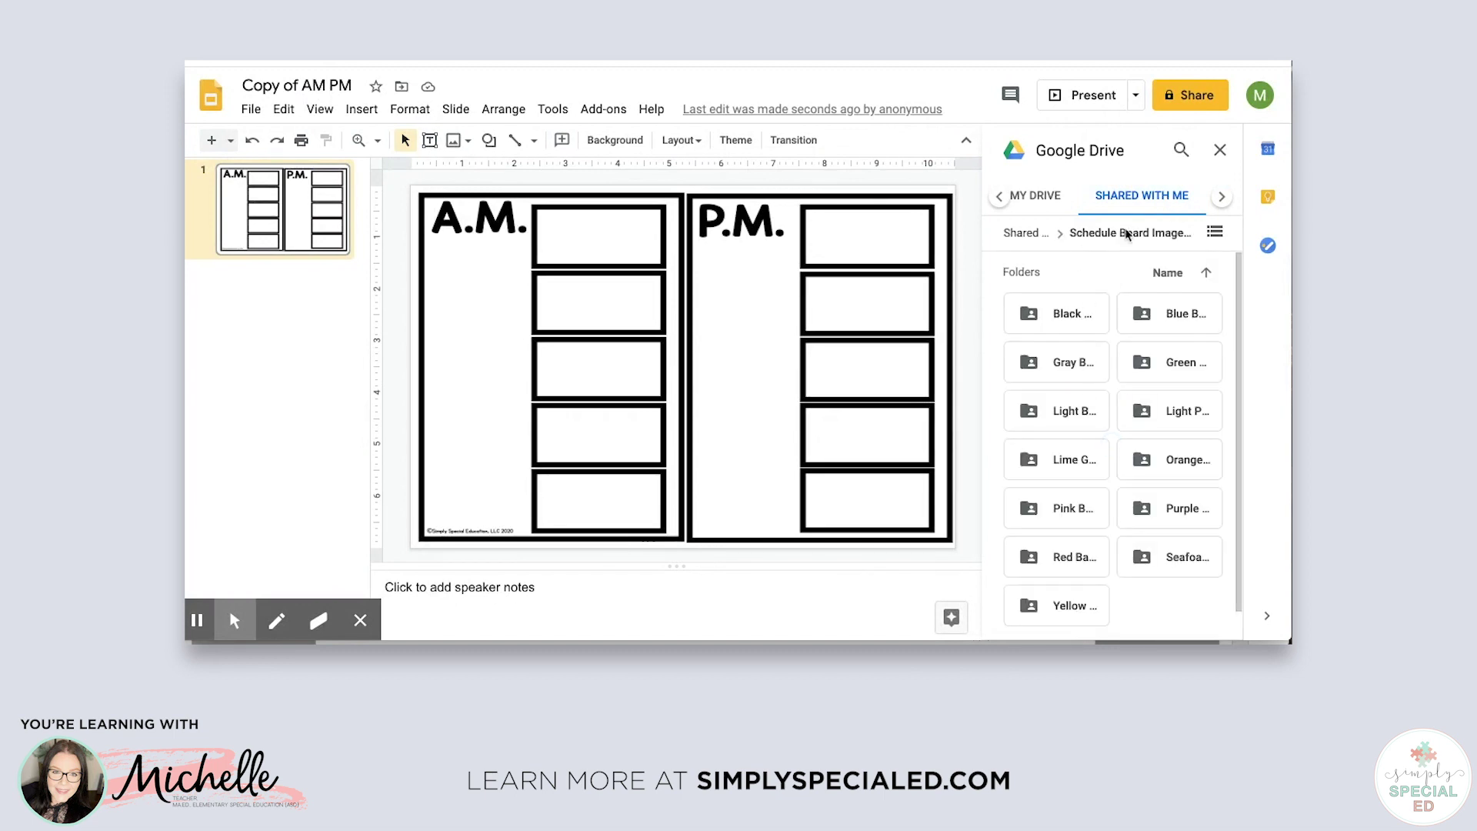
left_click(1177, 561)
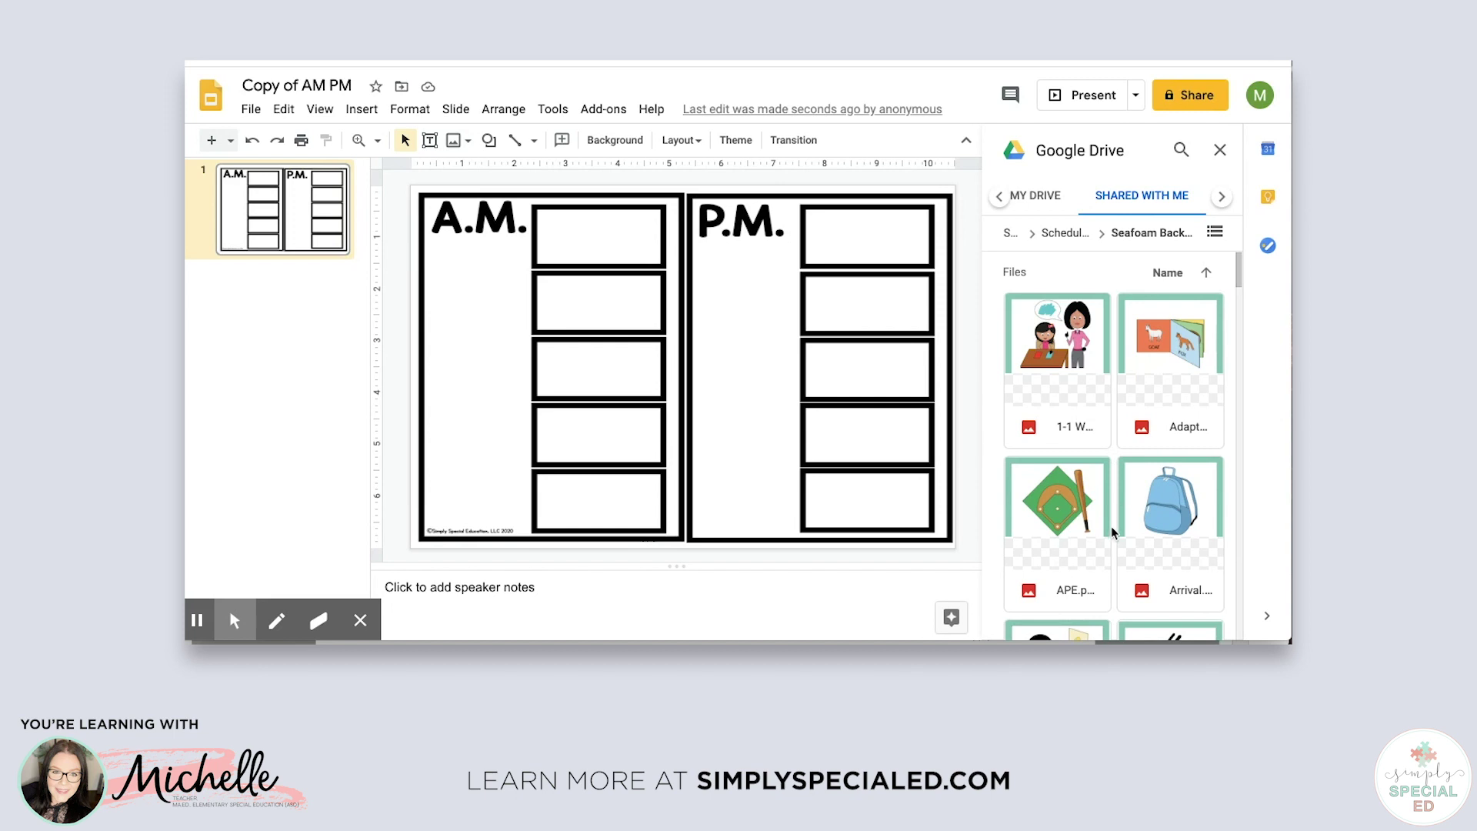
Step: Insert the Seafoam Breakfast icon and shrink it into the first A.M. box
scroll(1111, 523, "down", 2)
scroll(1110, 516, "down", 5)
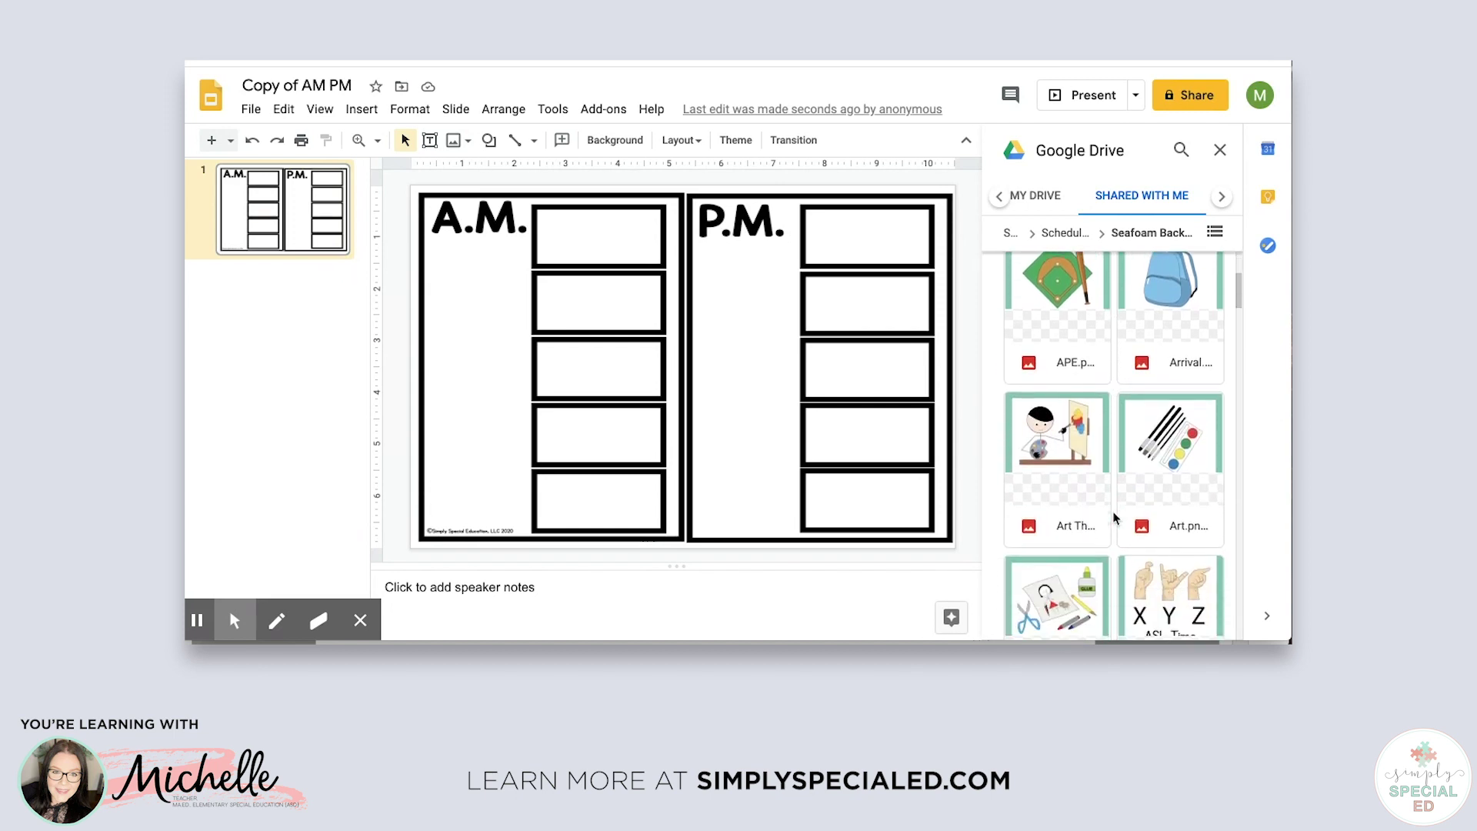
scroll(1113, 515, "down", 4)
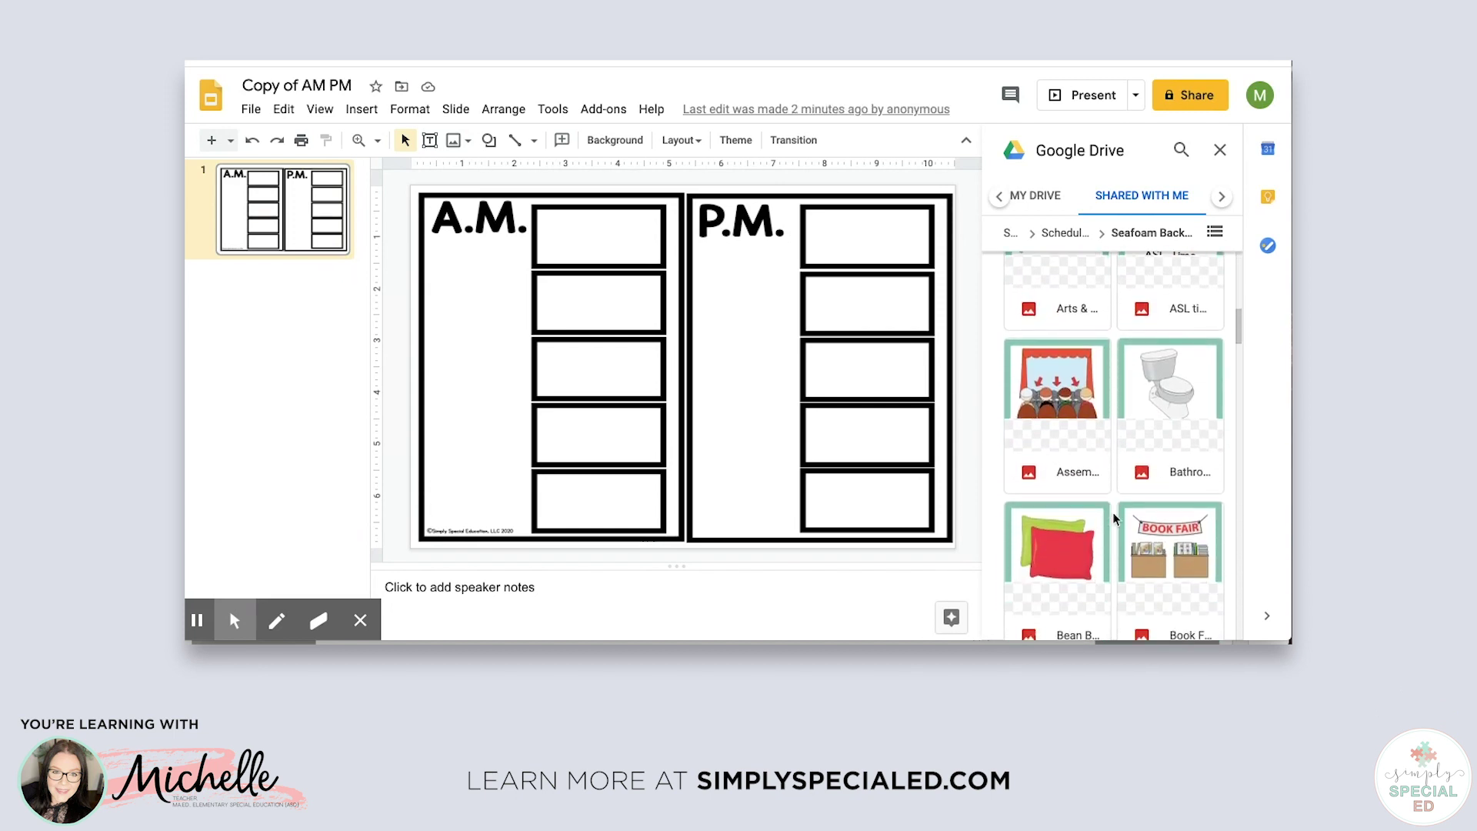
scroll(1113, 516, "down", 3)
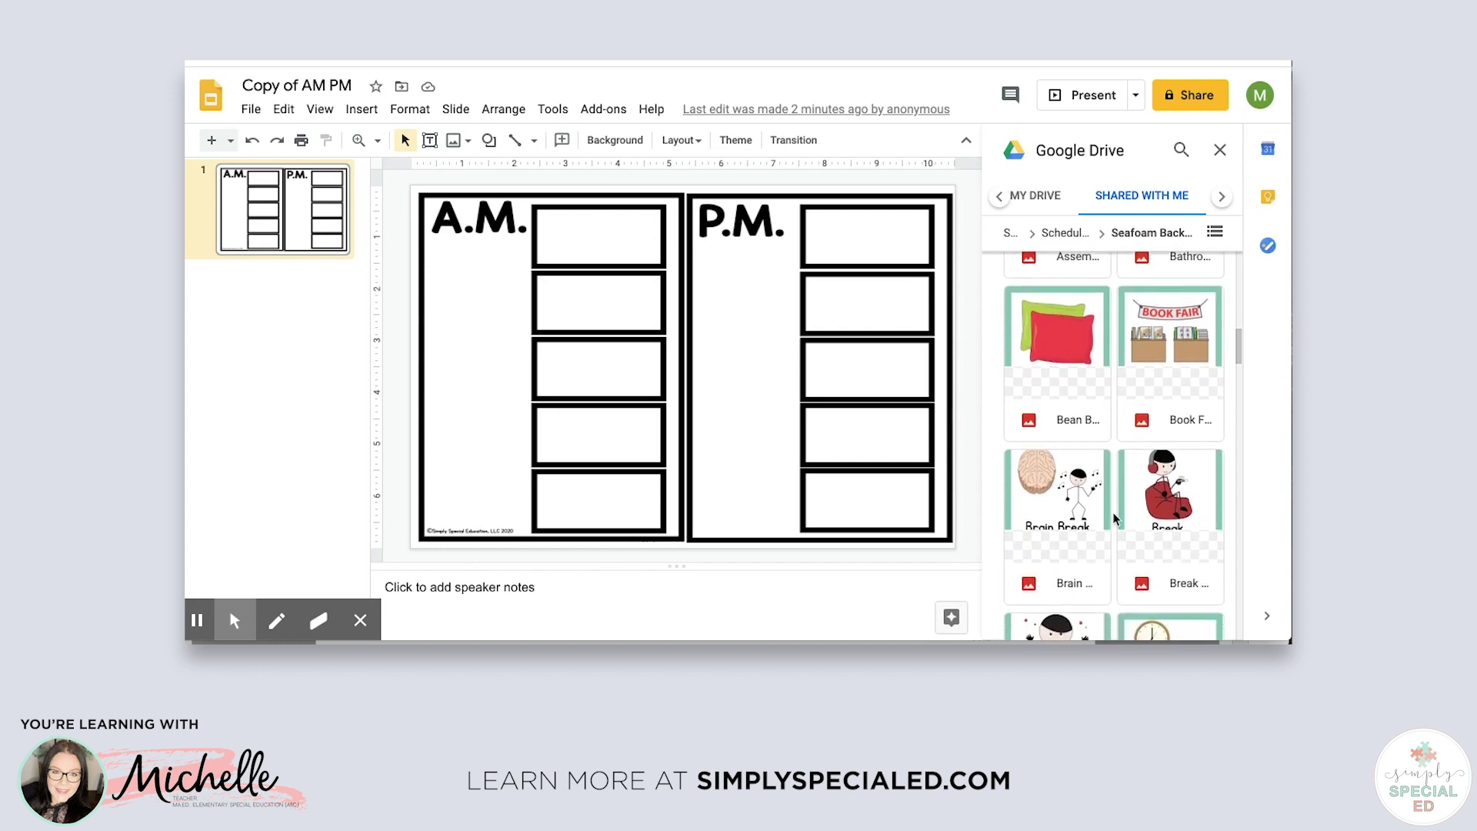
scroll(1113, 518, "down", 3)
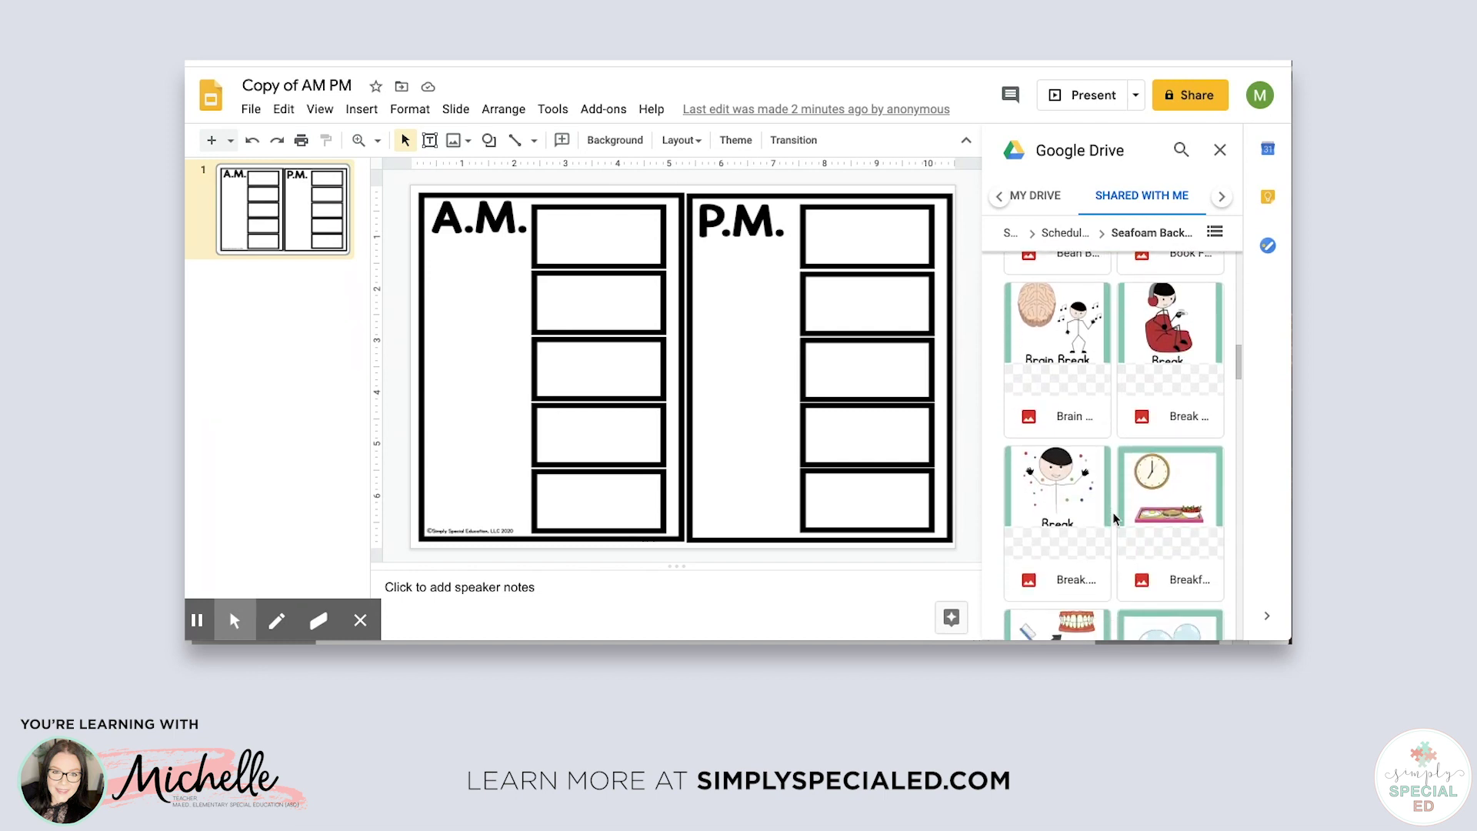
scroll(1115, 519, "up", 2)
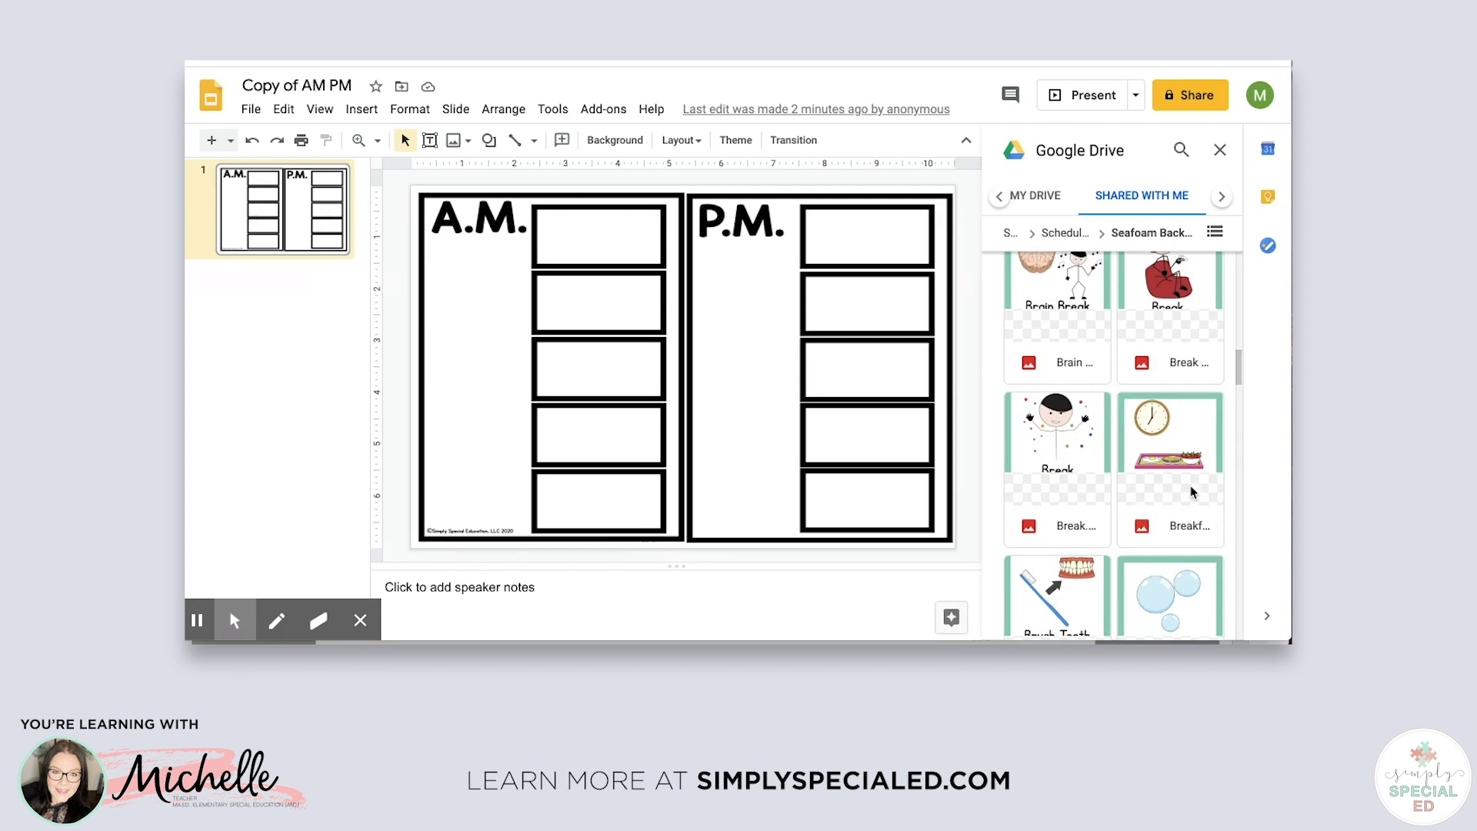
left_click(1170, 539)
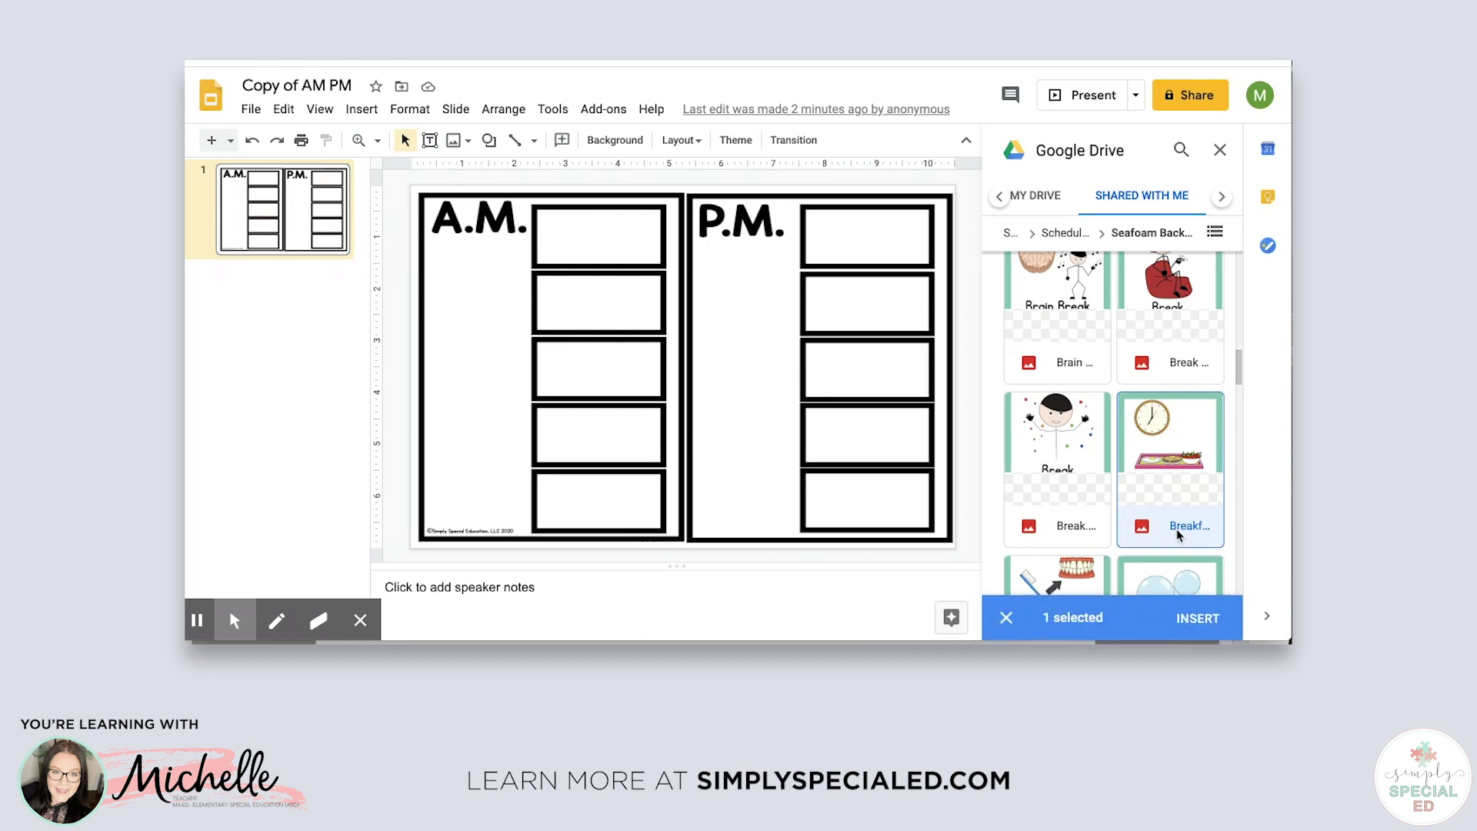
left_click(1198, 627)
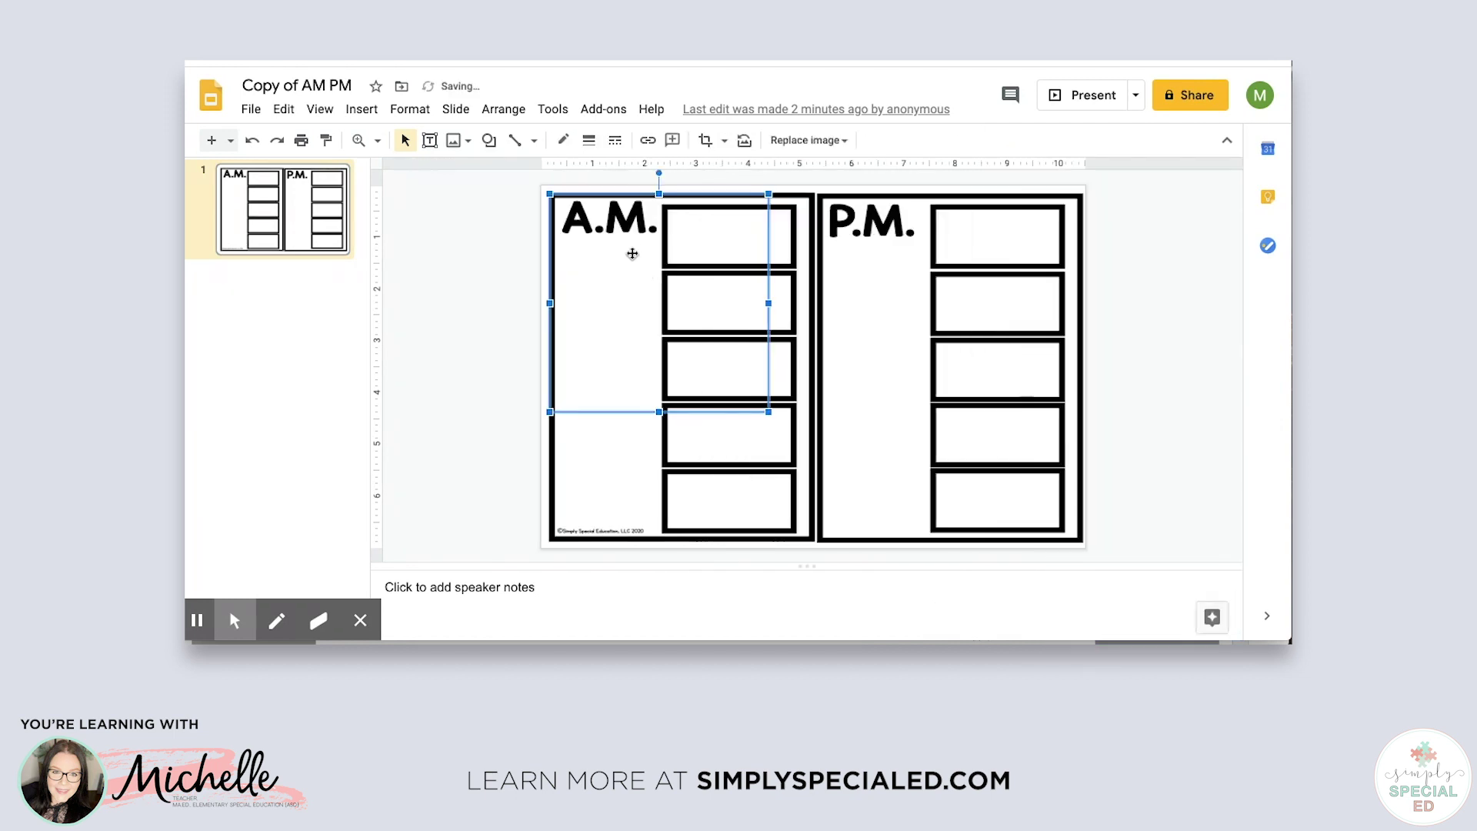
left_click_drag(549, 193, 716, 237)
left_click(728, 307)
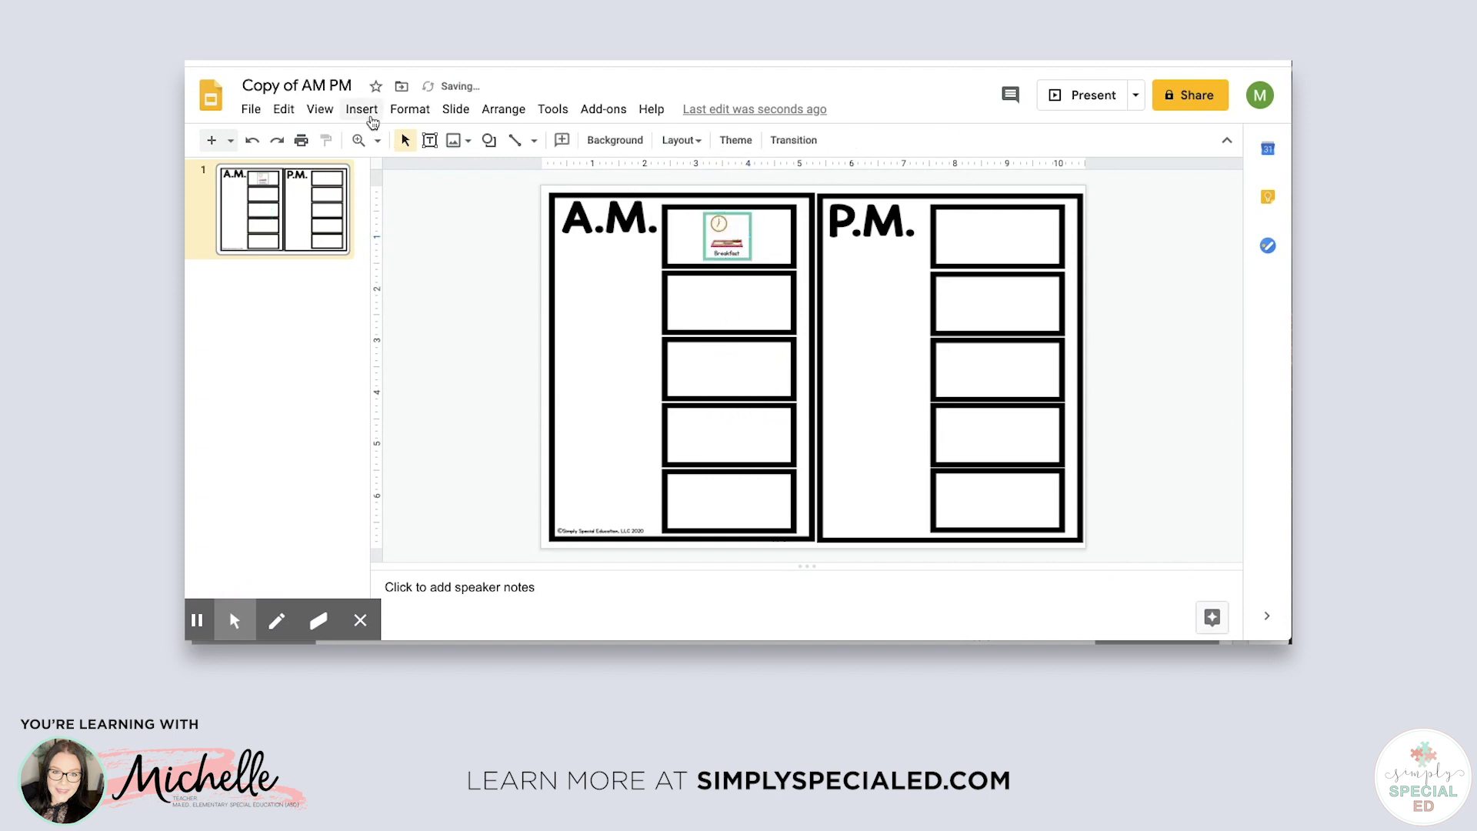
Step: Open the Insert menu and close it again without inserting anything
left_click(367, 112)
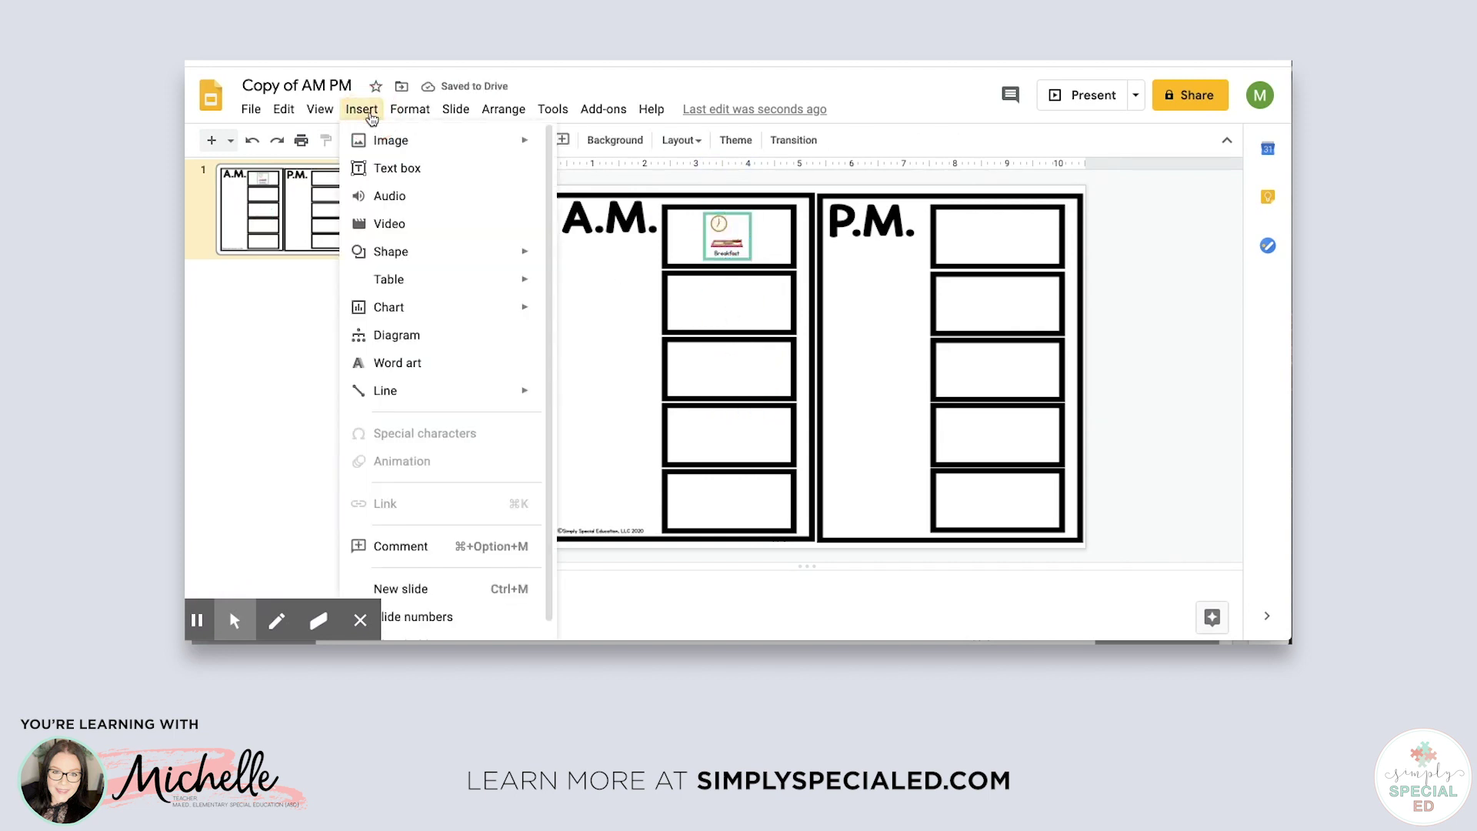
left_click(370, 114)
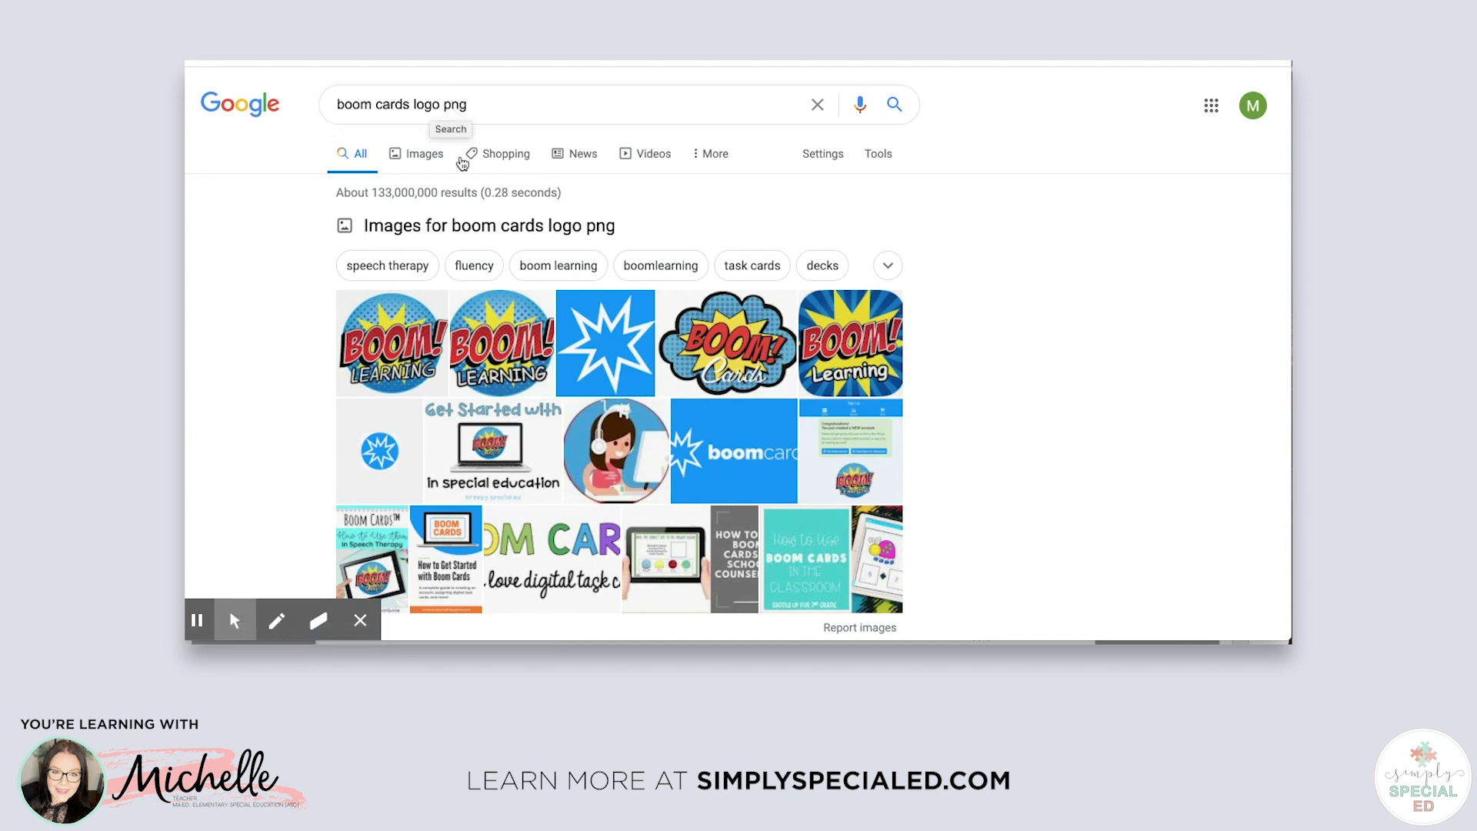
Step: Copy a Boom Learning logo image from the 'boom cards logo png' image results
left_click(846, 361)
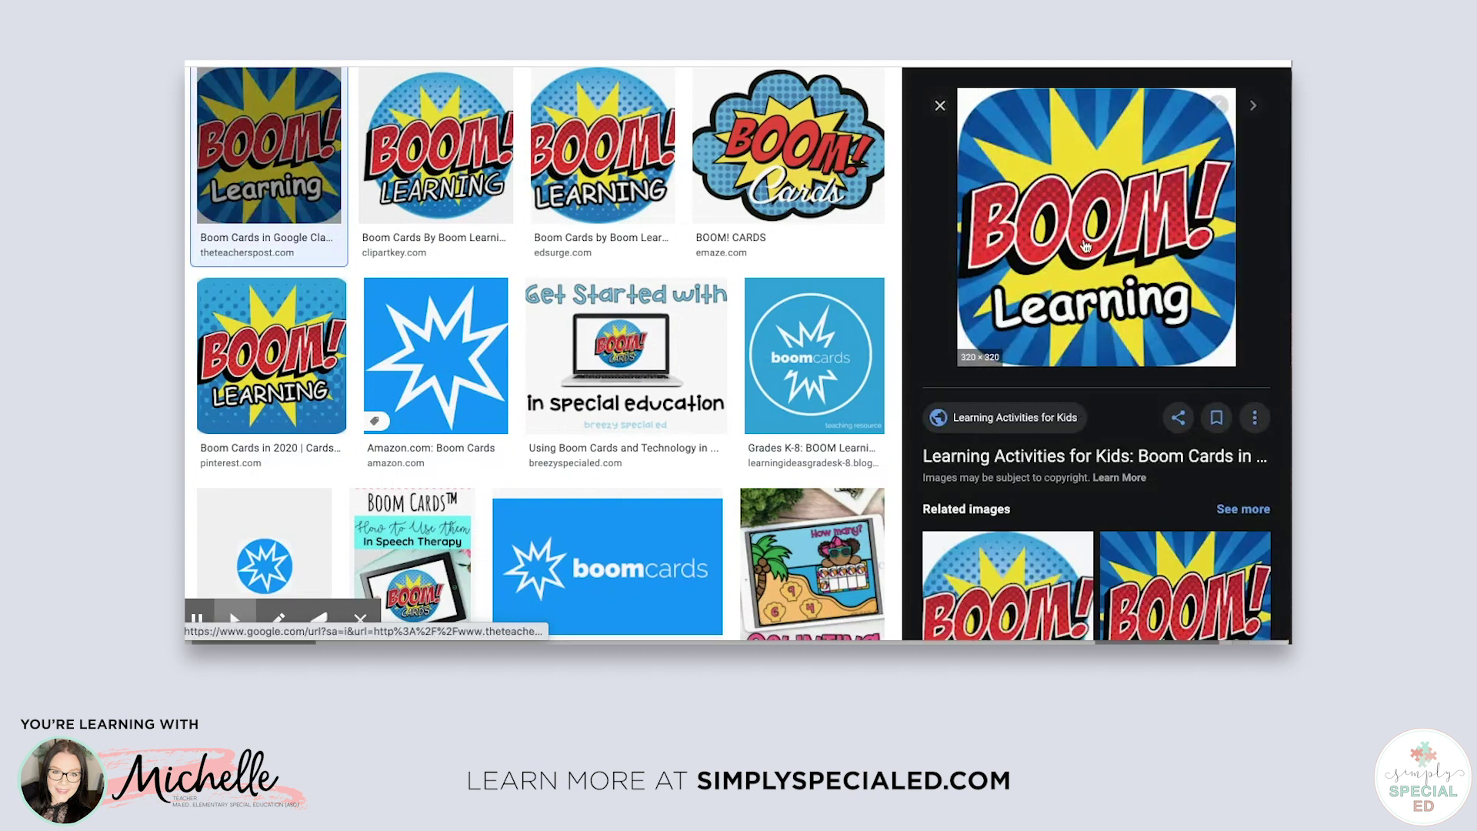
right_click(1121, 195)
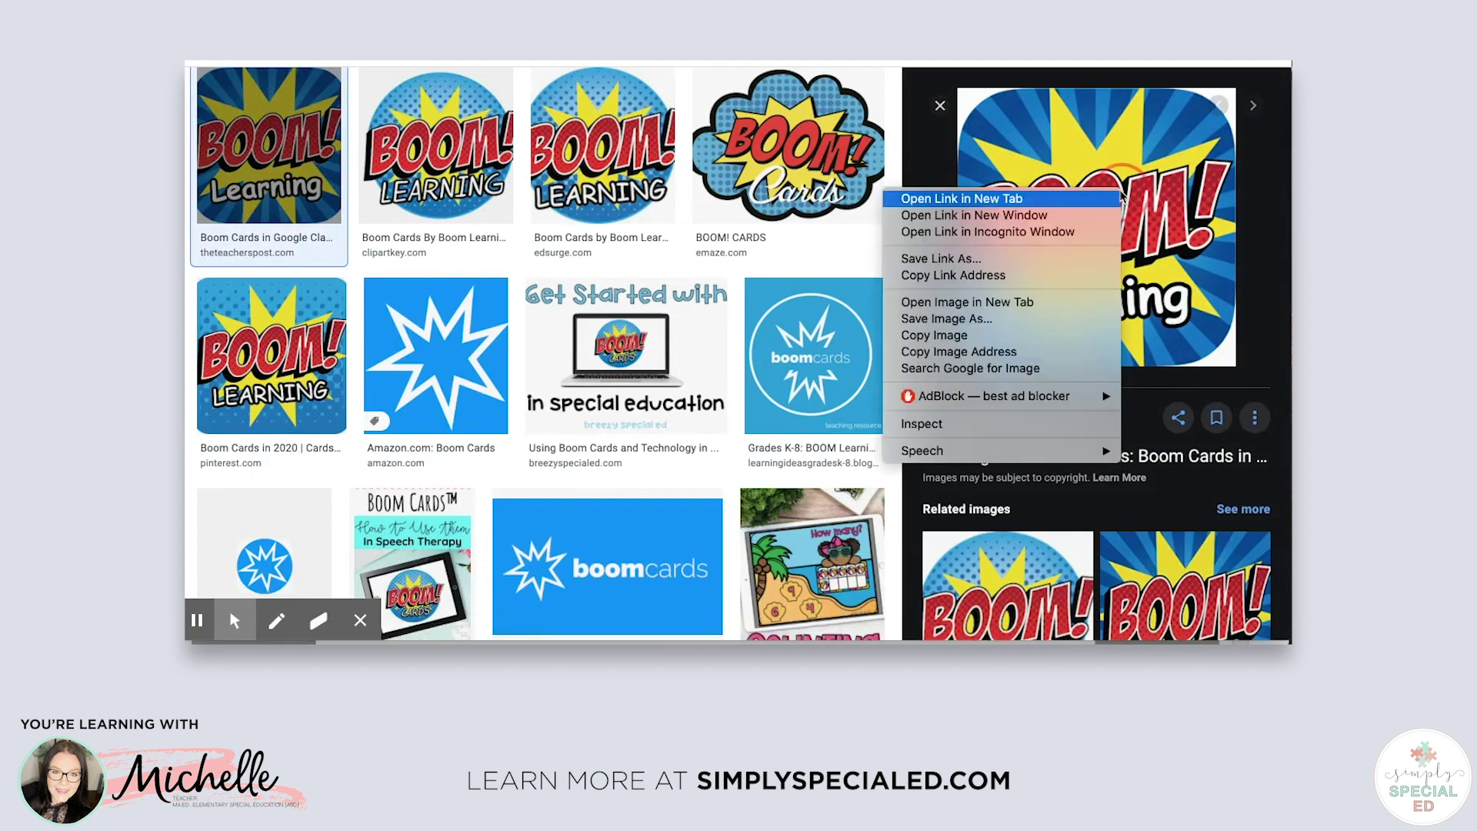
left_click(1017, 336)
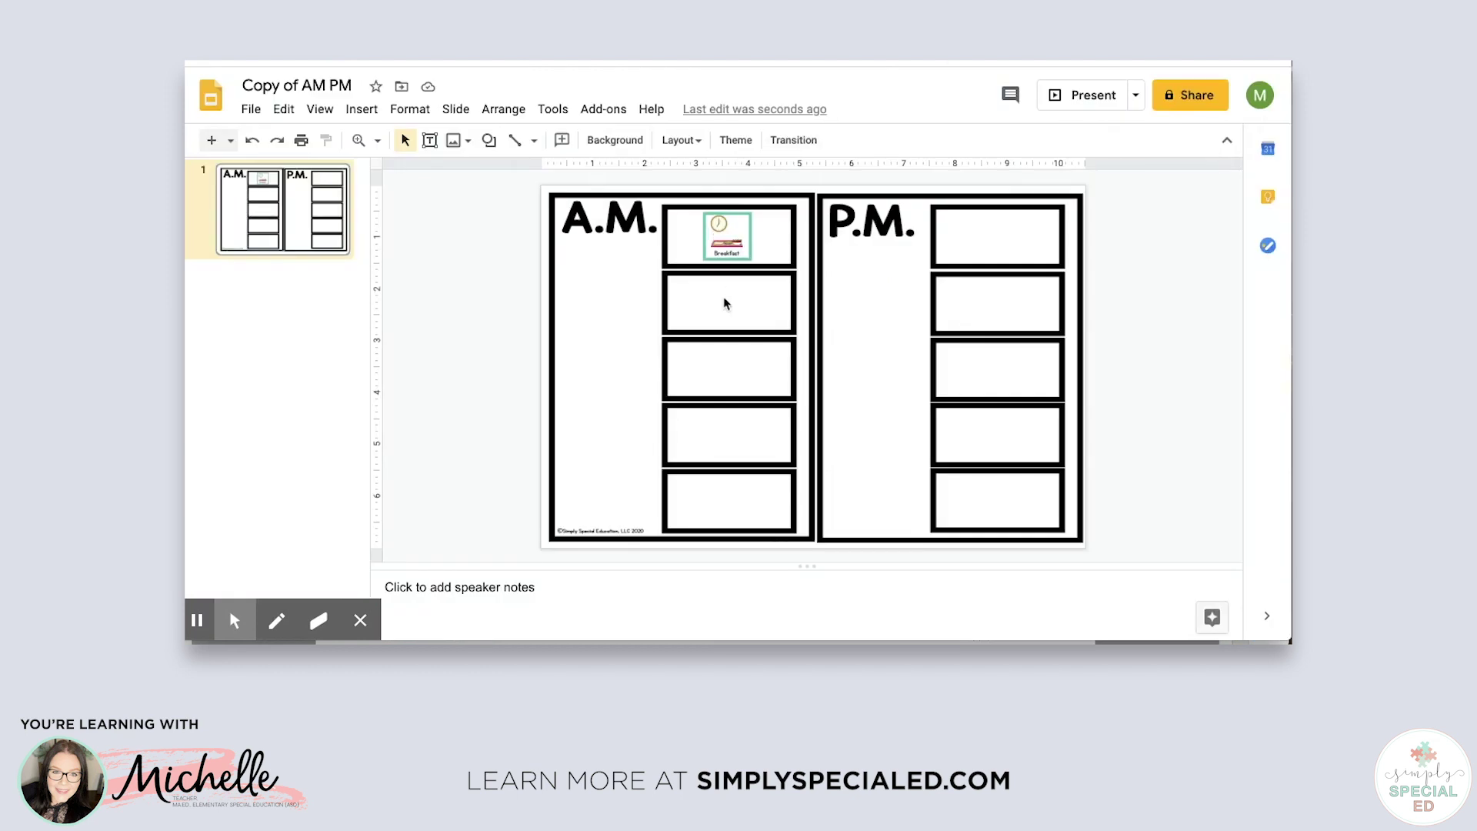
Step: Paste the BOOM! Learning logo, shrink it, and fit it into the second A.M. box
key("ctrl+v")
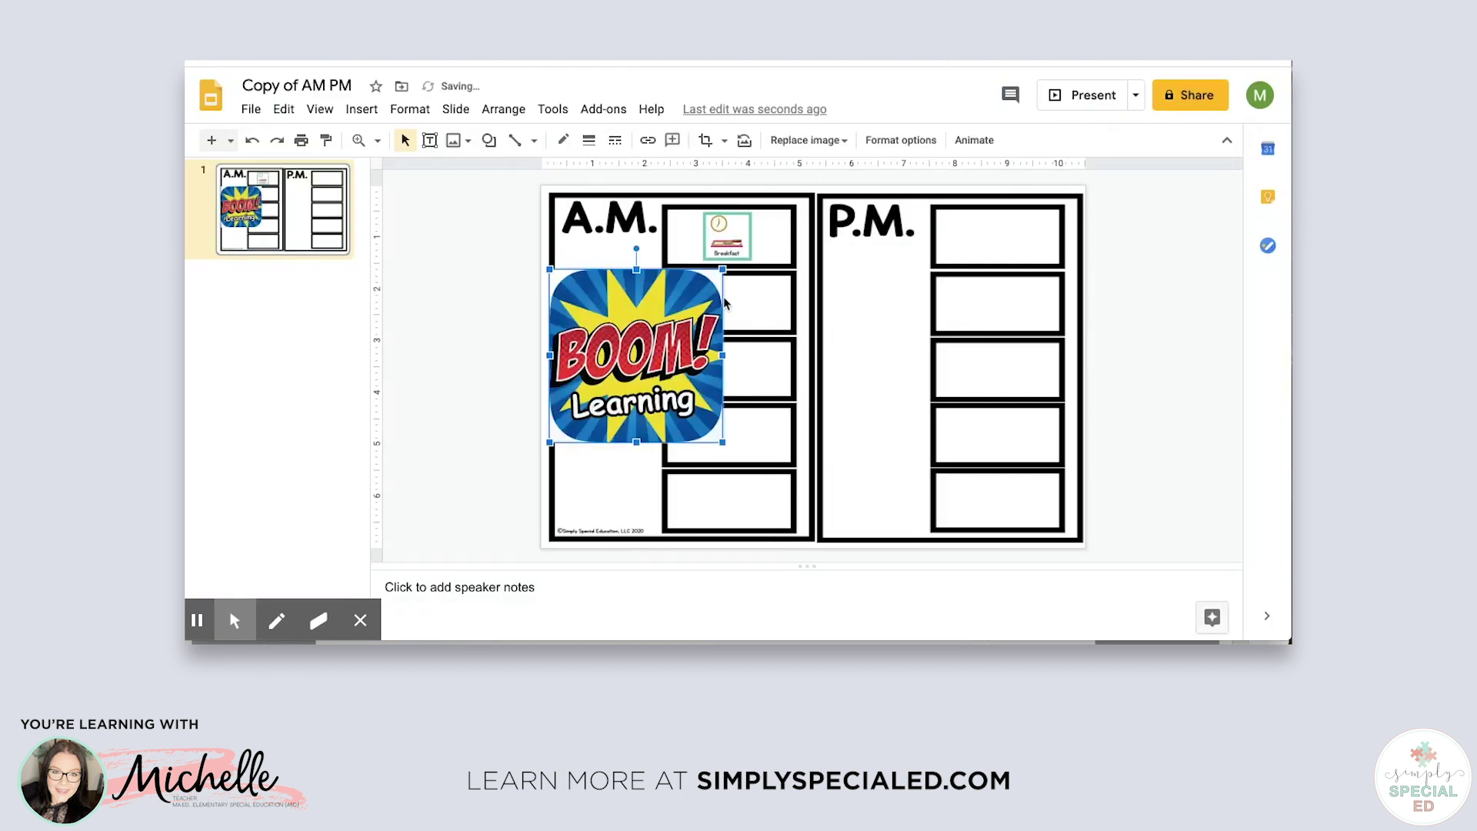
left_click(549, 267)
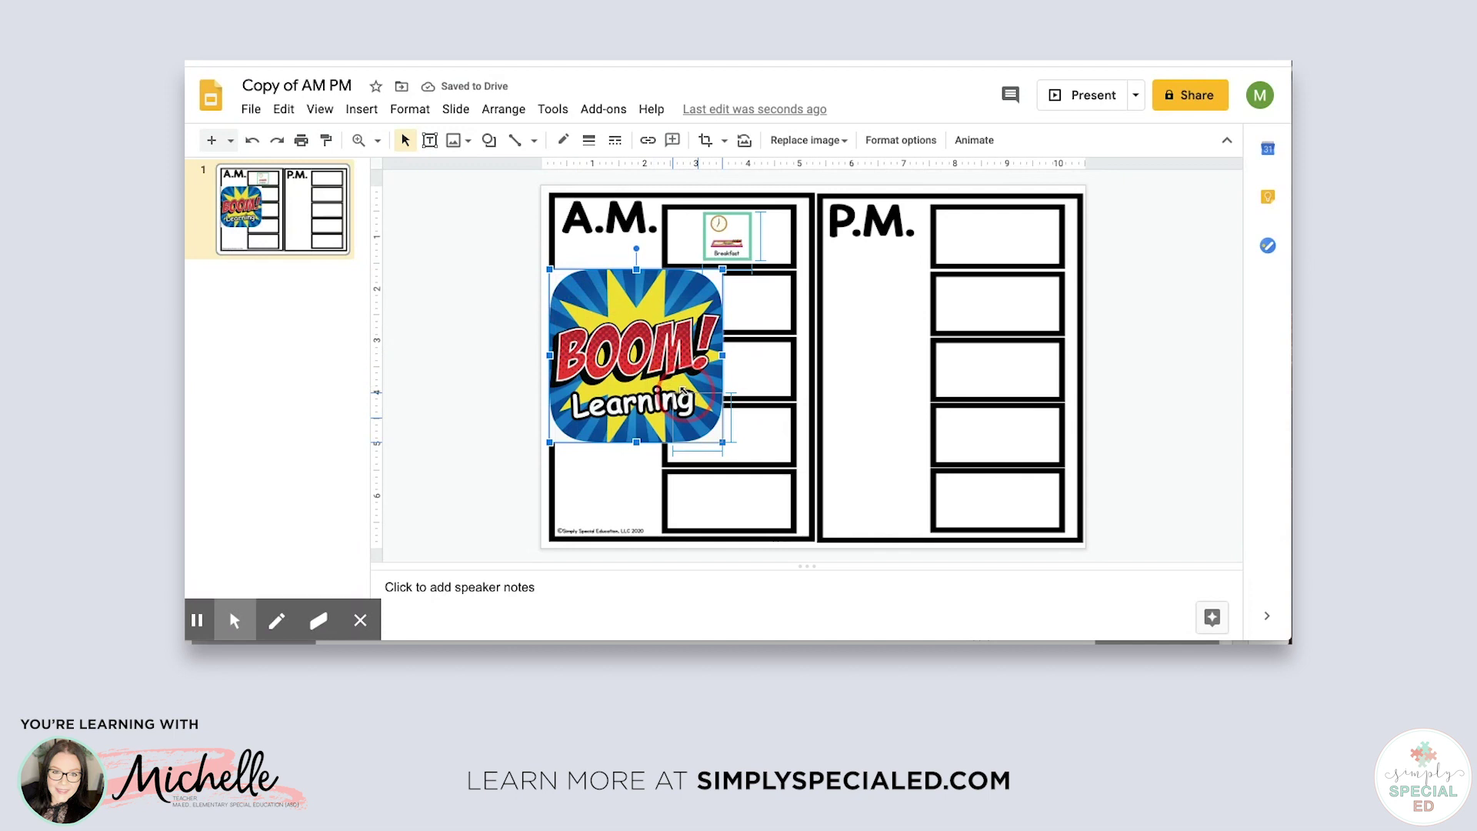
left_click_drag(675, 387, 672, 392)
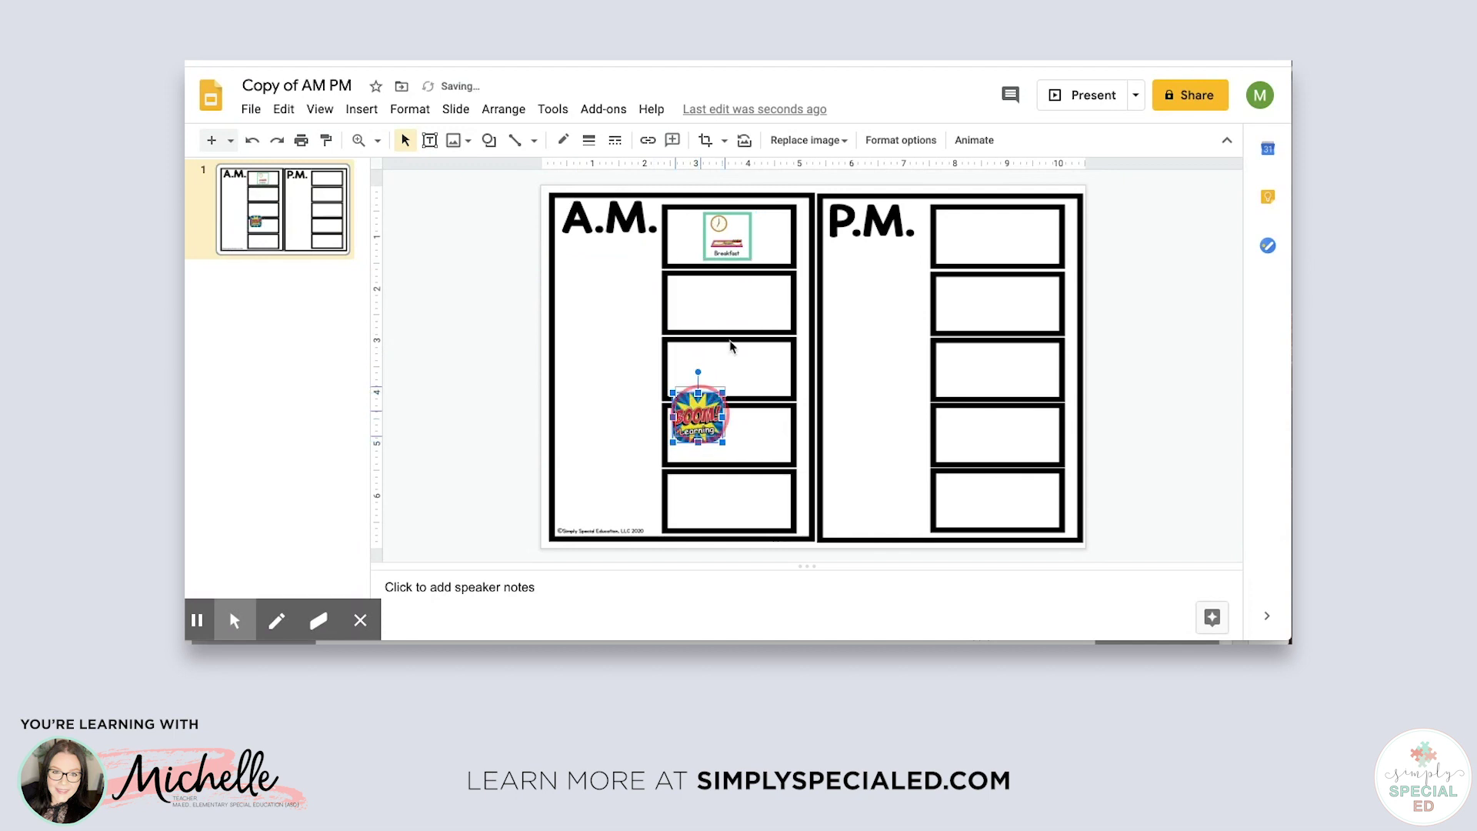
mouse_move(735, 292)
left_mouse_down()
mouse_move(736, 309)
mouse_move(704, 277)
mouse_move(727, 303)
left_mouse_up()
left_click(728, 302)
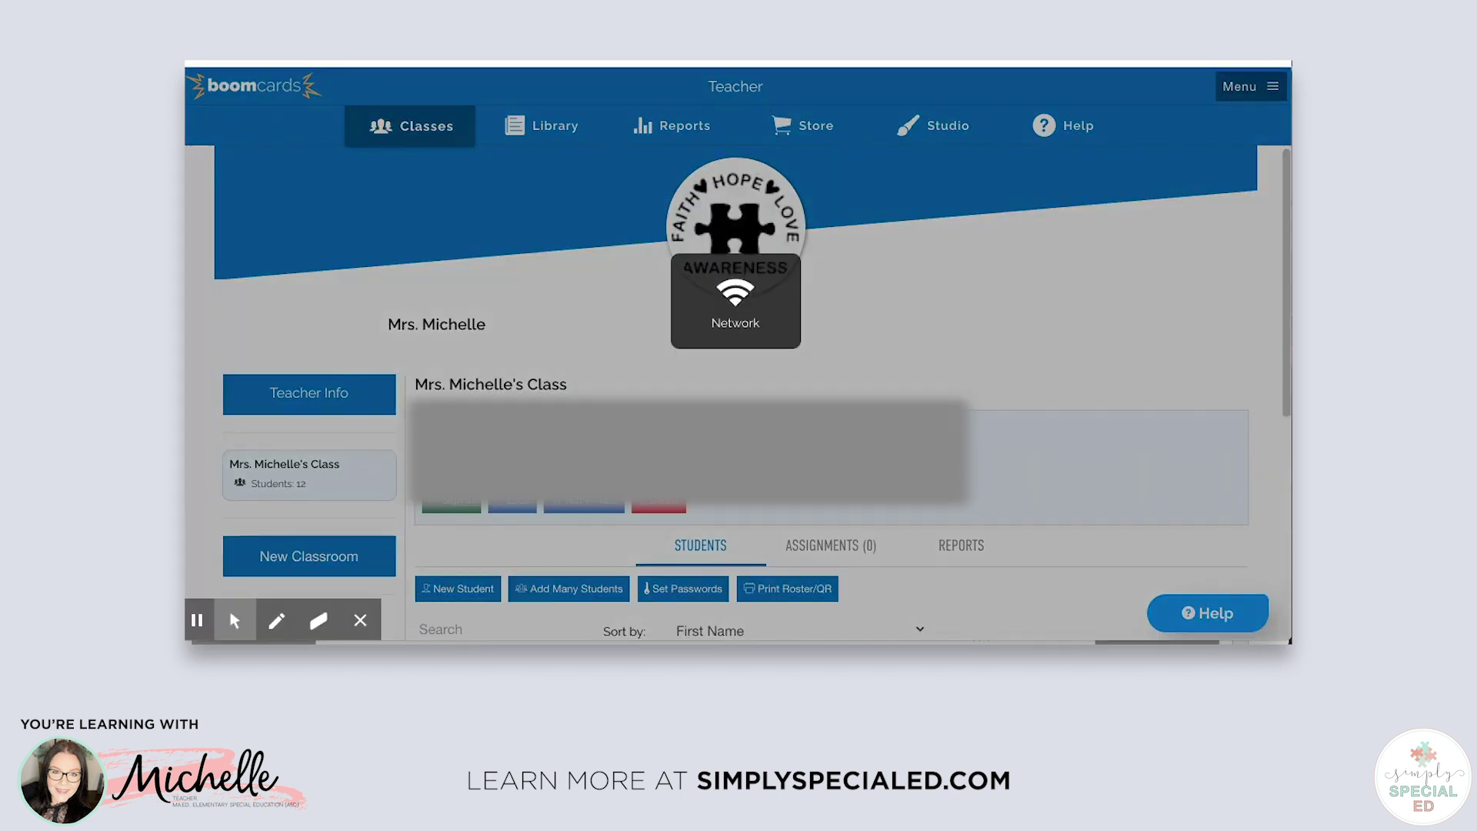
Step: Scroll through the Boom Cards Classes page to review the class and its students
scroll(731, 377, "down", 2)
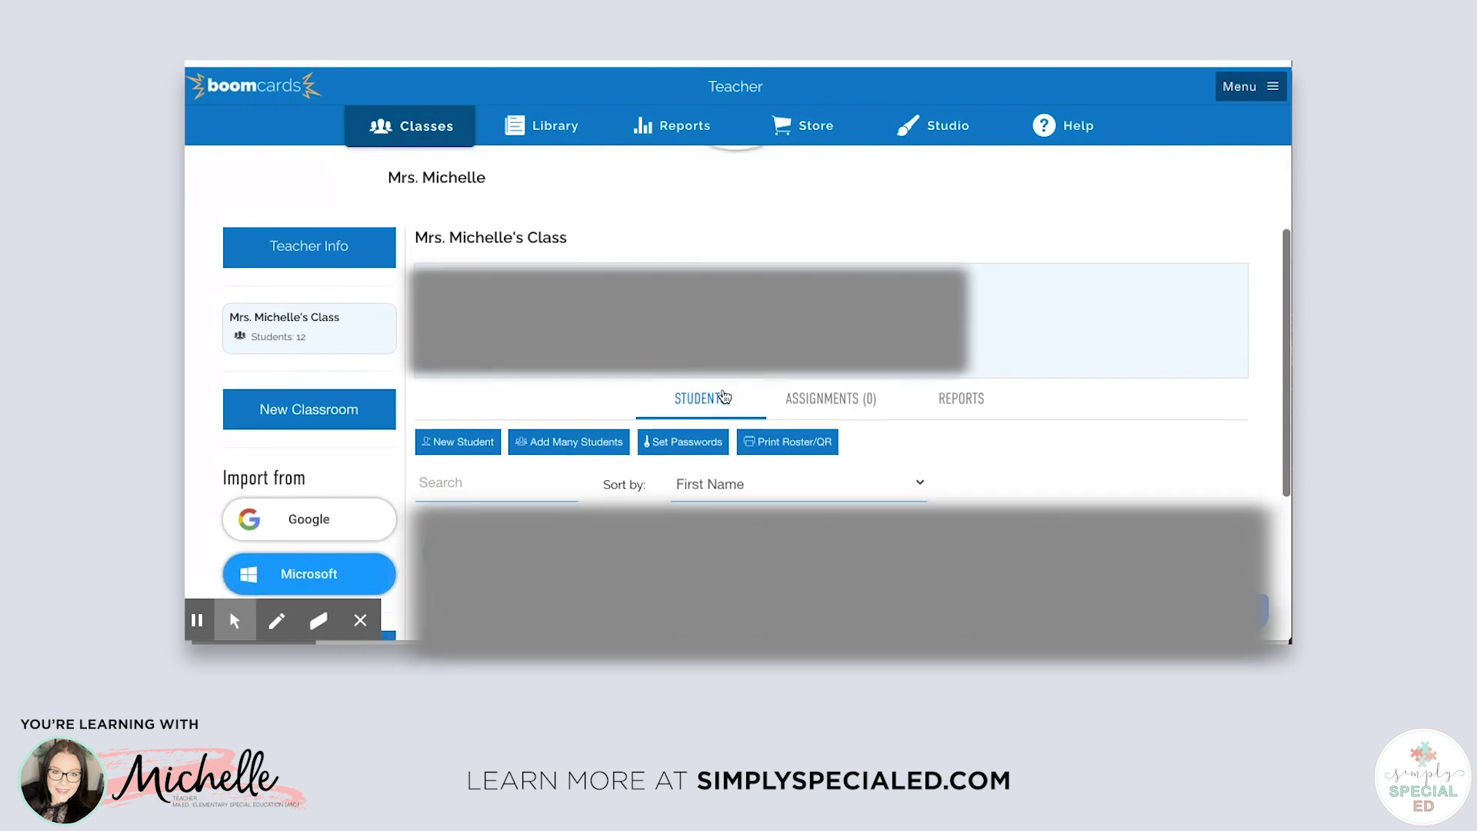
scroll(723, 396, "up", 2)
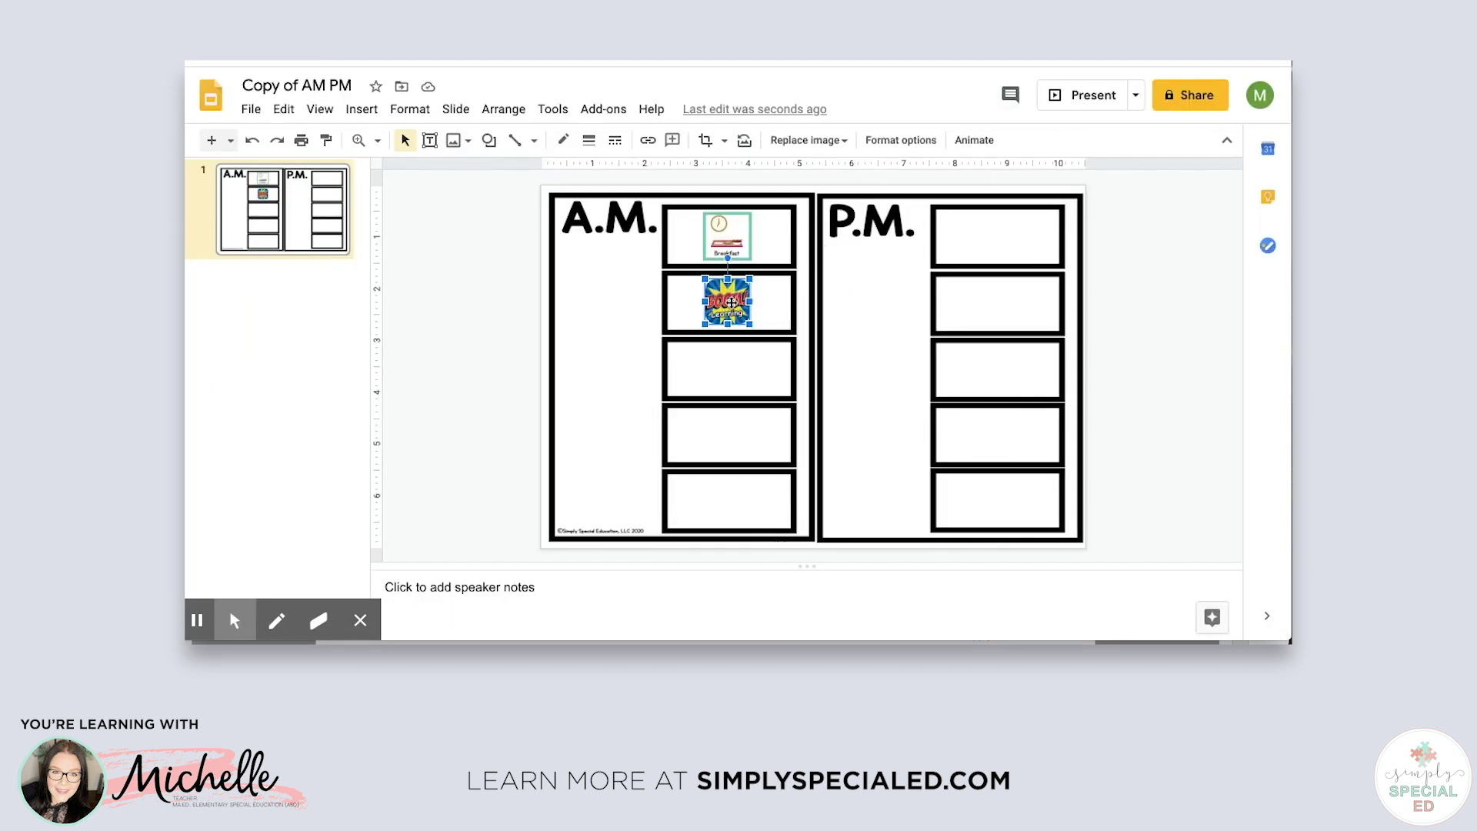
Step: Link the BOOM! Learning icon to the copied Boom Learning classroom URL
left_click(647, 142)
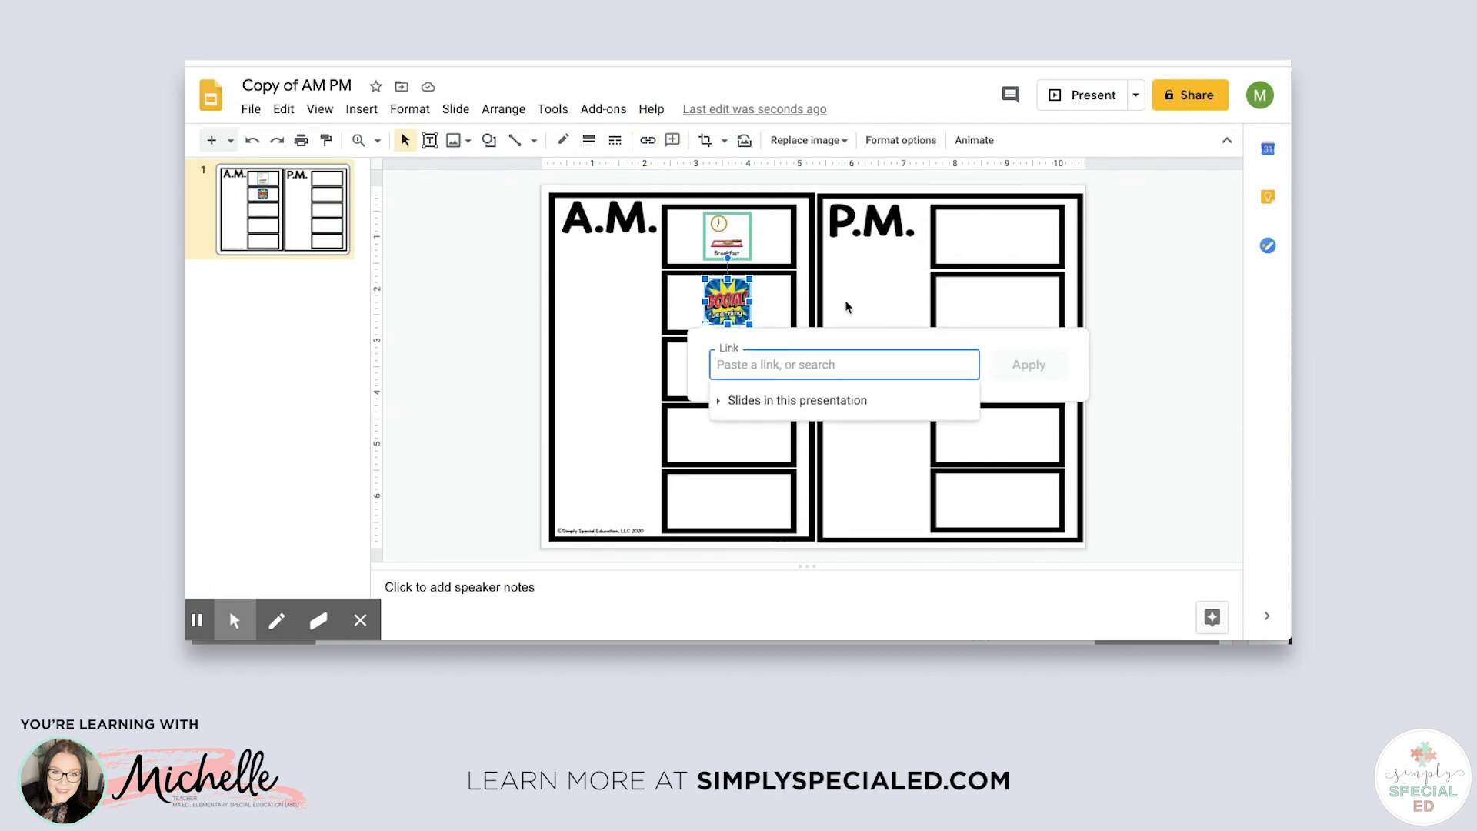
left_click(498, 310)
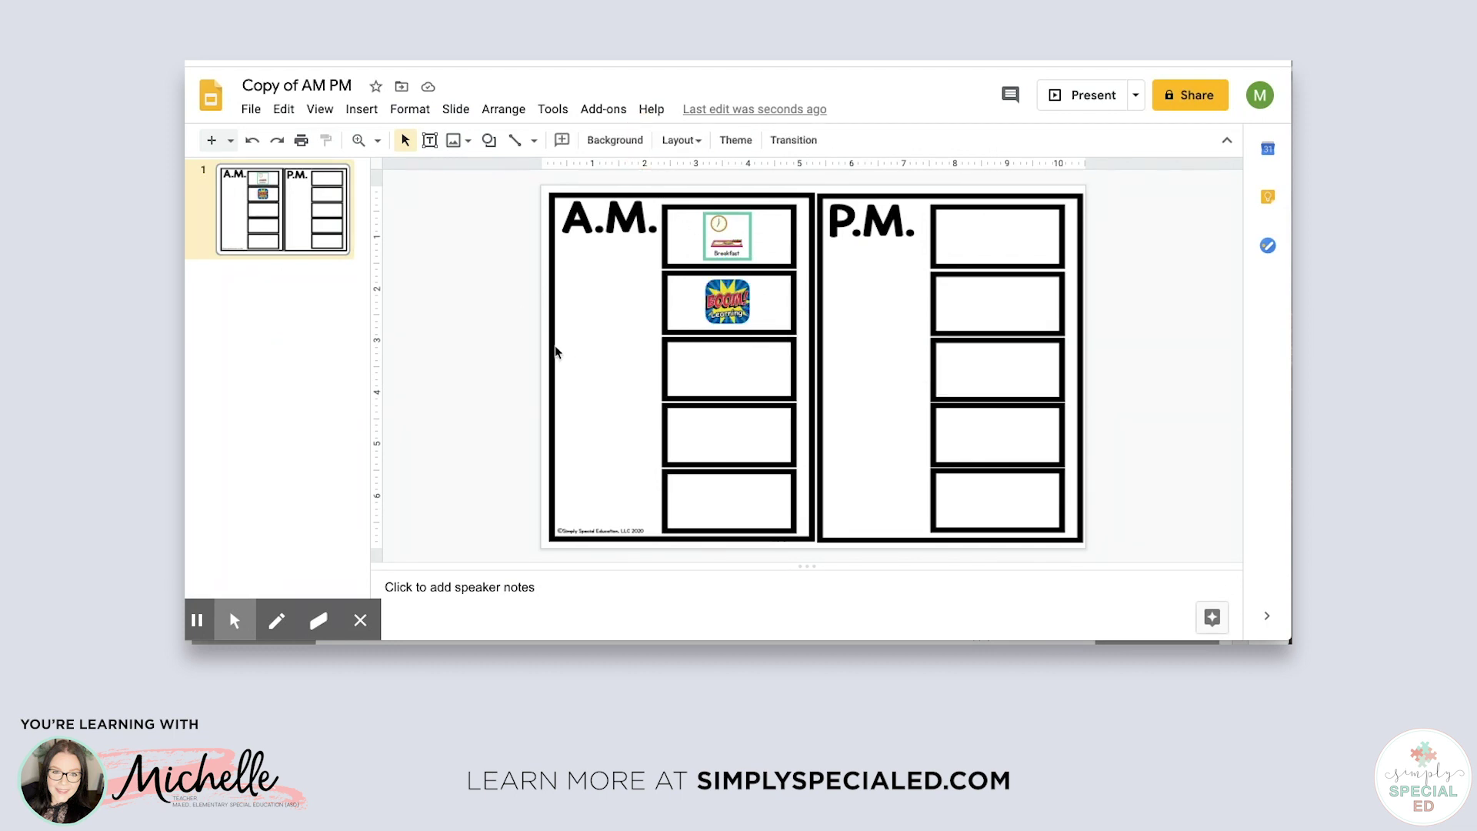
left_click(731, 308)
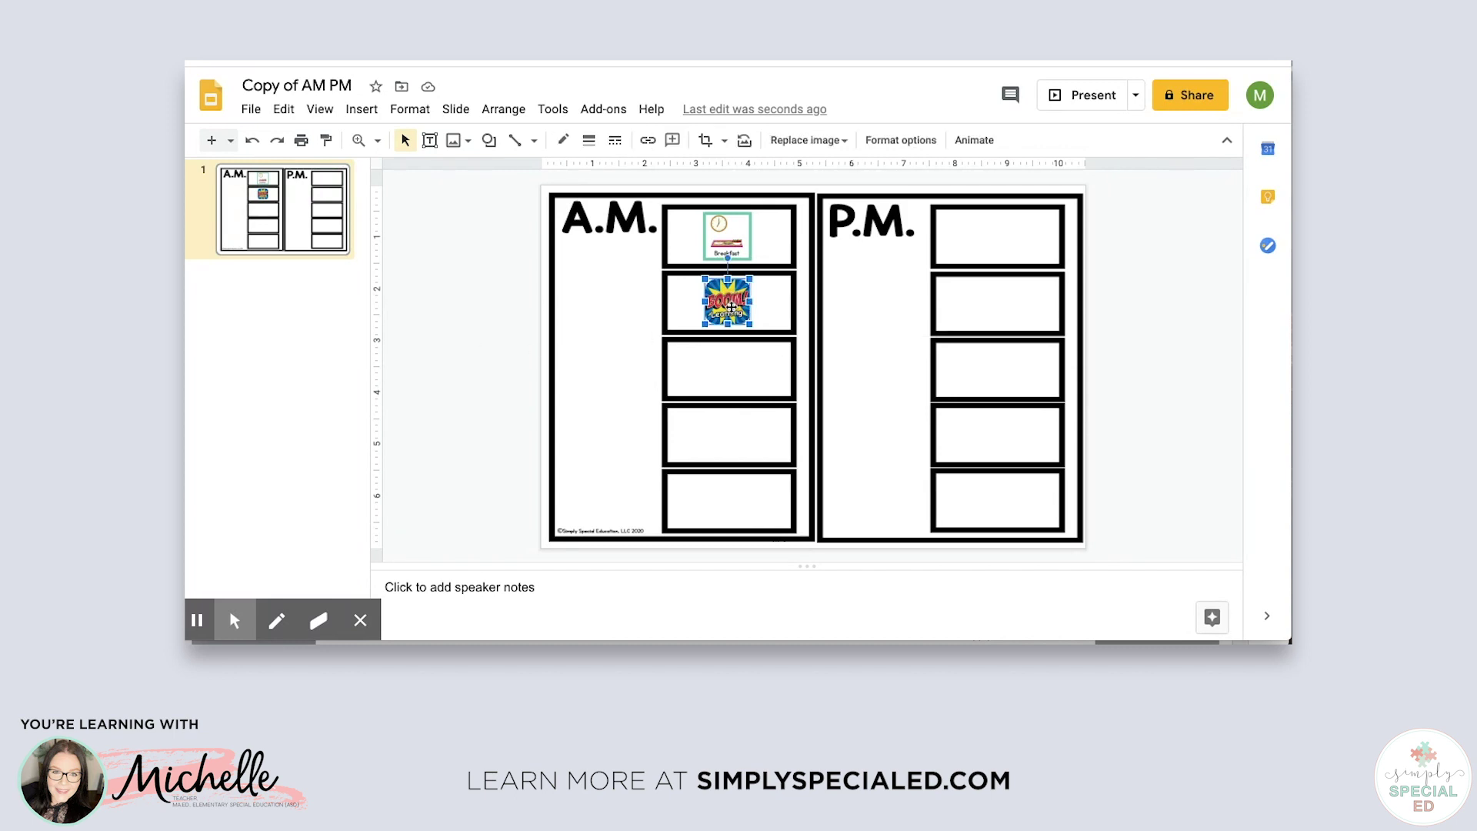
left_click(648, 142)
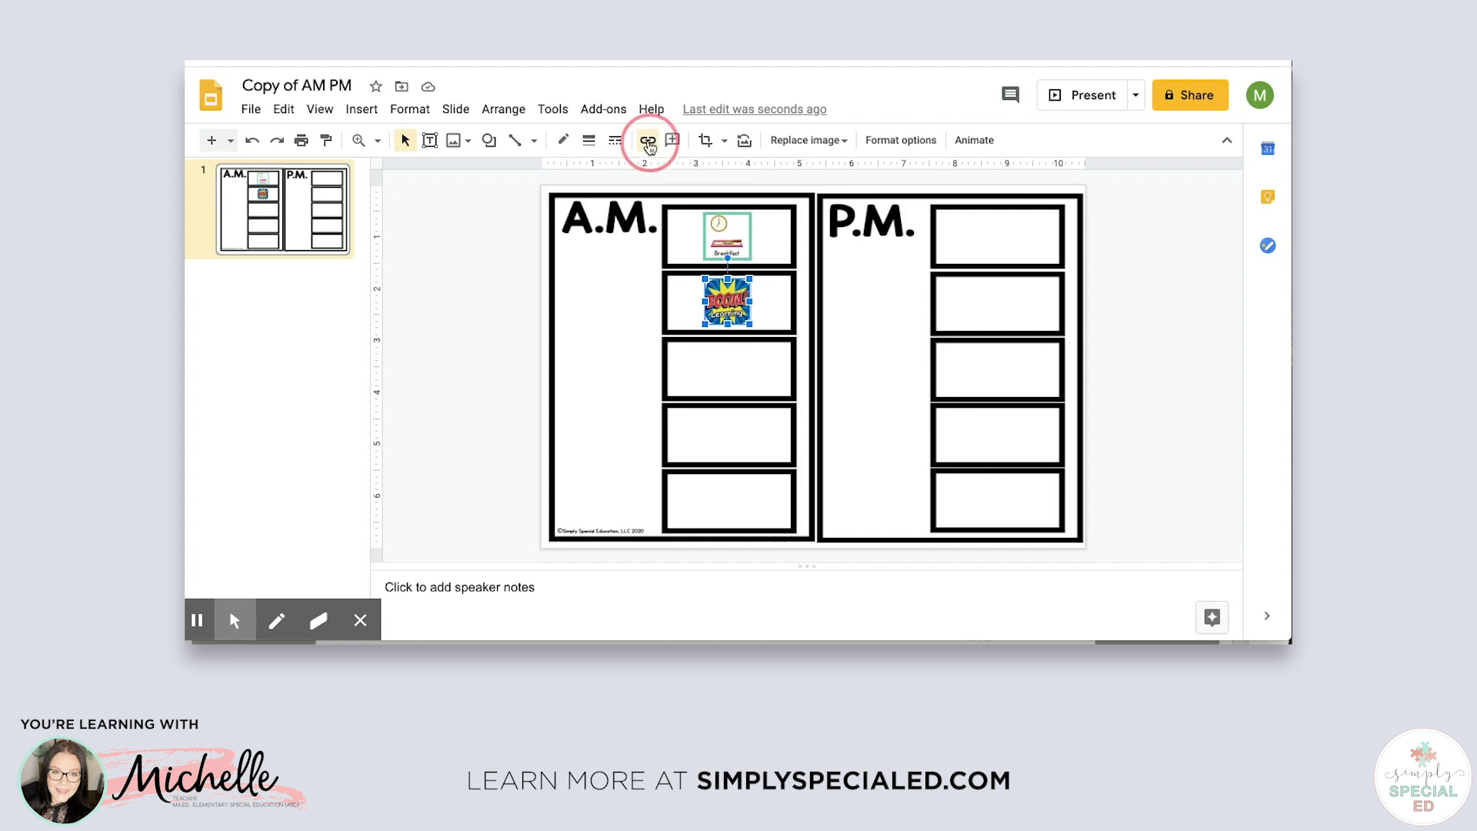
key("super+v")
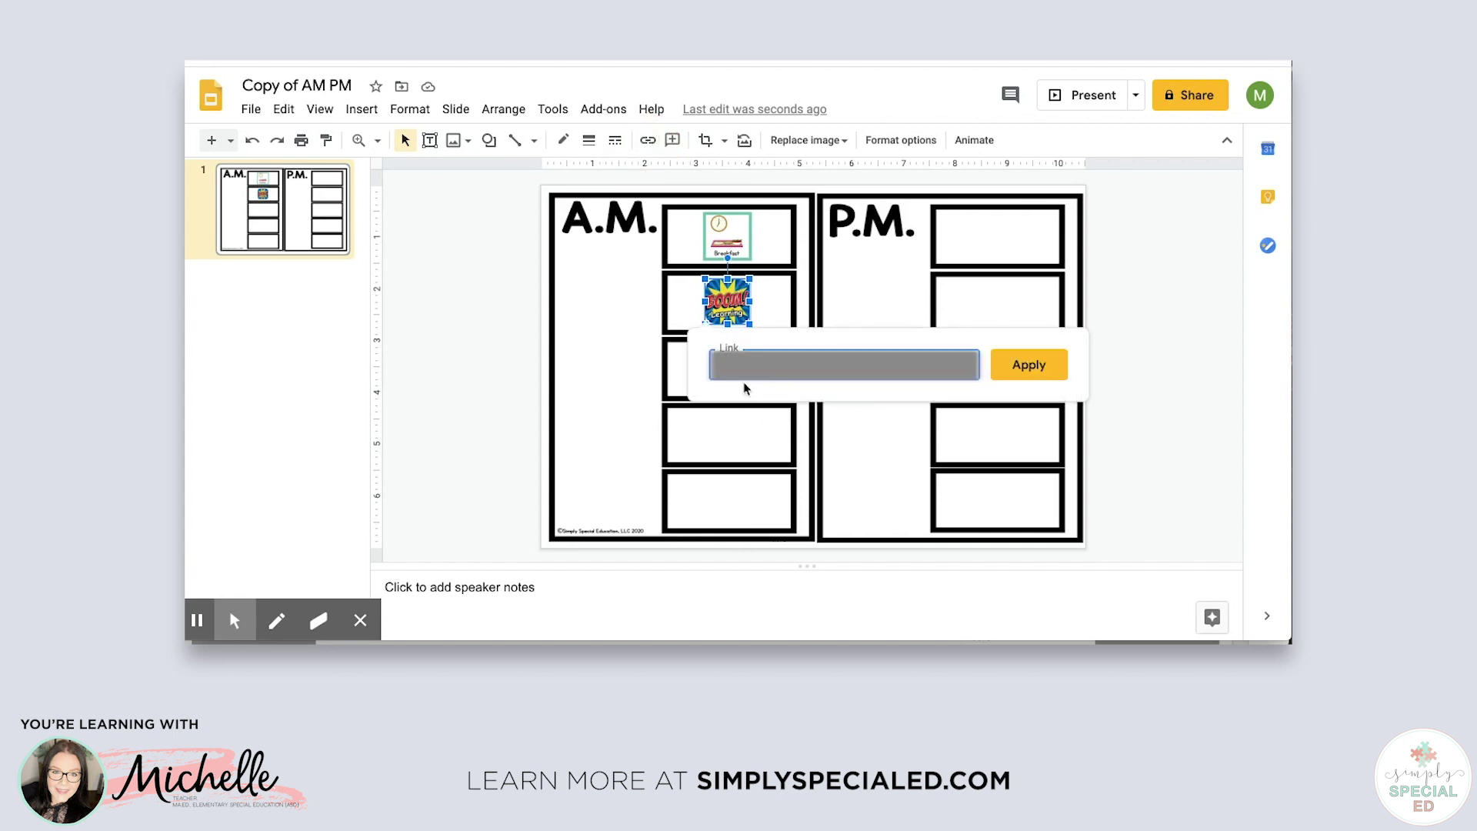
left_click(1028, 365)
left_click(510, 408)
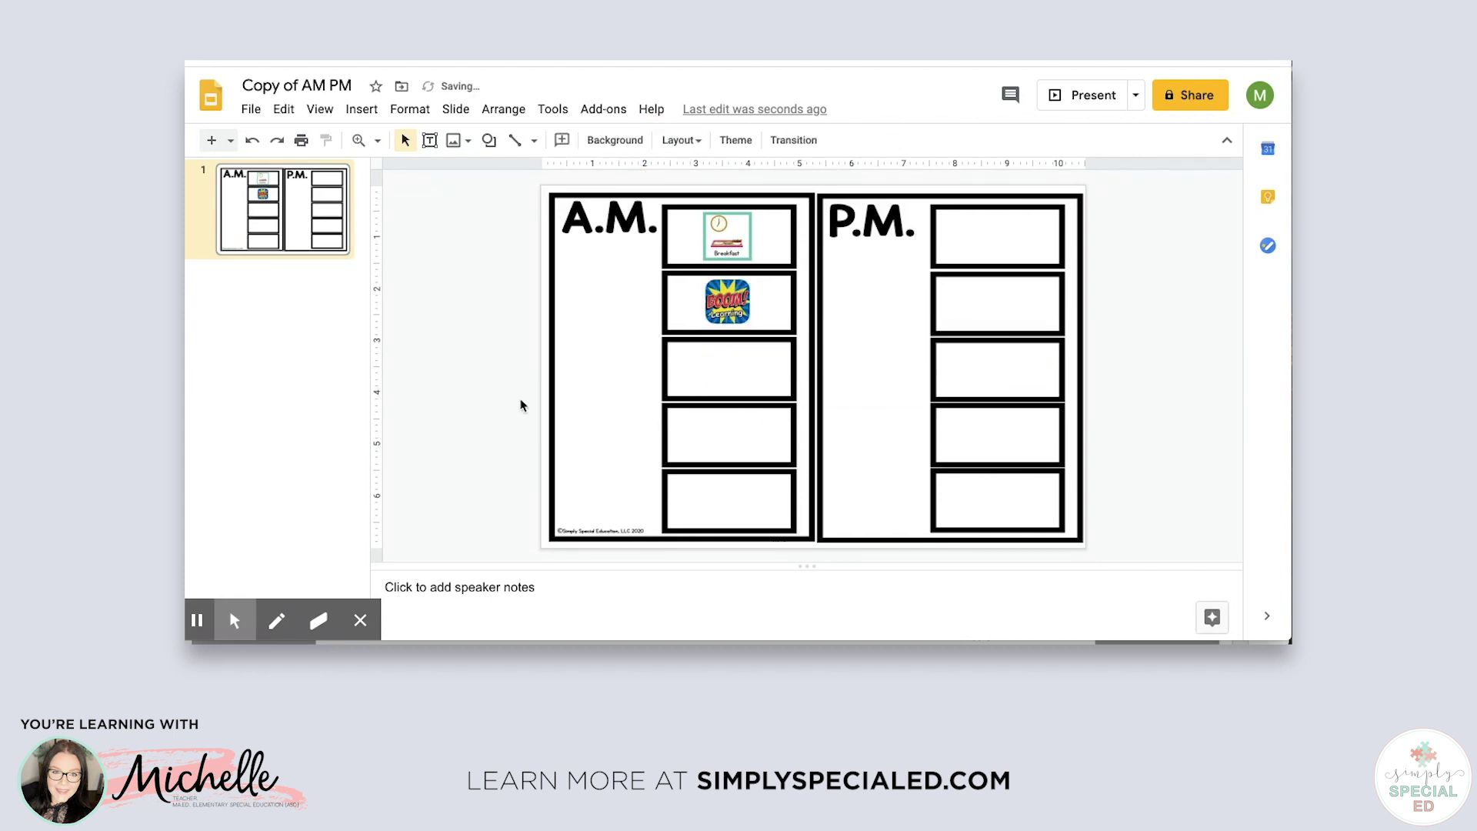
Step: Follow the icon's link to confirm the Boom classroom page opens
left_click(729, 311)
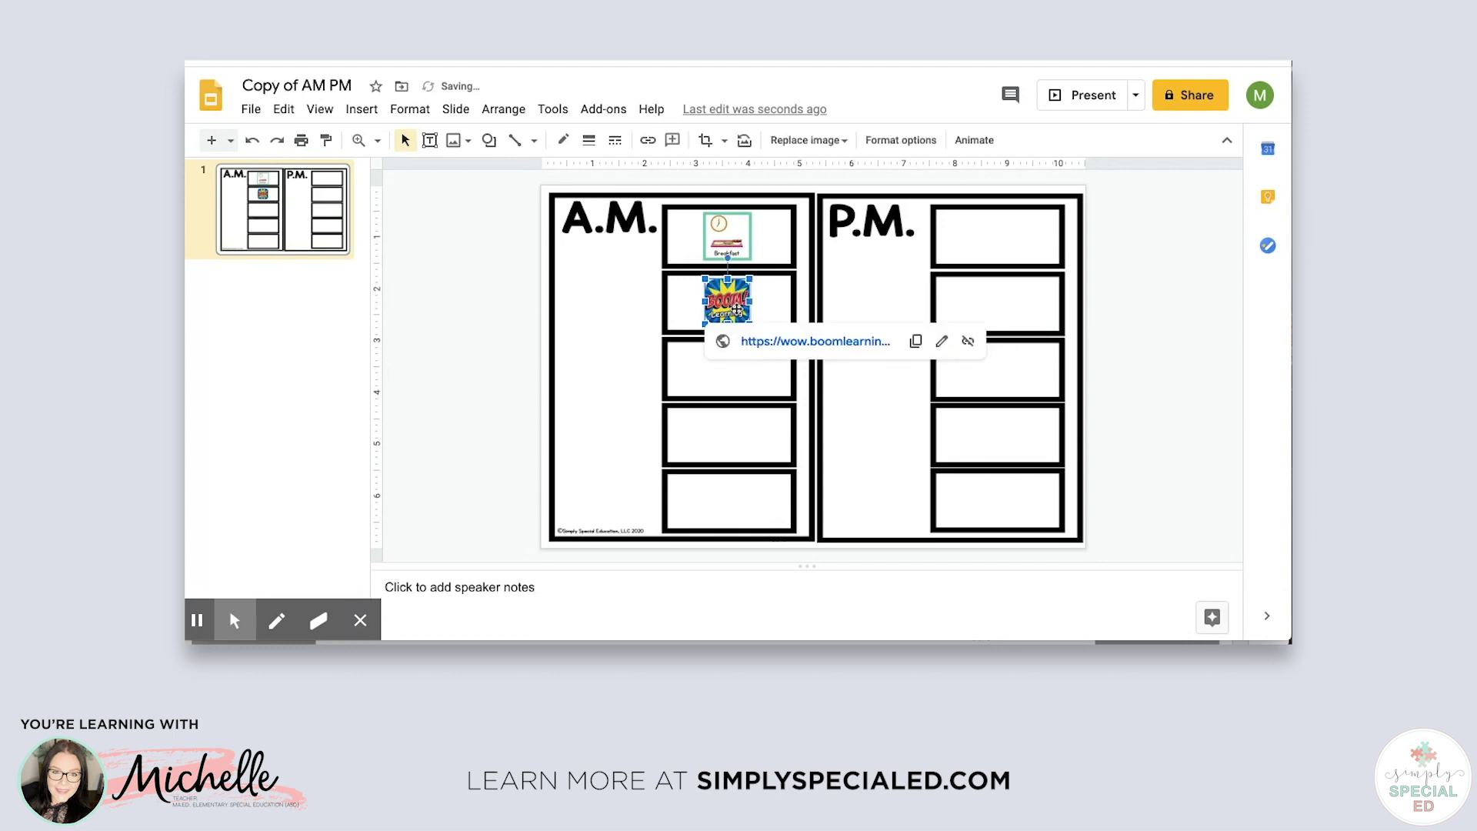
left_click(768, 344)
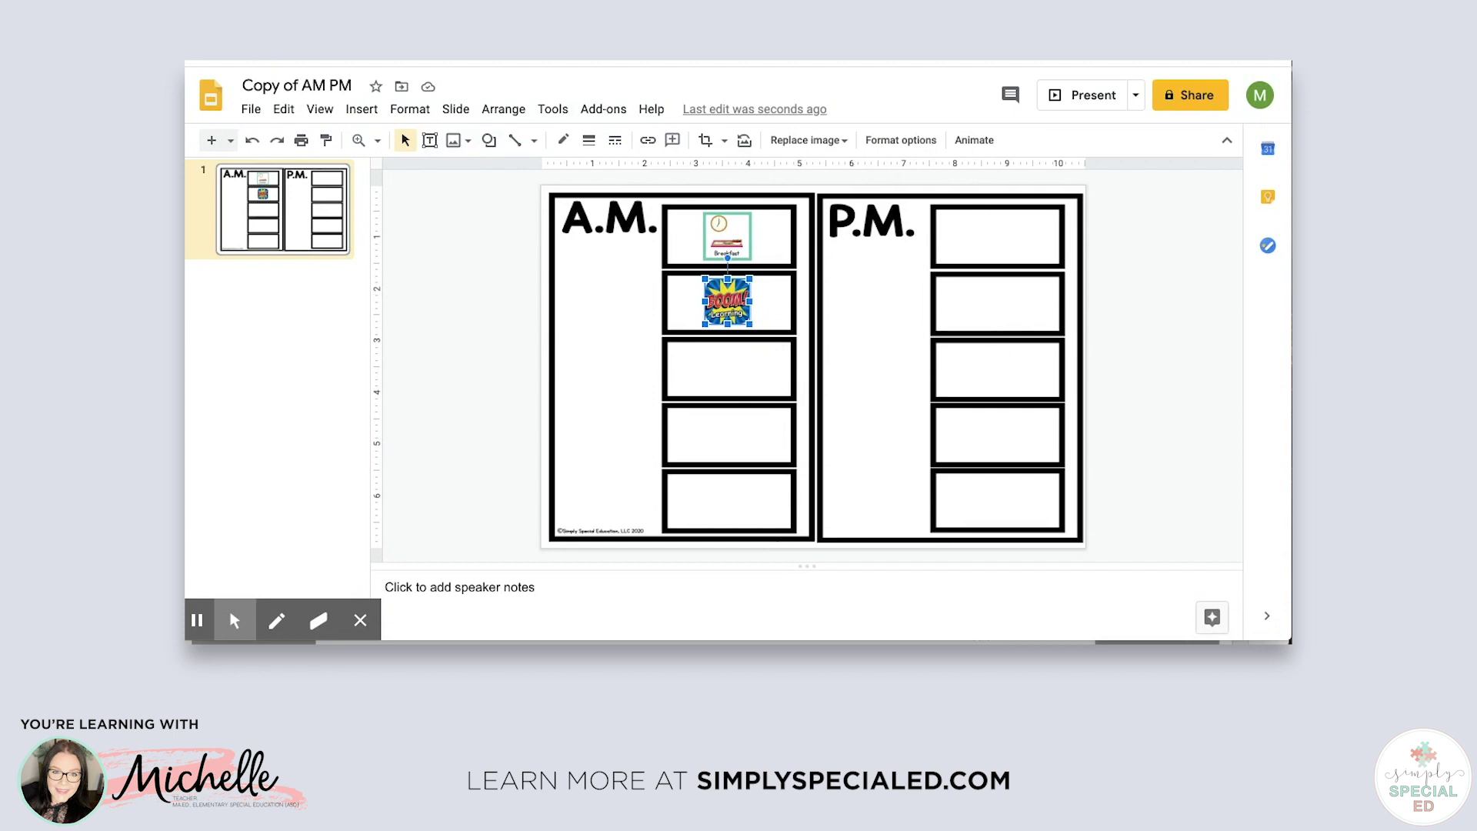
left_click(715, 382)
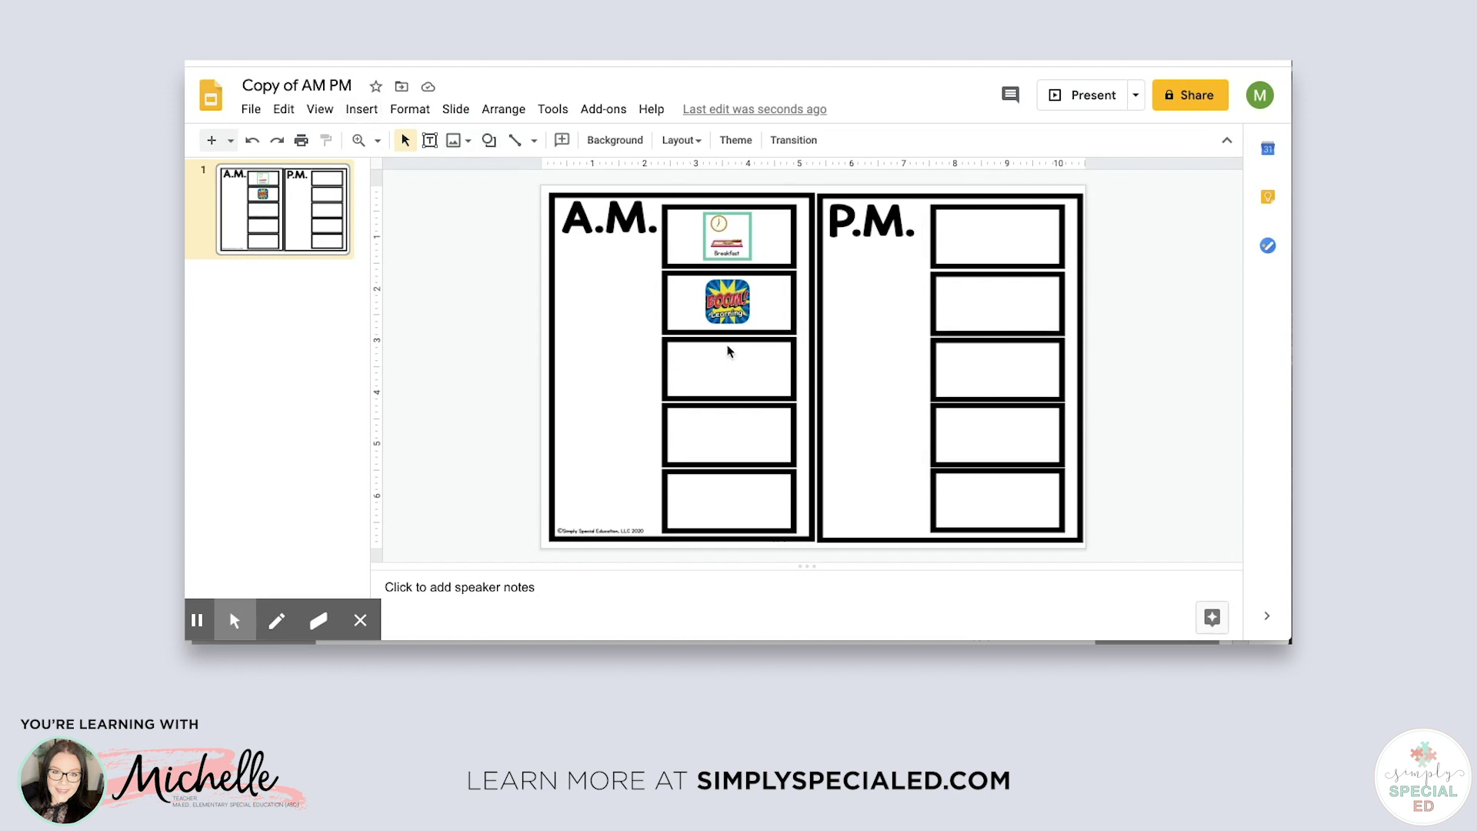
Step: Insert the Morning Group schedule image from Google Drive onto the slide
left_click(361, 108)
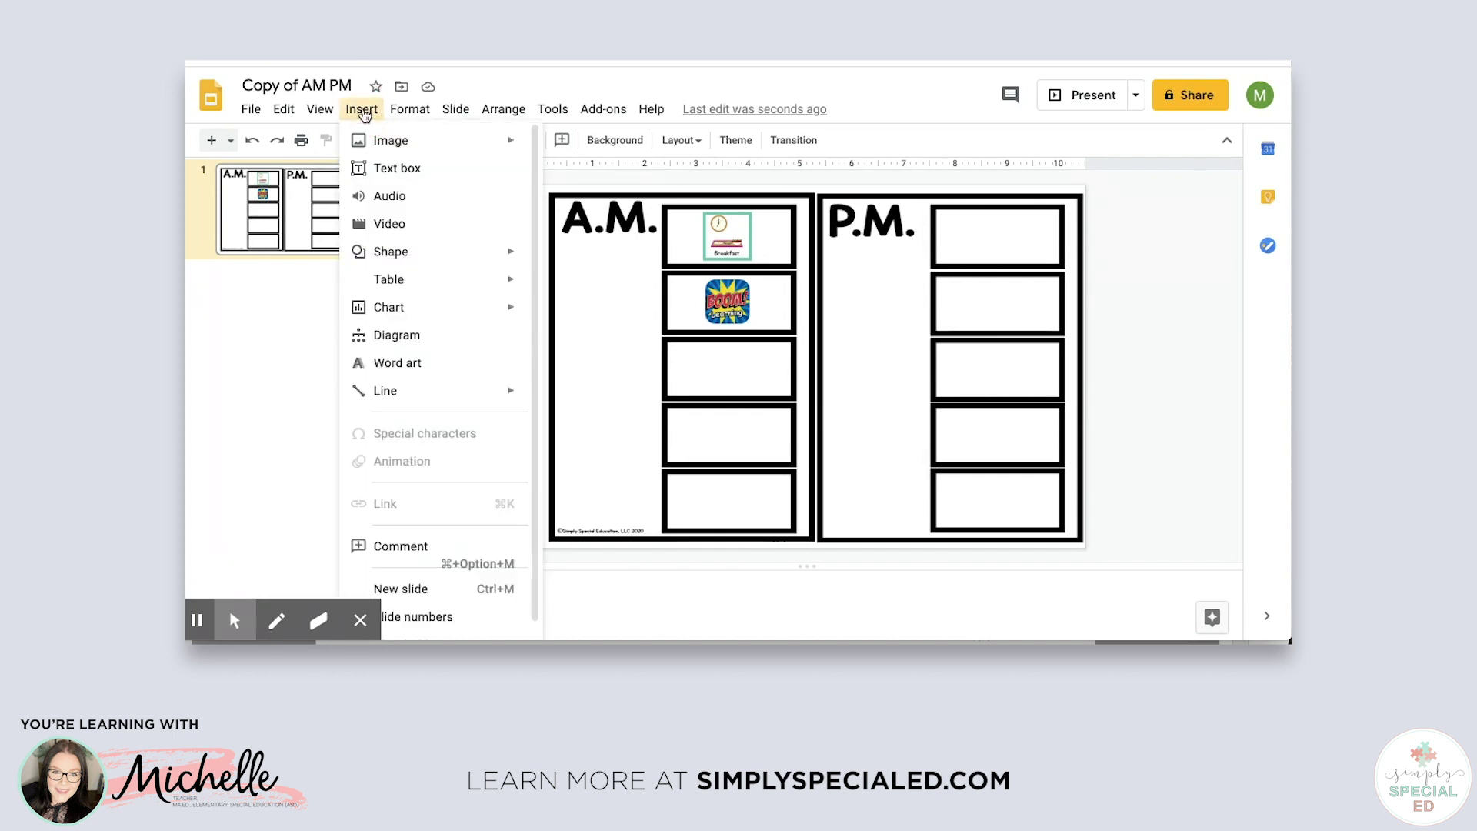
mouse_move(398, 146)
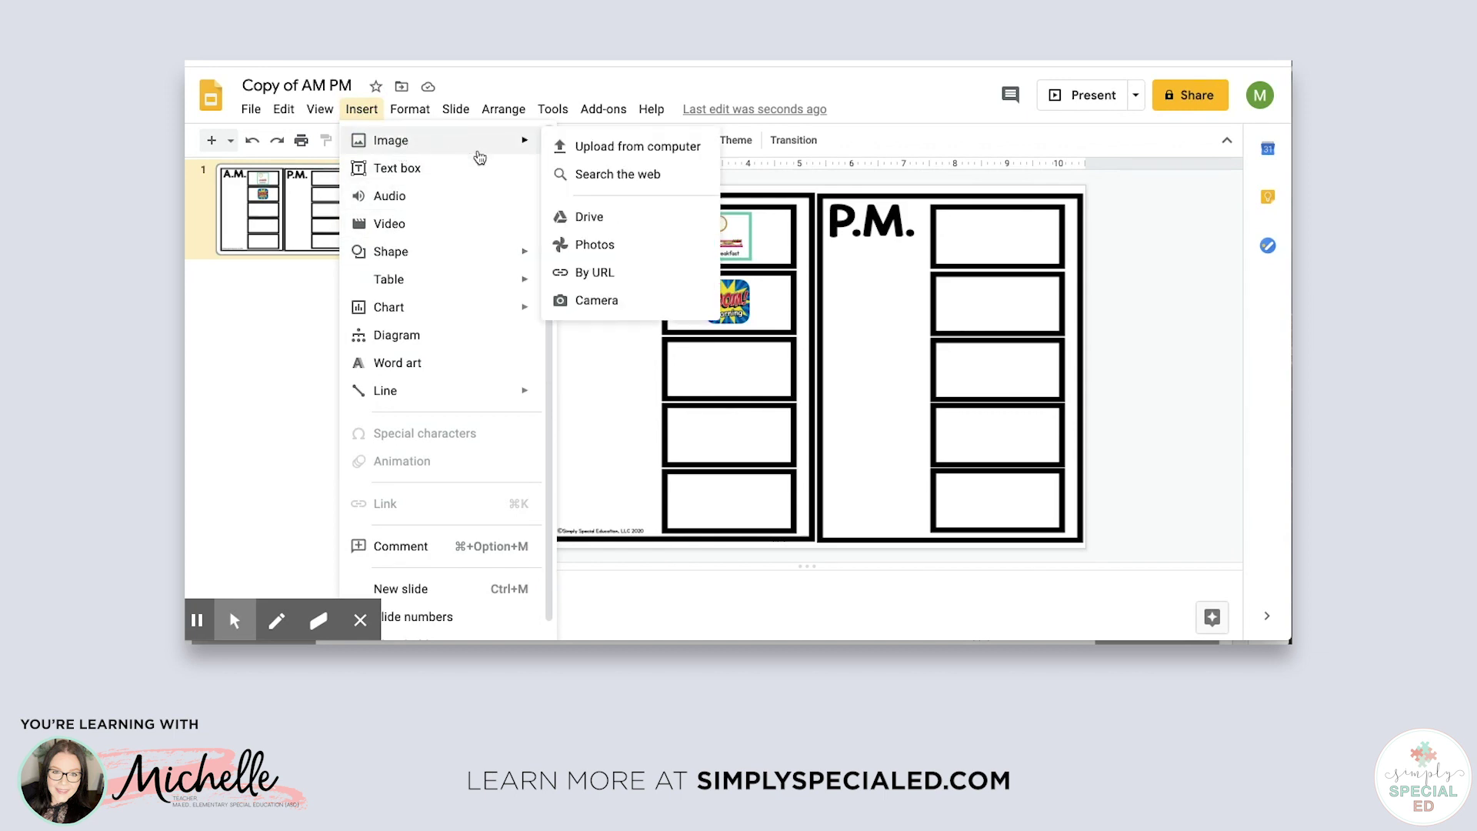
left_click(599, 224)
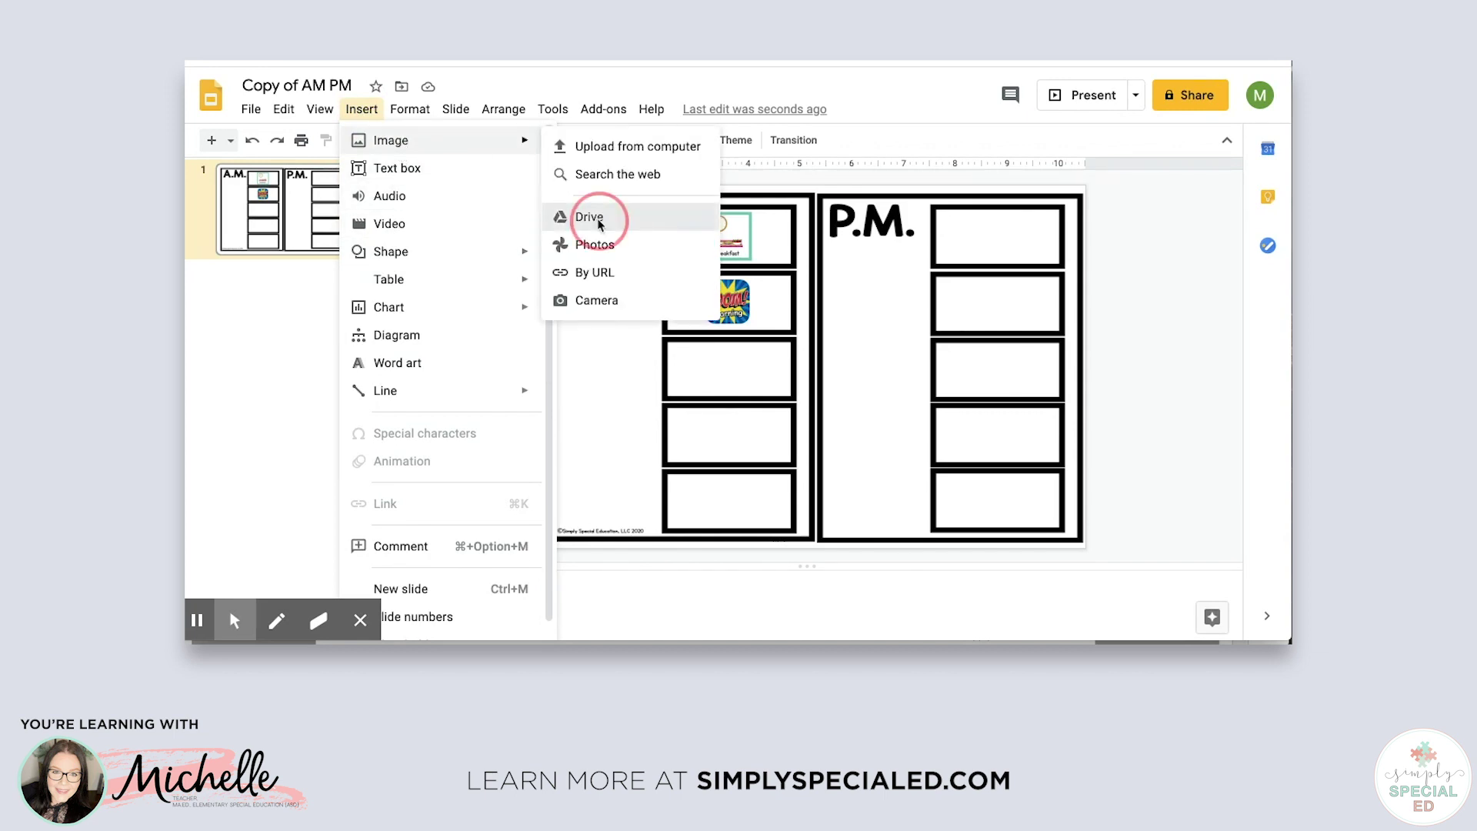
scroll(1124, 433, "down", 10)
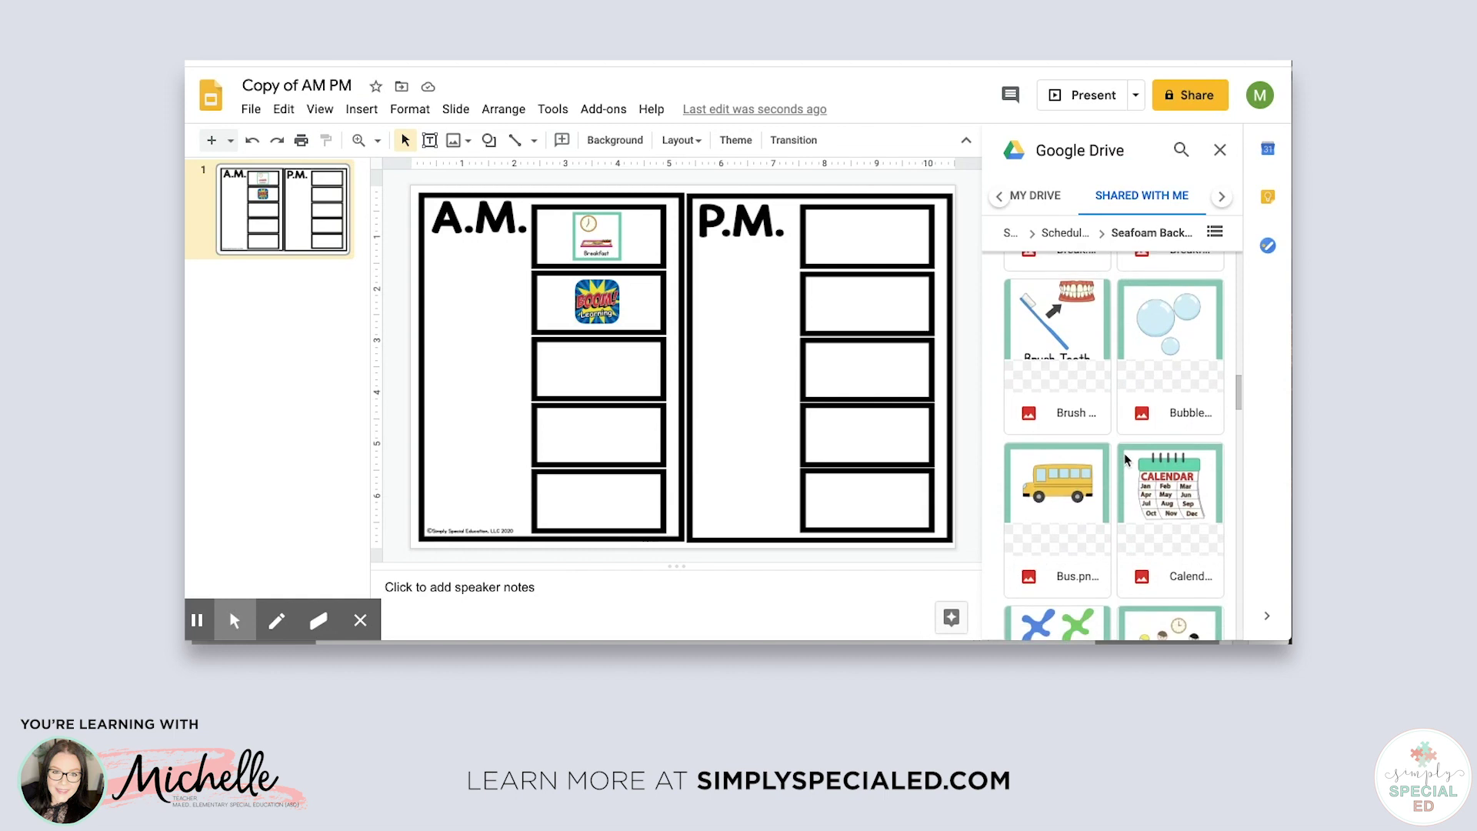
scroll(1124, 459, "down", 10)
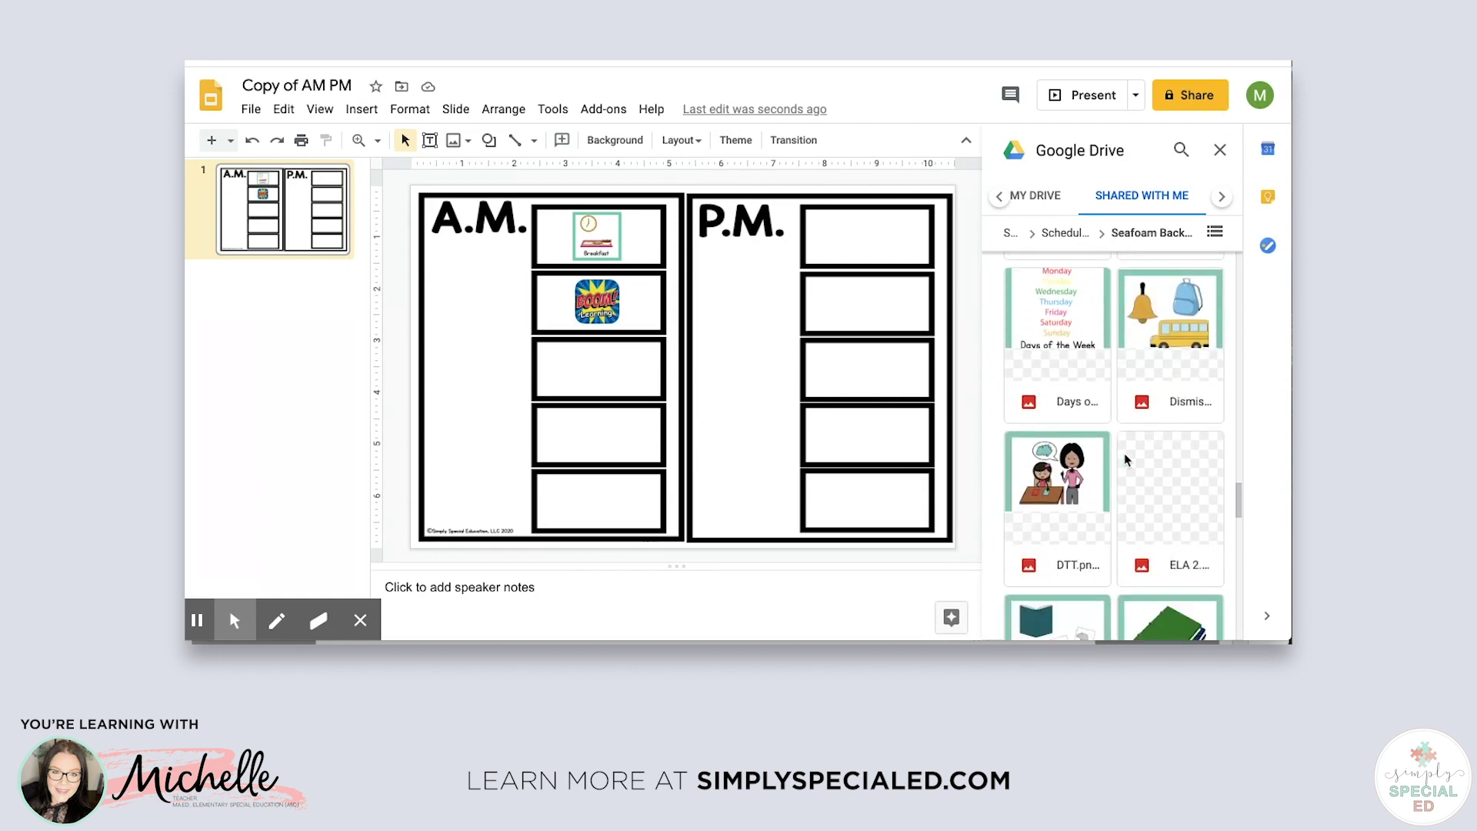
scroll(1124, 459, "down", 10)
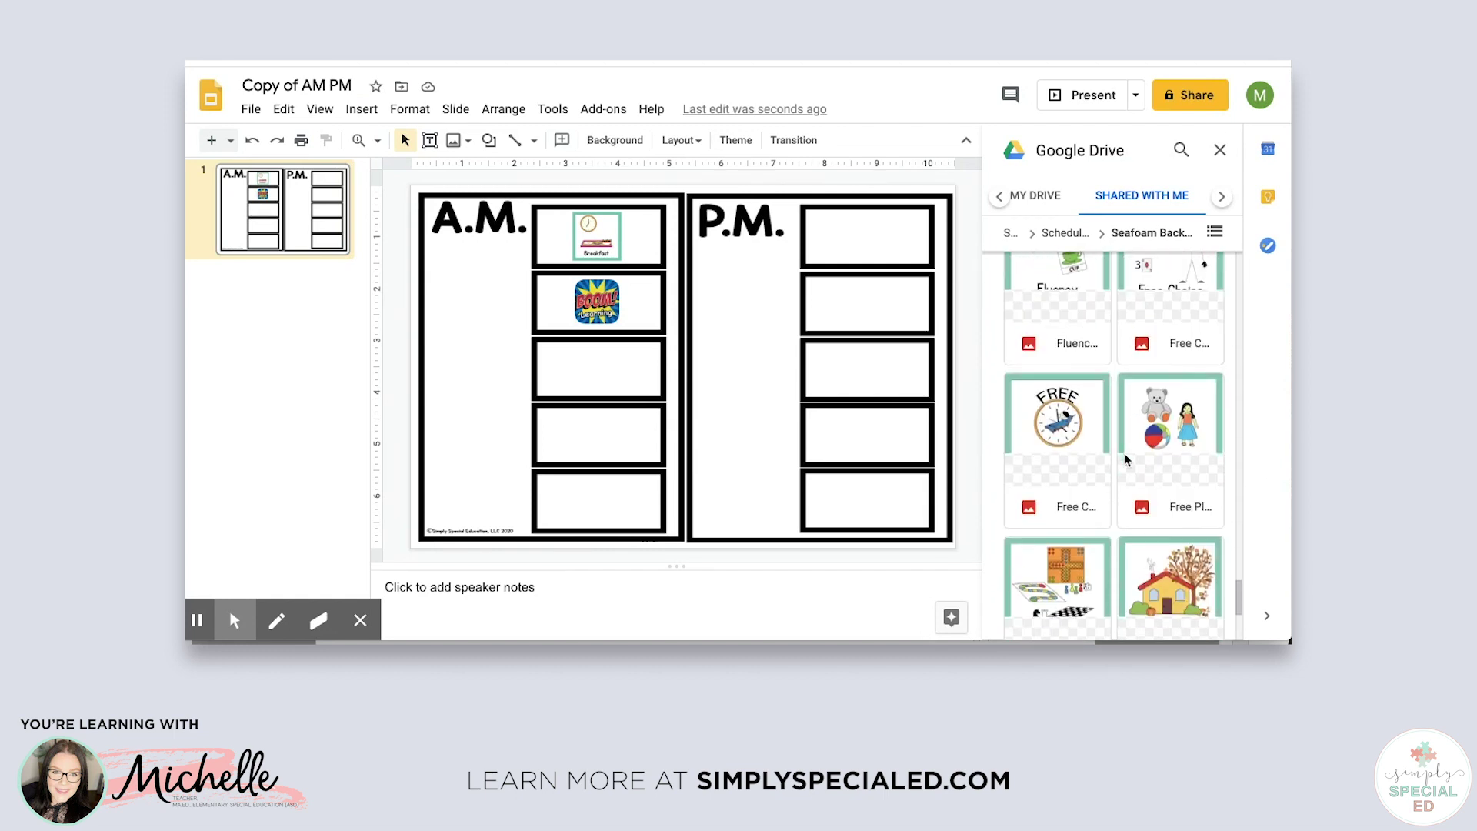
scroll(1123, 460, "down", 10)
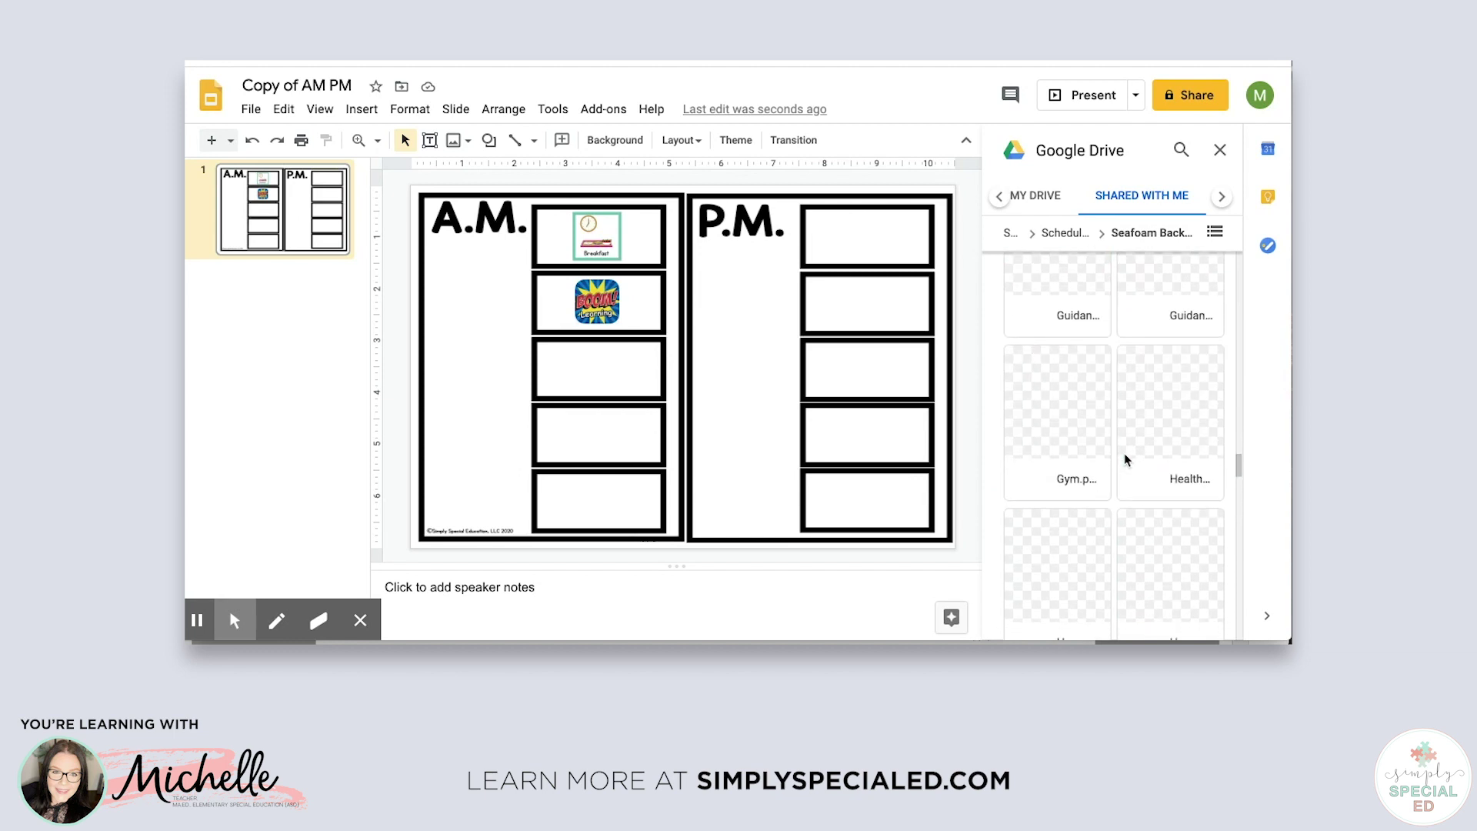
scroll(1124, 459, "down", 10)
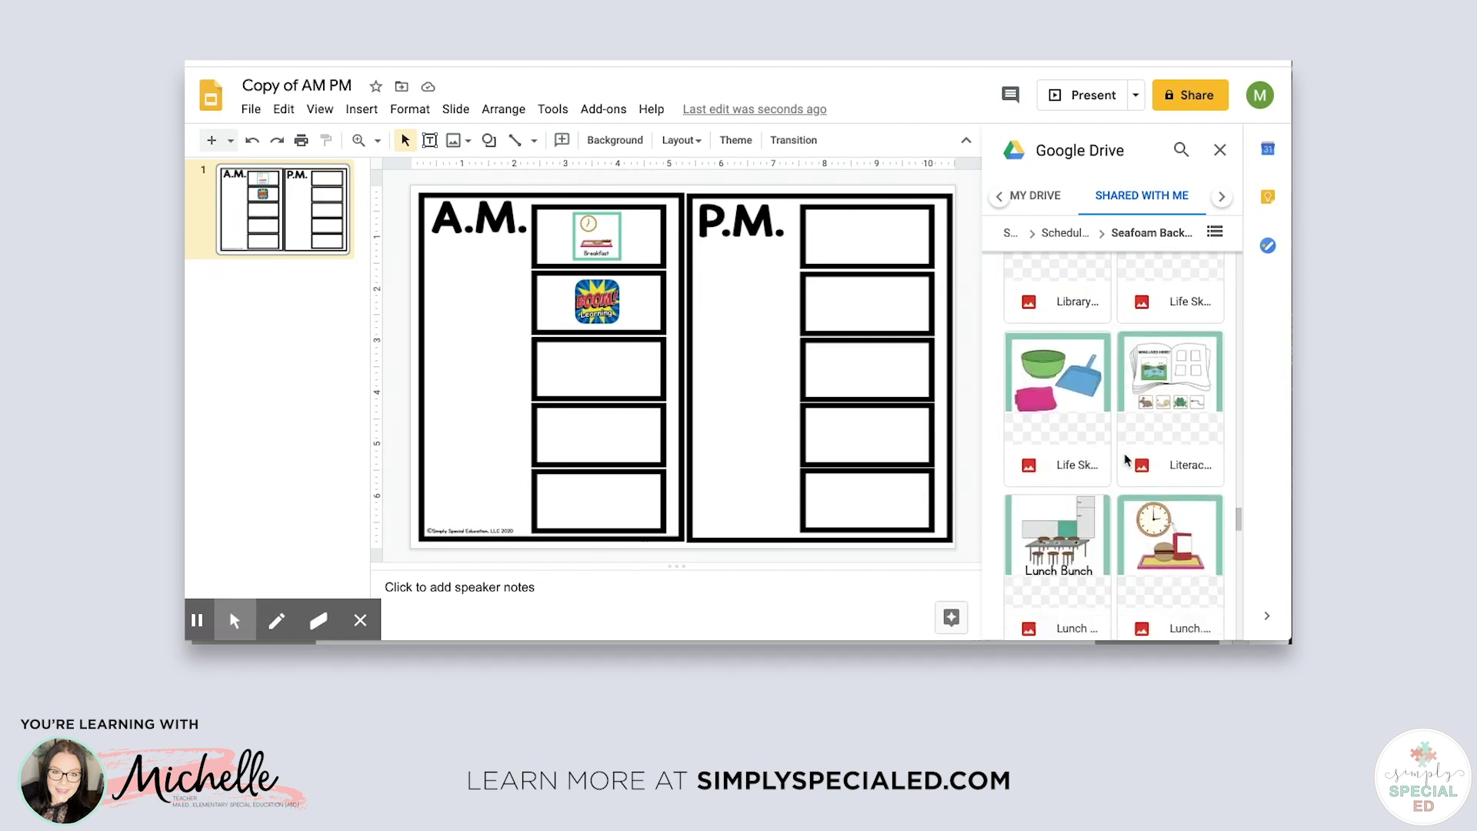
scroll(1124, 460, "down", 5)
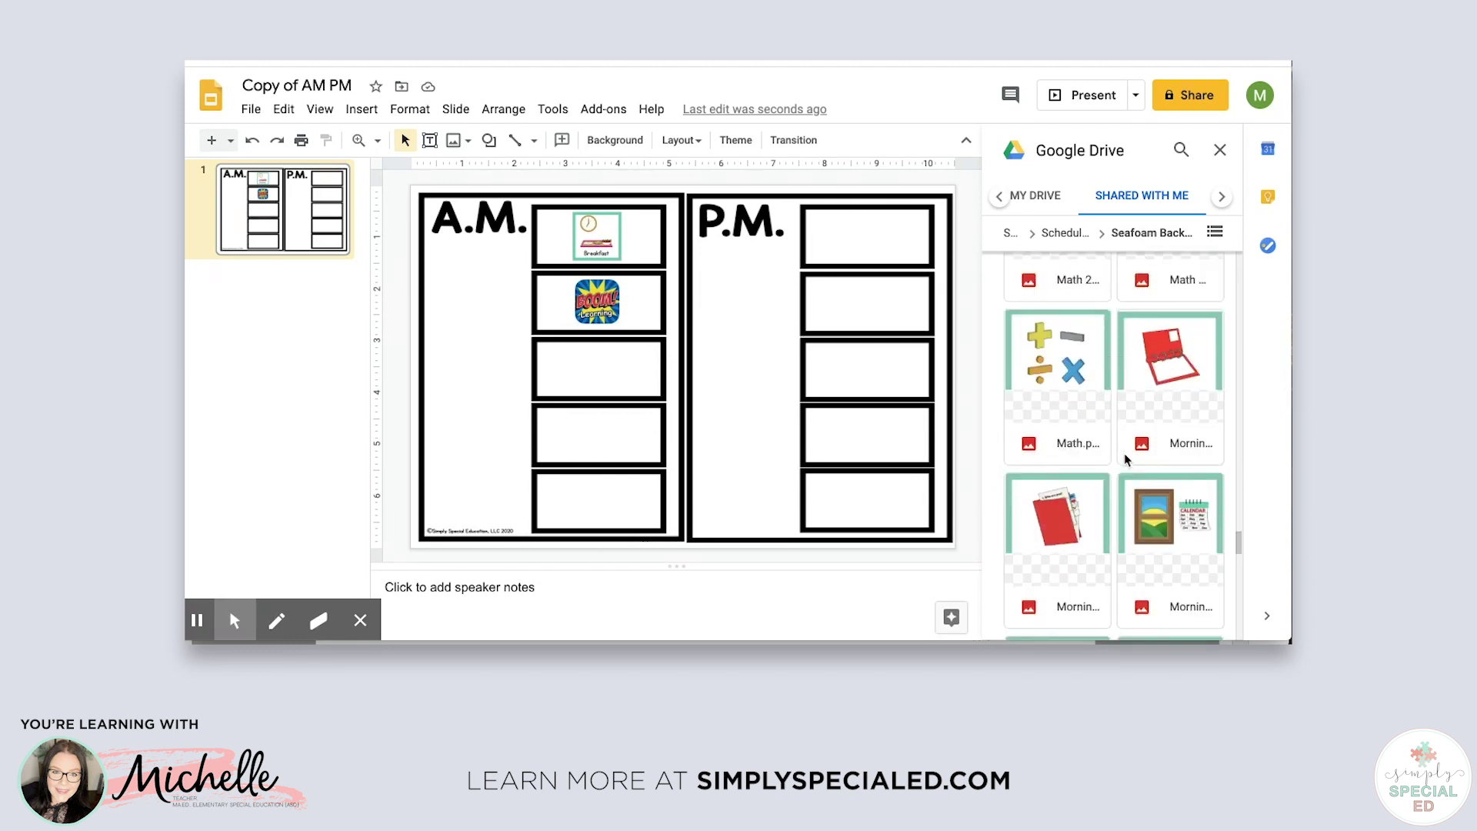
left_click(1162, 563)
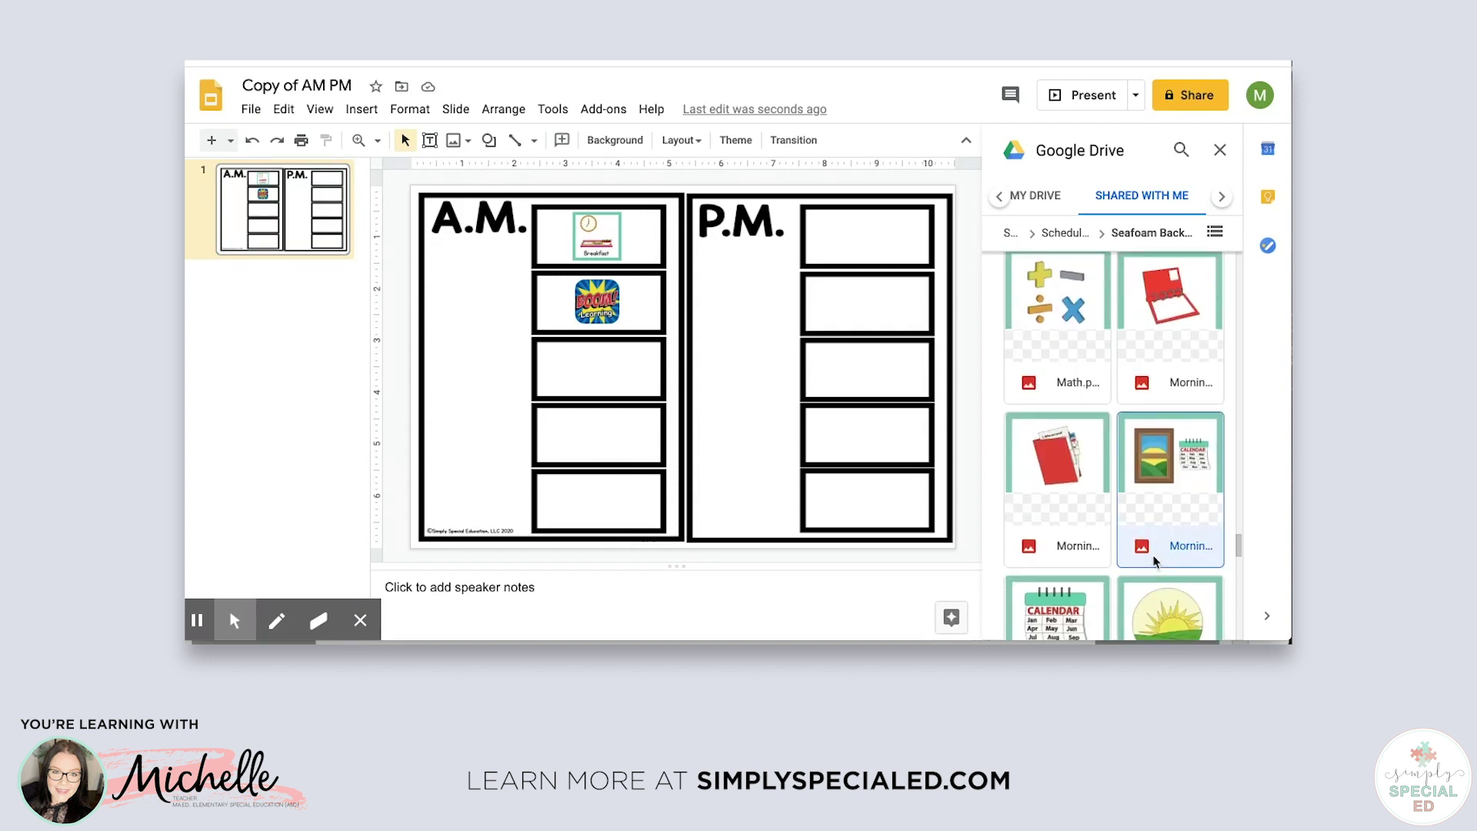
left_click(1200, 617)
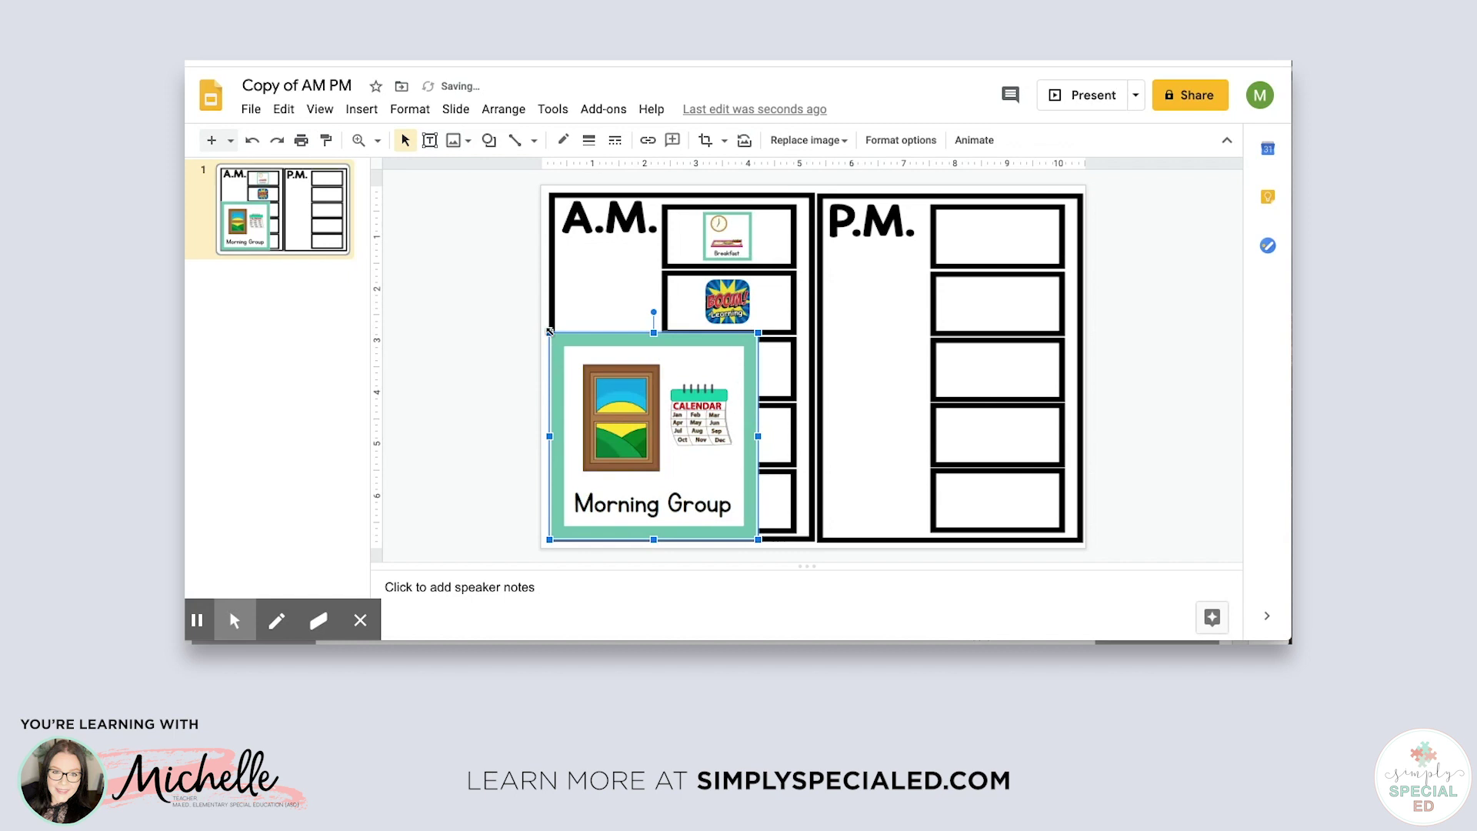
Step: Shrink the Morning Group card and place it in the third A.M. box
left_click(551, 333)
left_click(691, 501)
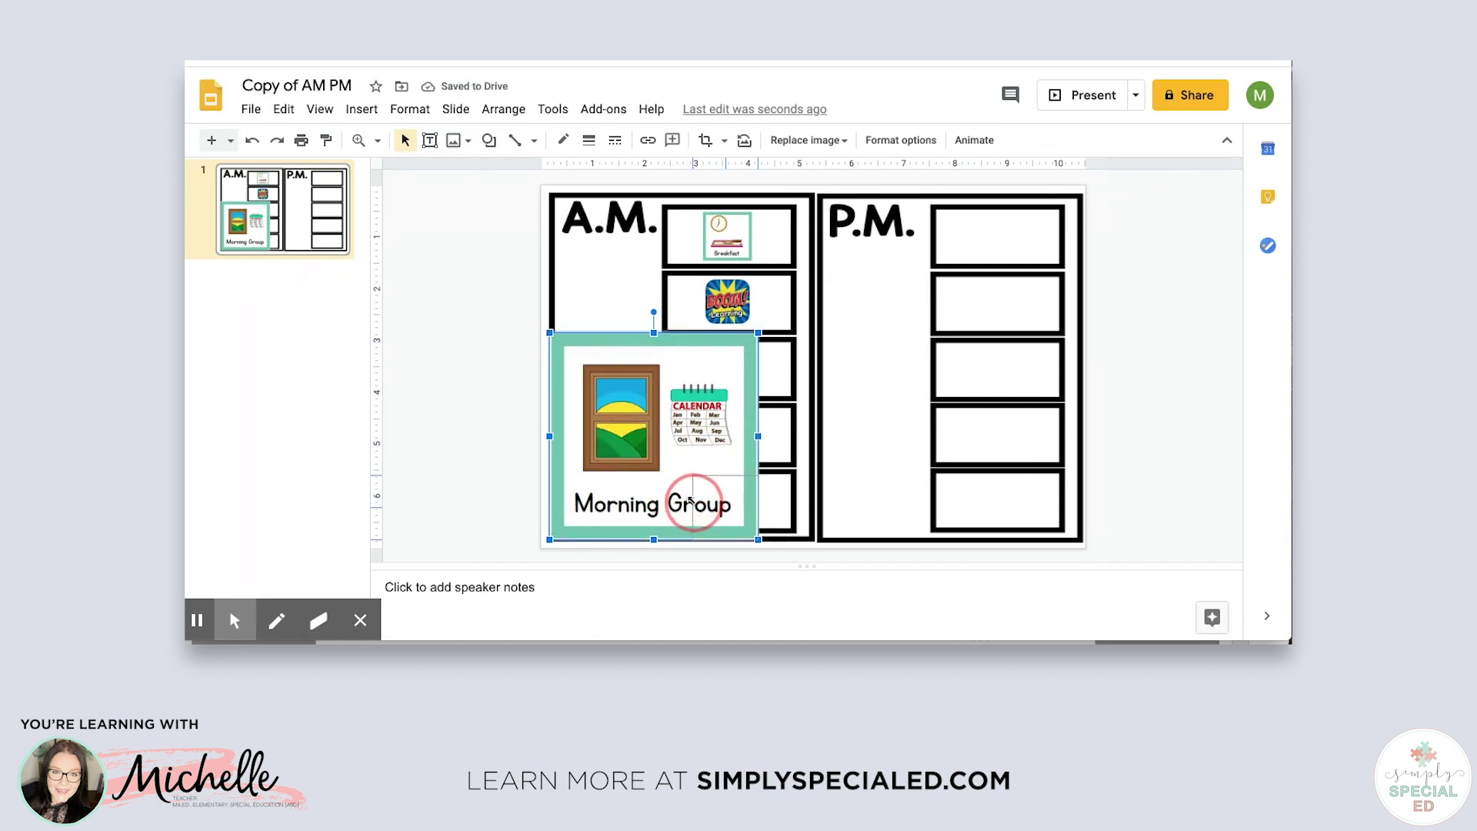
left_click_drag(695, 506, 707, 490)
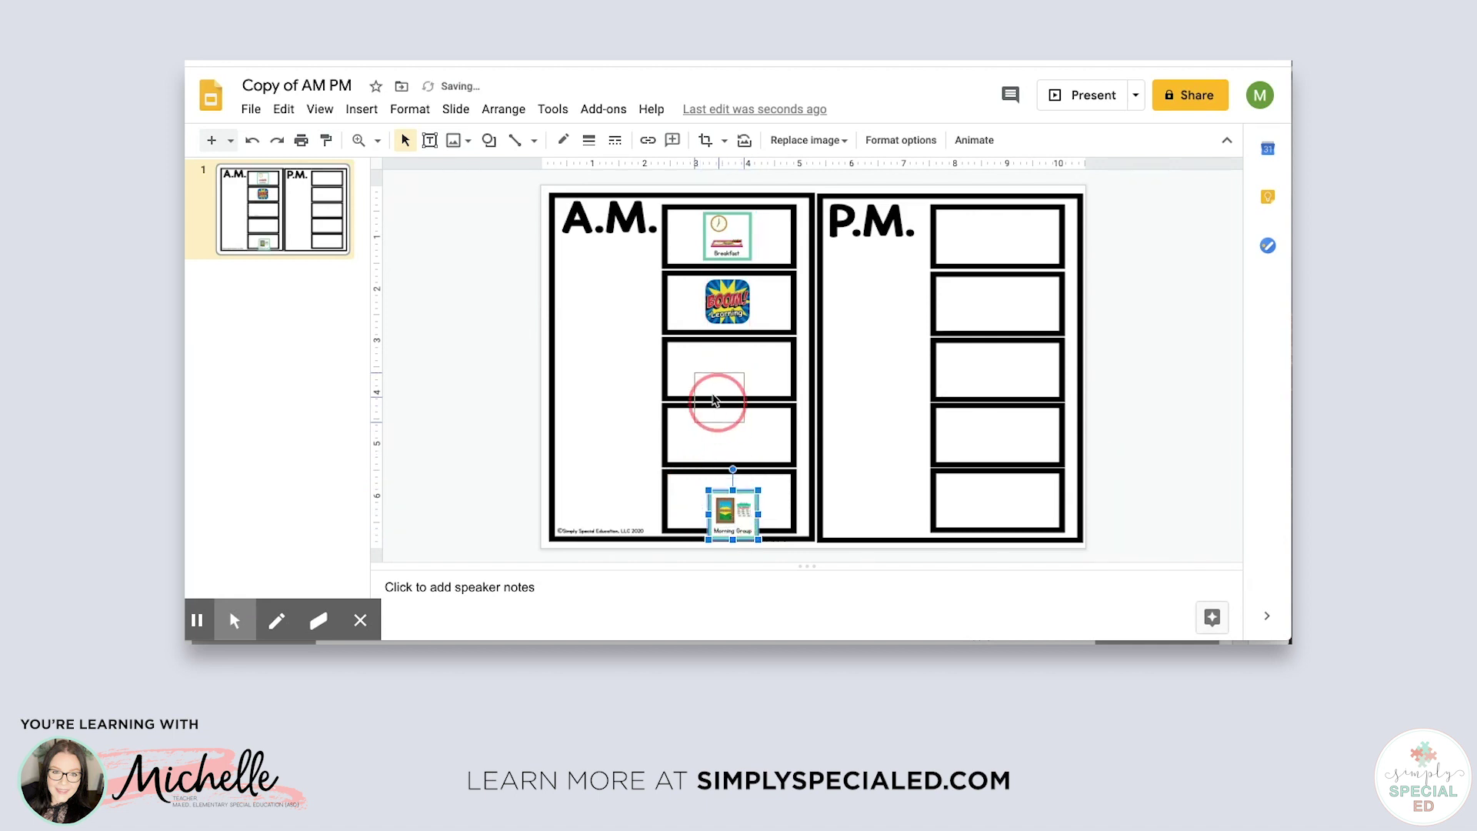
left_click_drag(695, 370, 698, 377)
left_click(753, 378)
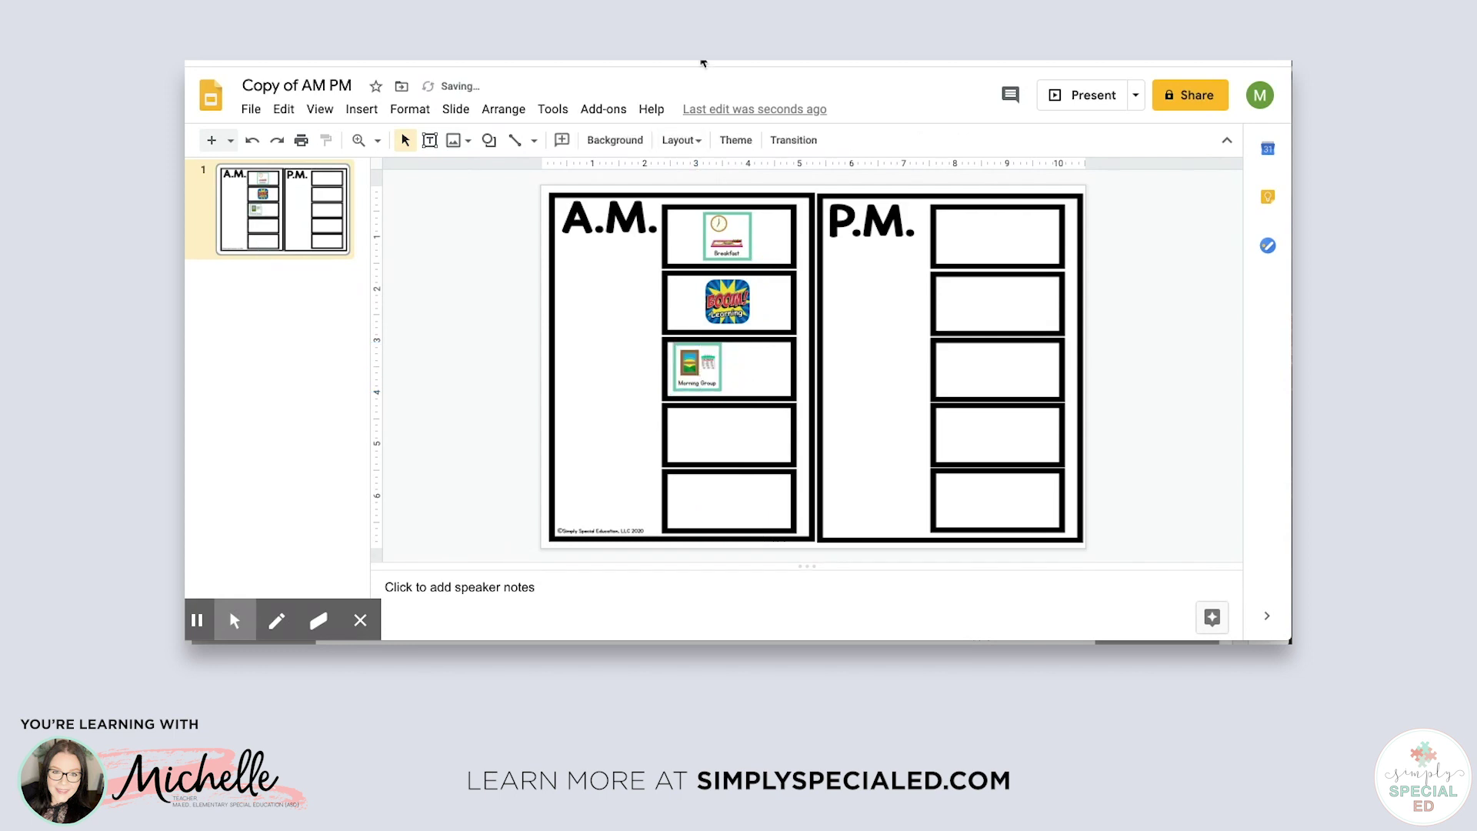
key("ctrl+Tab")
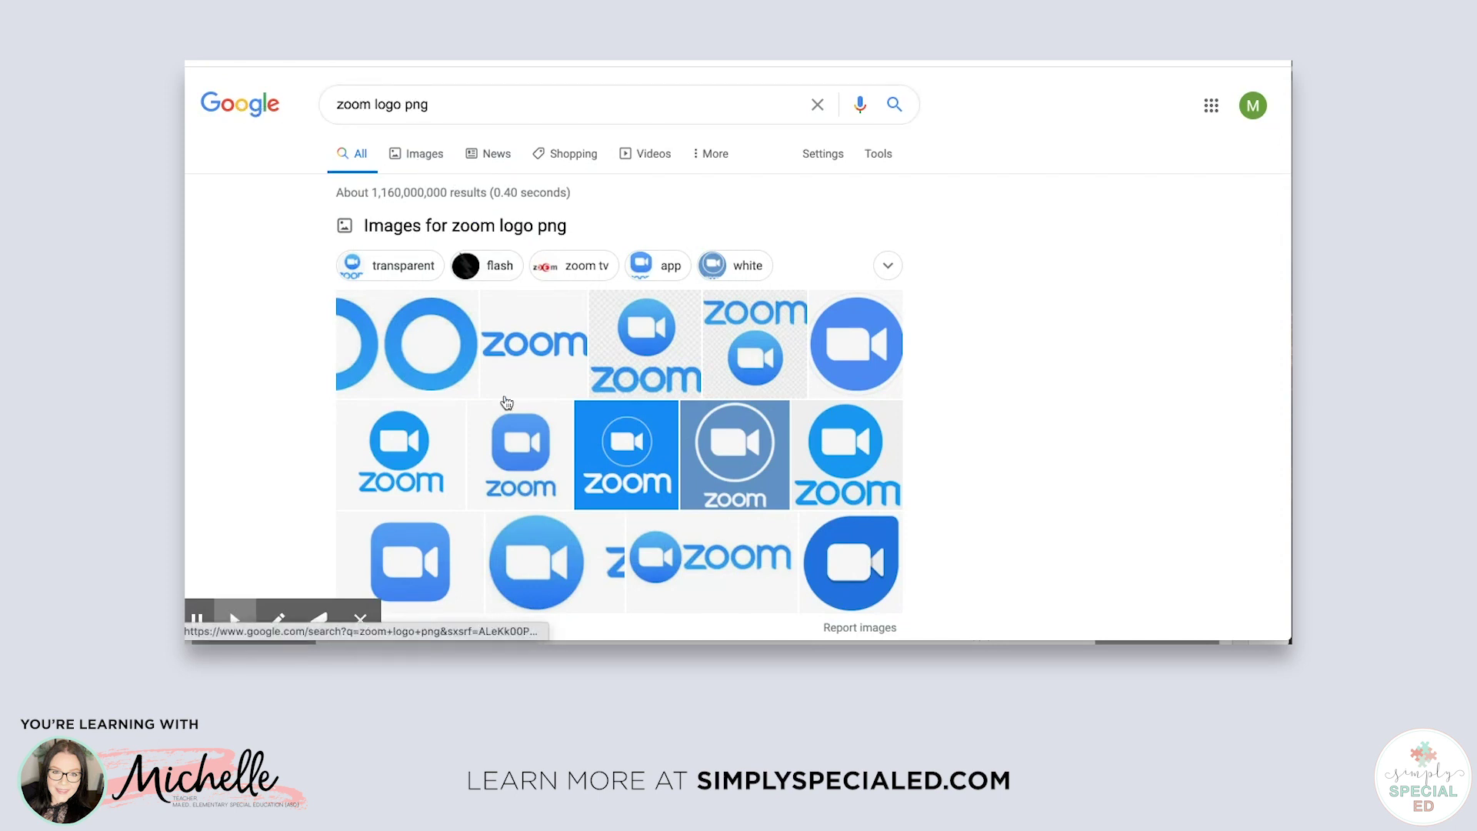
Step: Copy a Zoom logo from the 'zoom logo png' image results and return to the AM PM deck
scroll(552, 425, "down", 1)
scroll(552, 425, "down", 2)
left_click(533, 342)
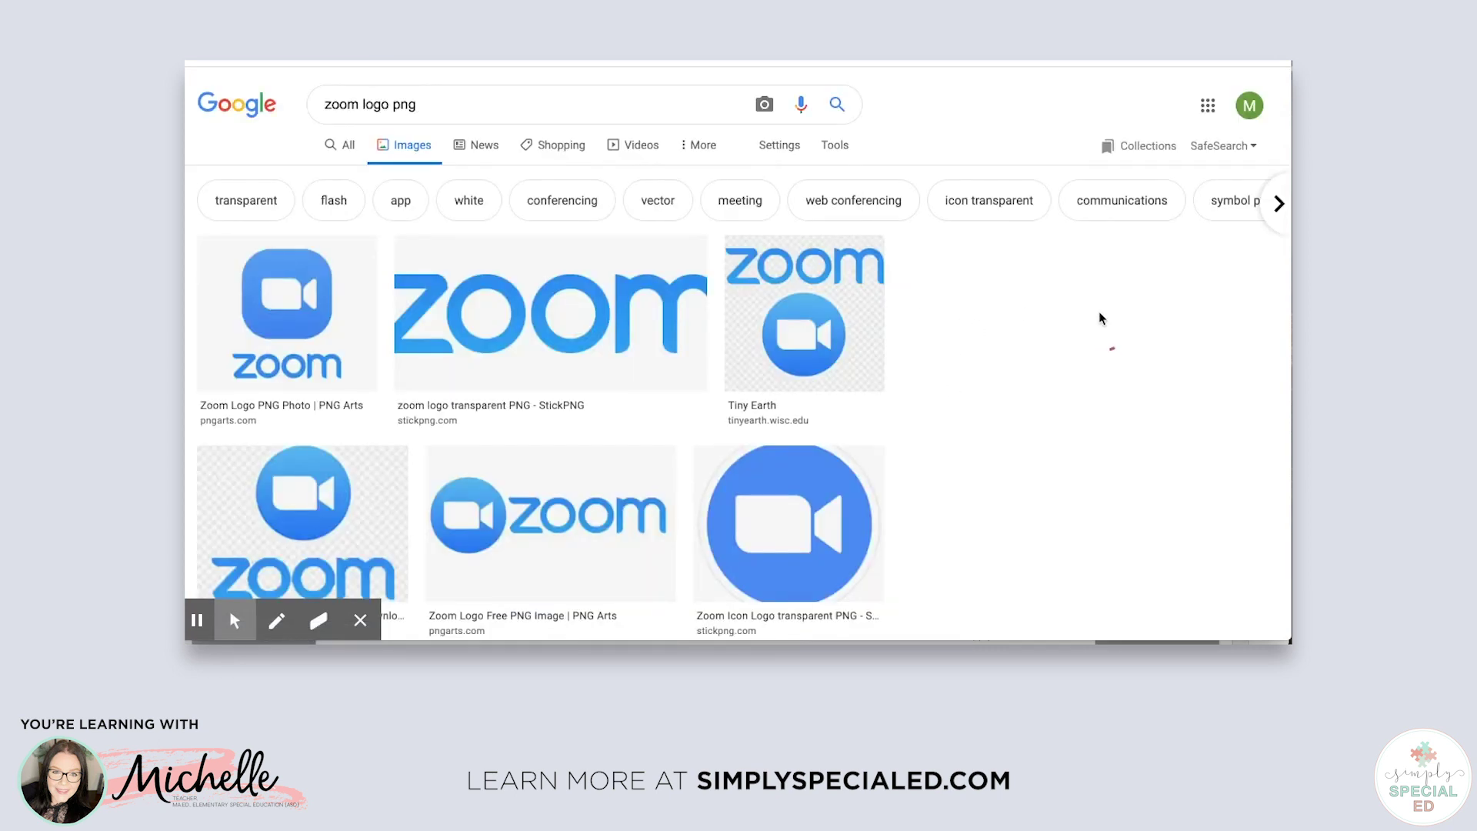
scroll(1100, 317, "down", 3)
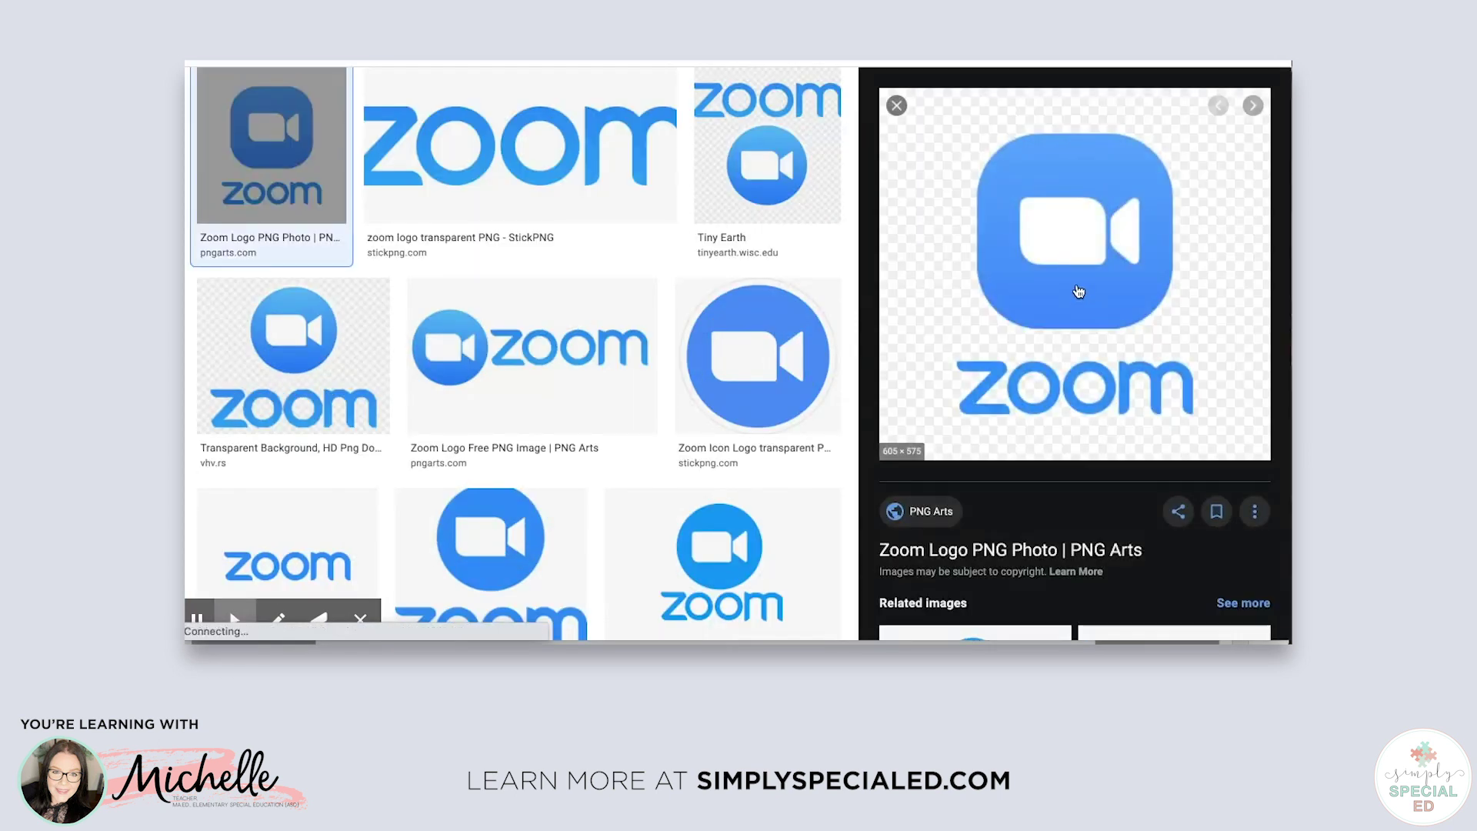
right_click(1077, 290)
left_click(977, 430)
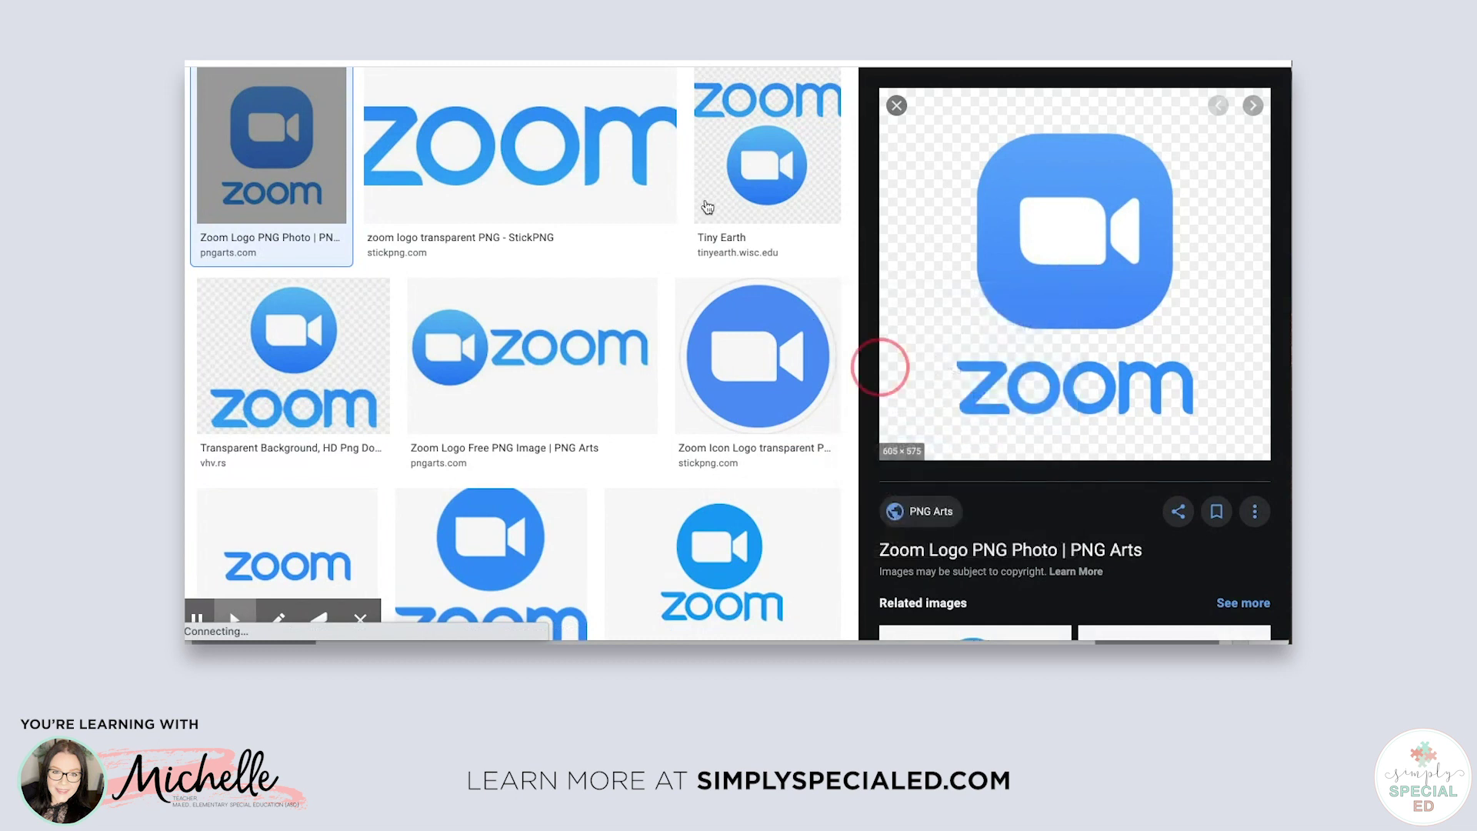
left_click(611, 77)
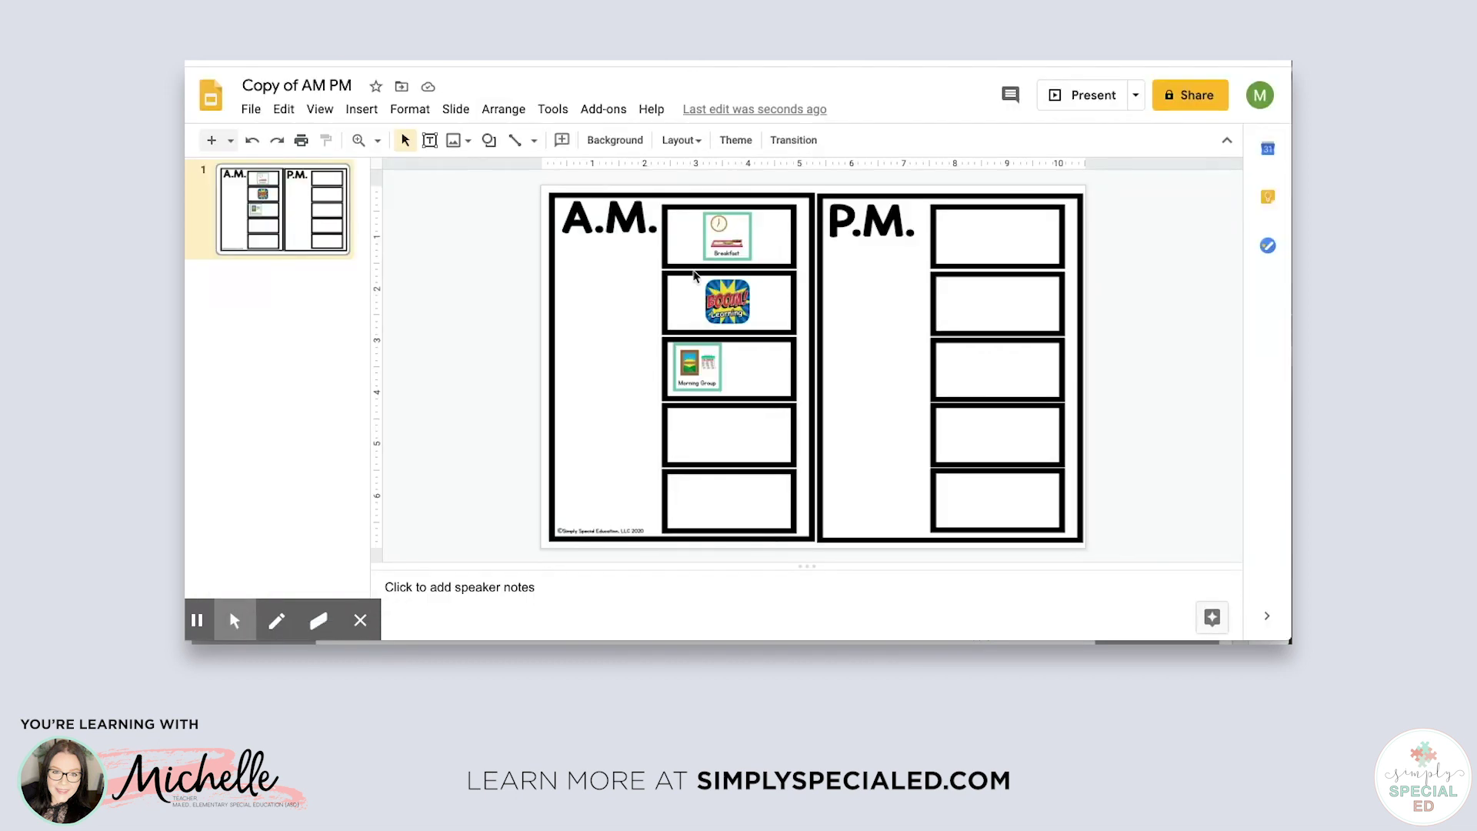
Step: Paste the Zoom logo and shrink it to icon size beside Morning Group in the third A.M. box
key("ctrl+v")
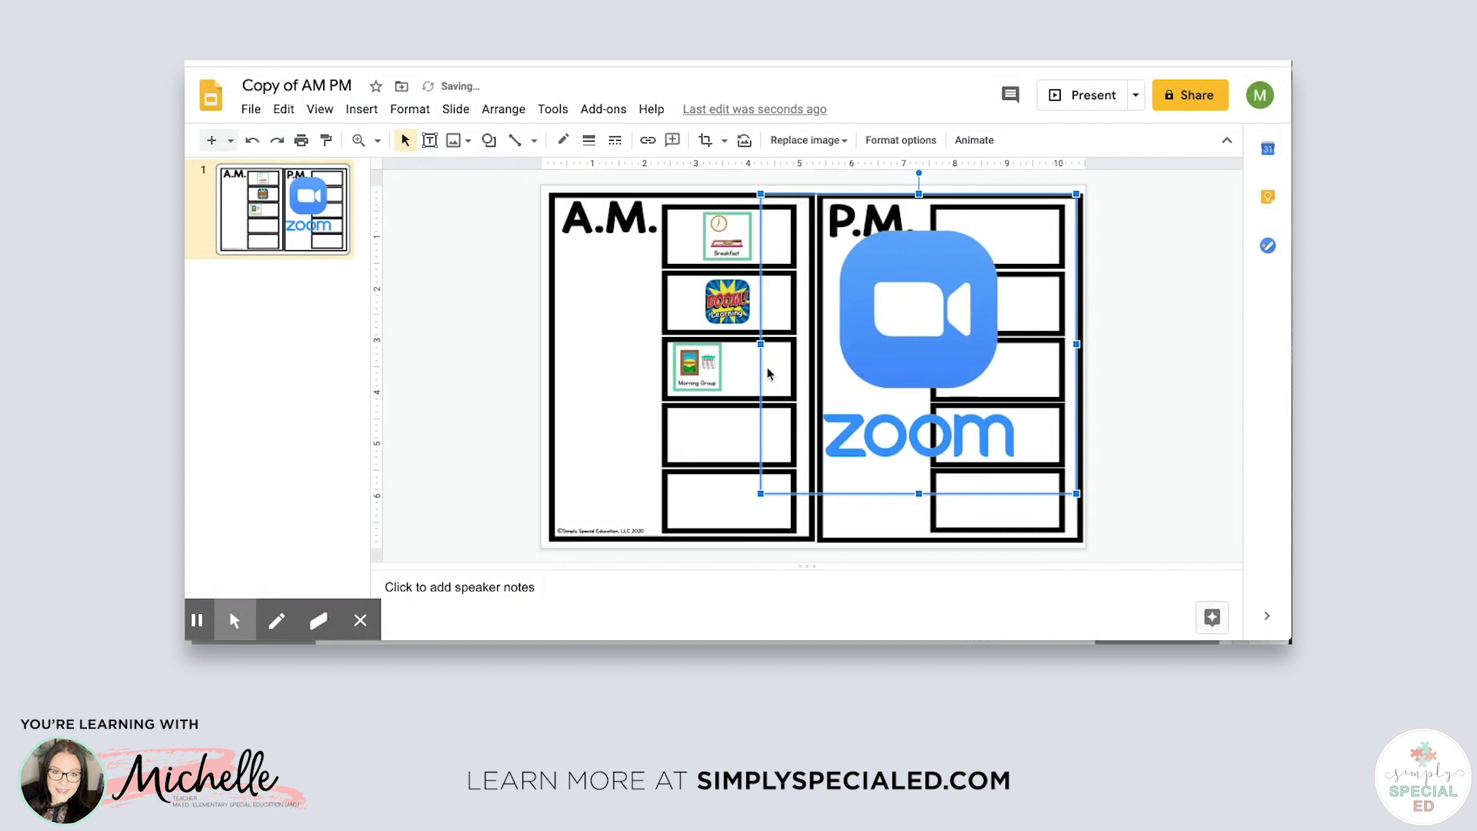
left_click_drag(758, 193, 703, 363)
Step: Copy the join URL from the Morning Meeting's invitation in the Zoom web portal
left_click(752, 374)
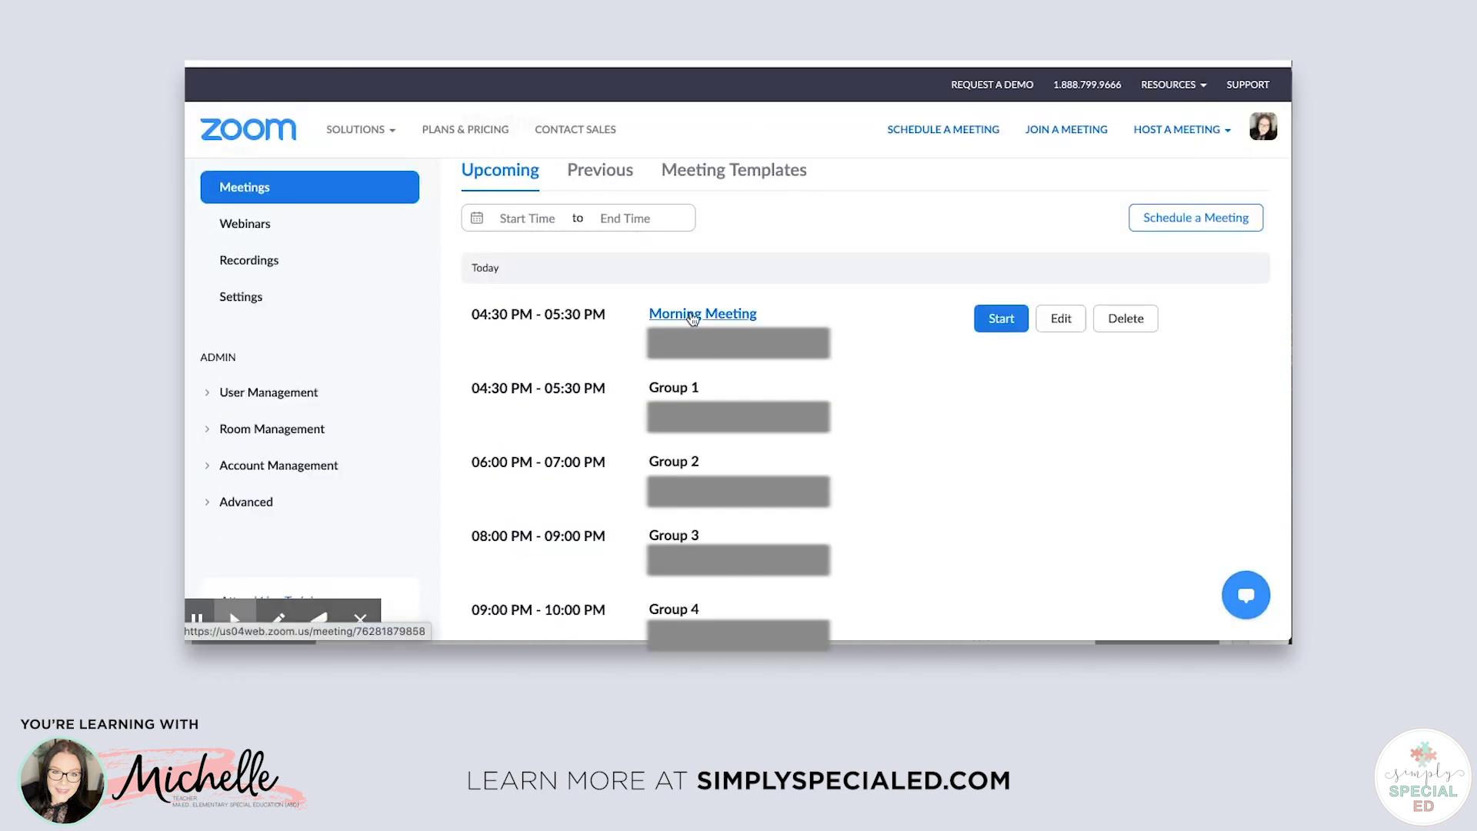
left_click(693, 317)
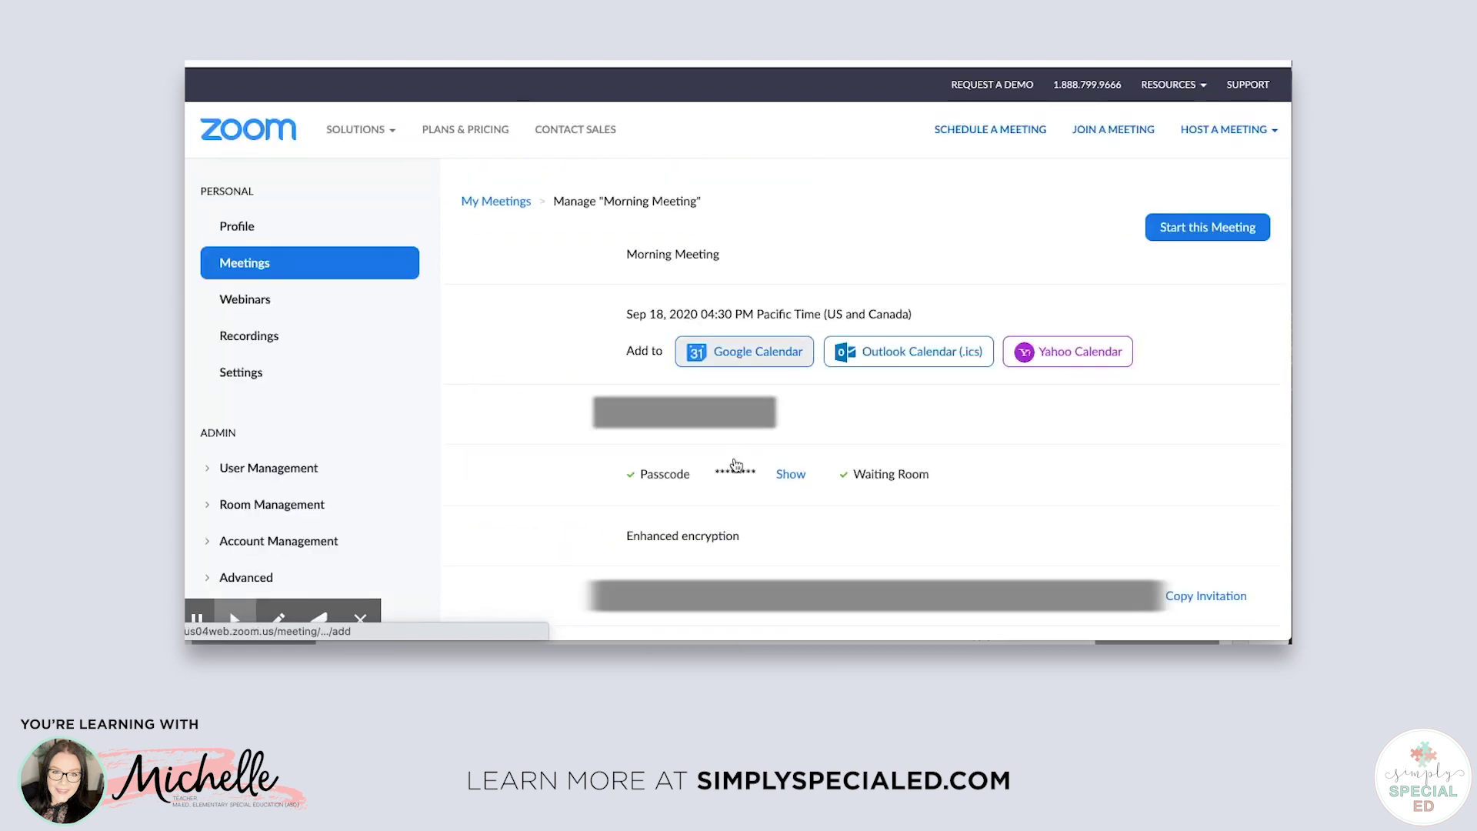
scroll(735, 464, "down", 2)
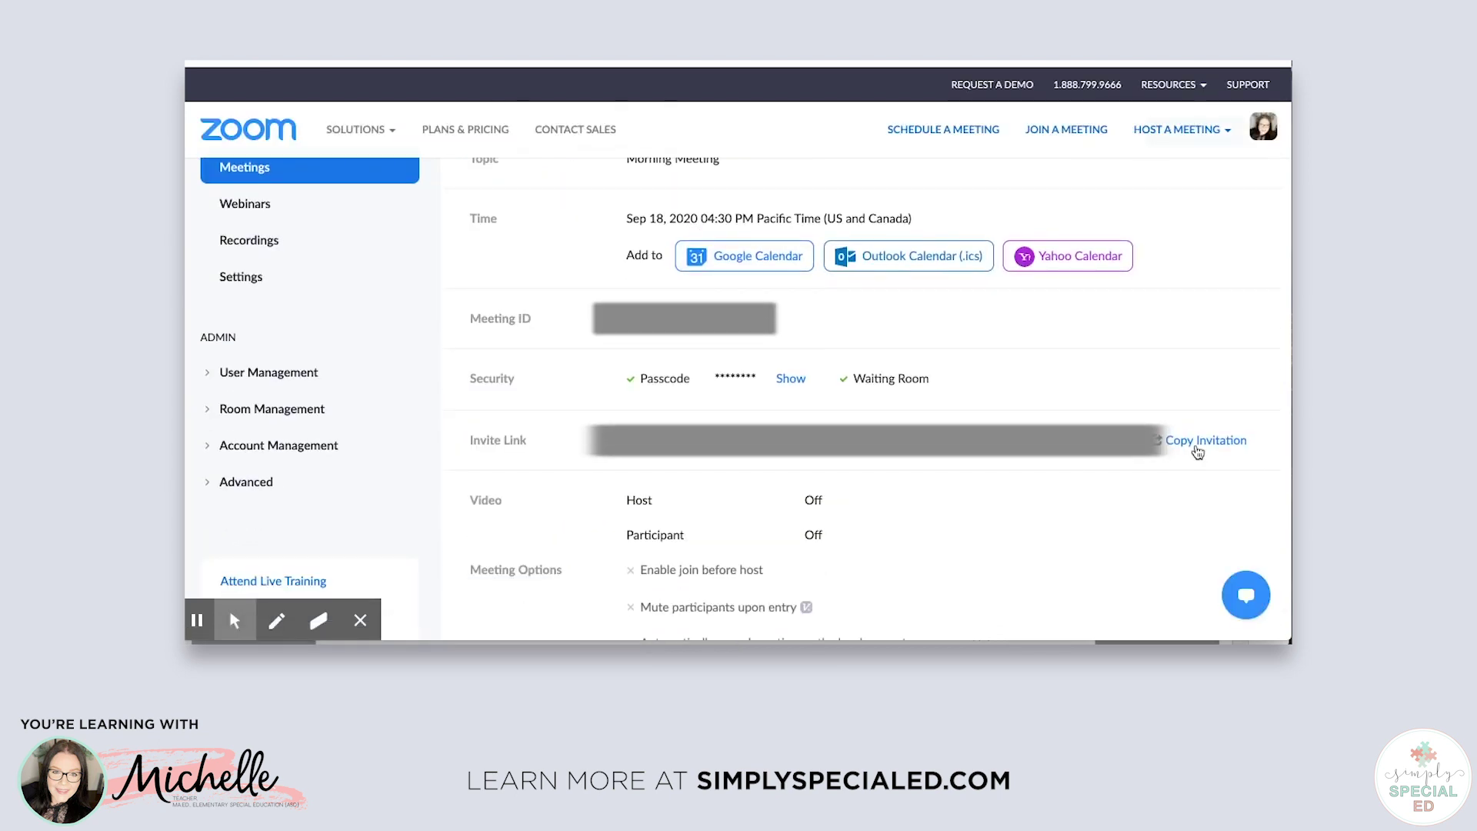
left_click(1197, 442)
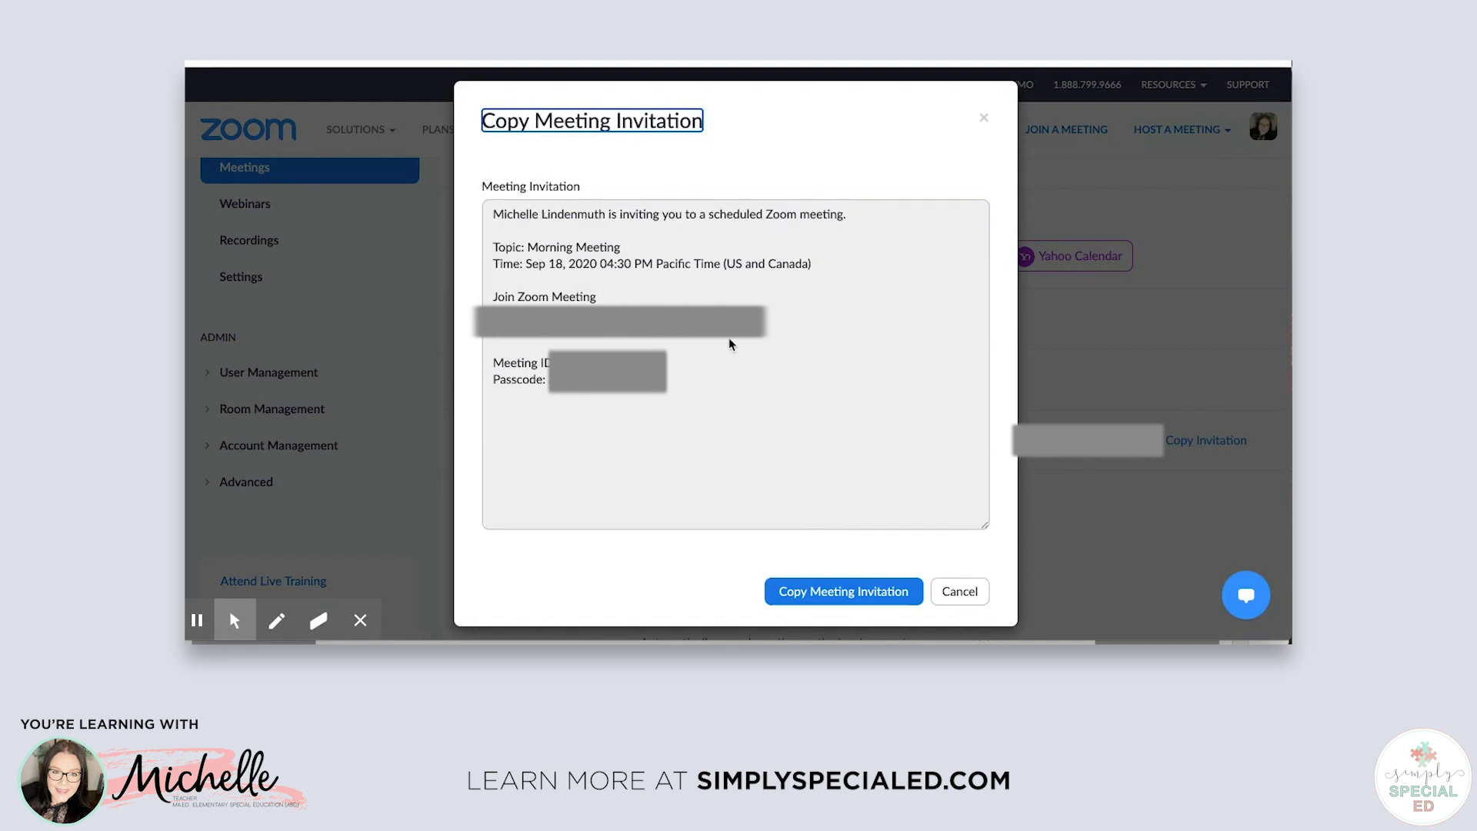
left_click_drag(487, 320, 727, 320)
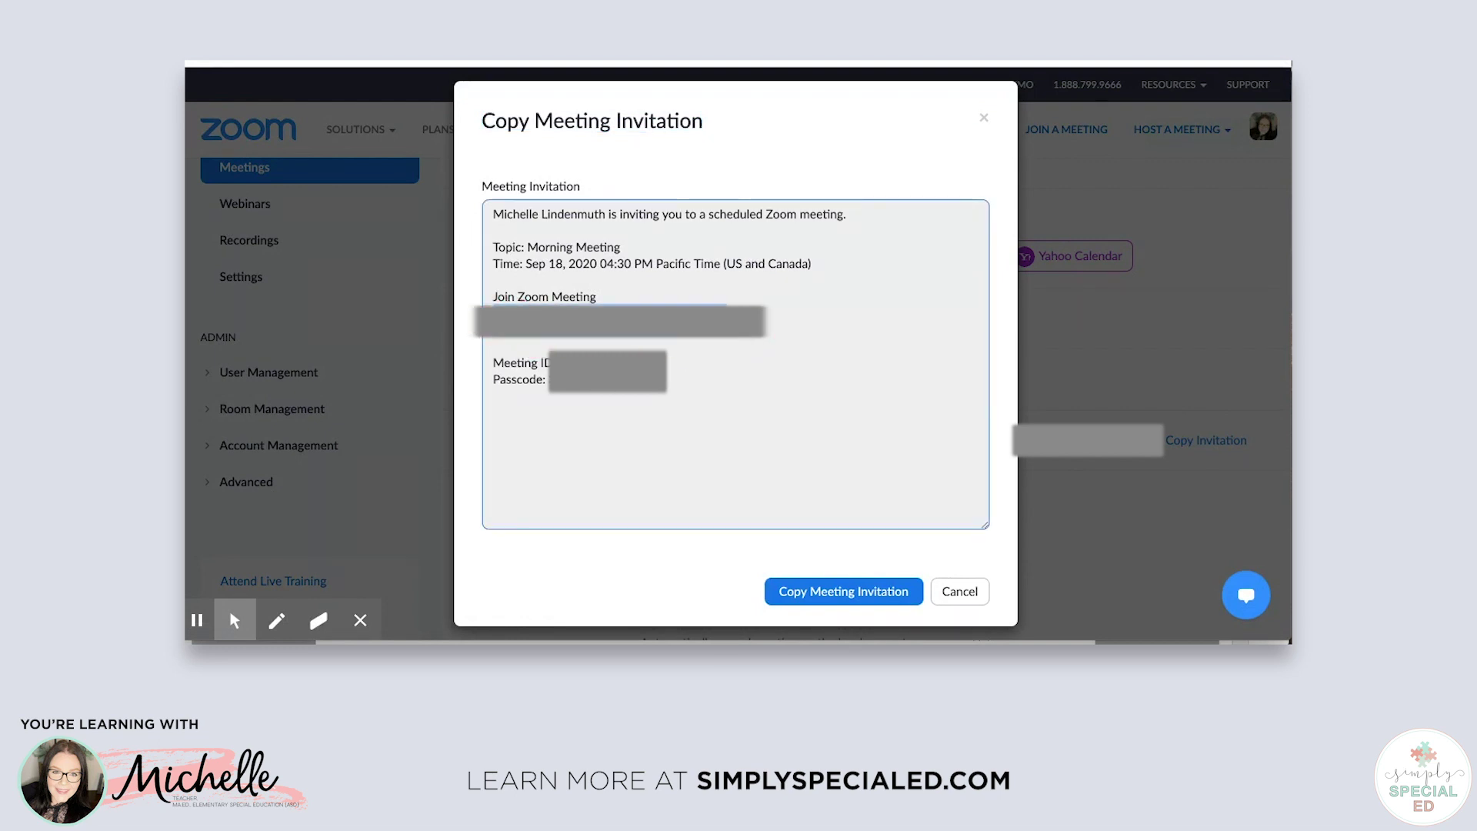
left_click(959, 591)
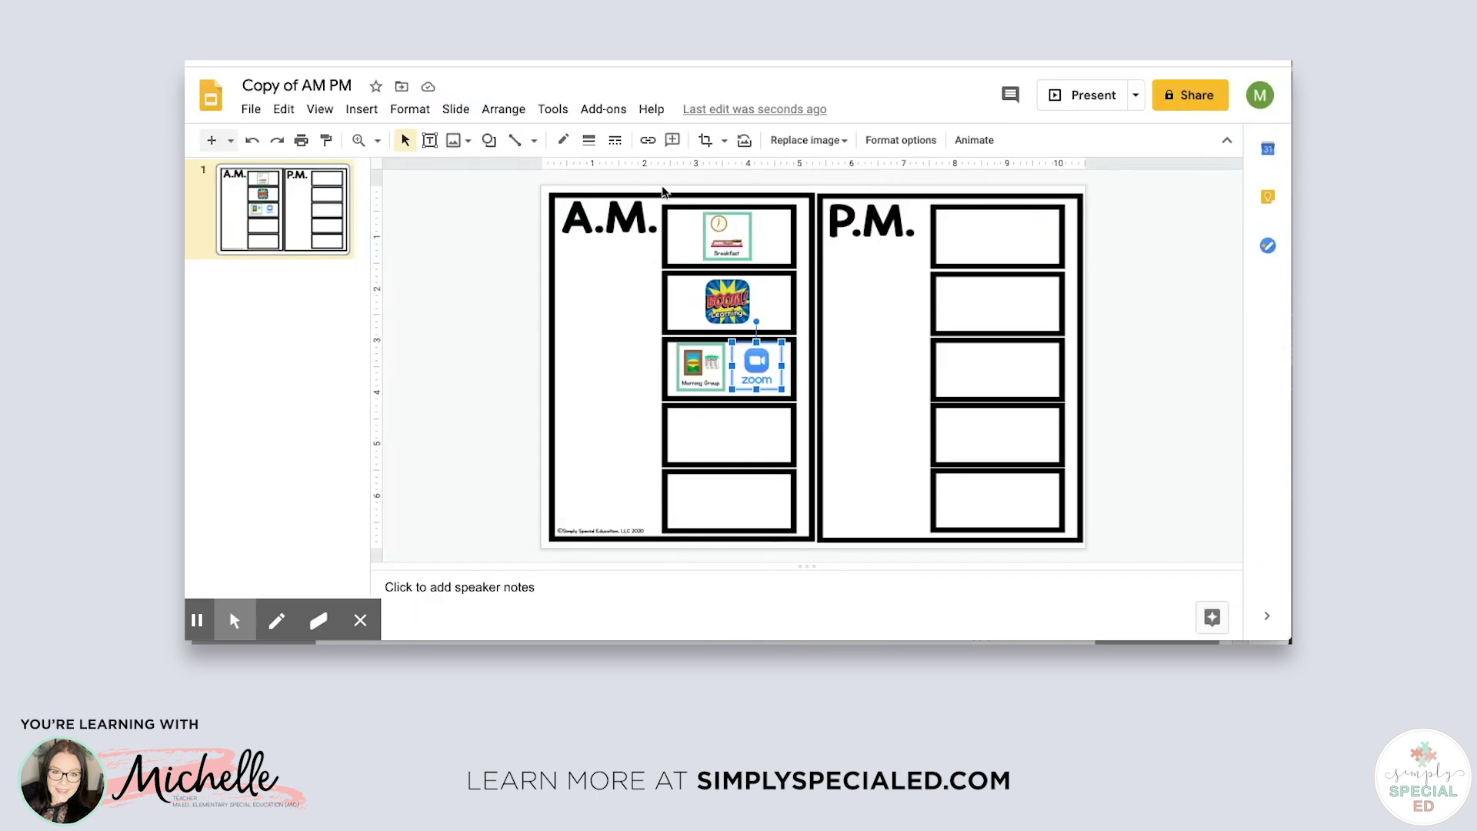
Step: Link the Zoom logo to the Morning Meeting's Zoom URL
left_click(648, 140)
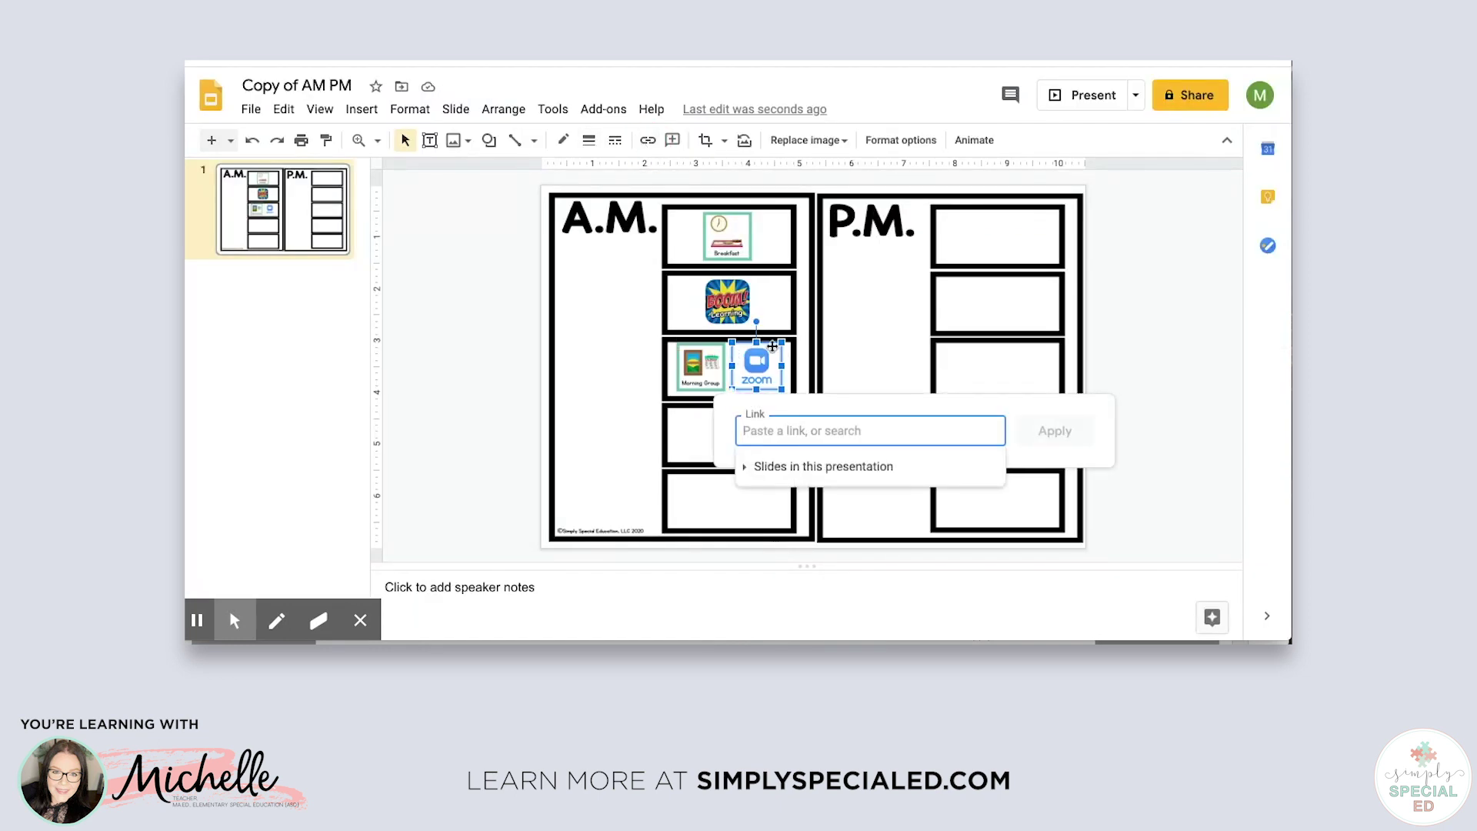
key("ctrl+v")
left_click(1055, 430)
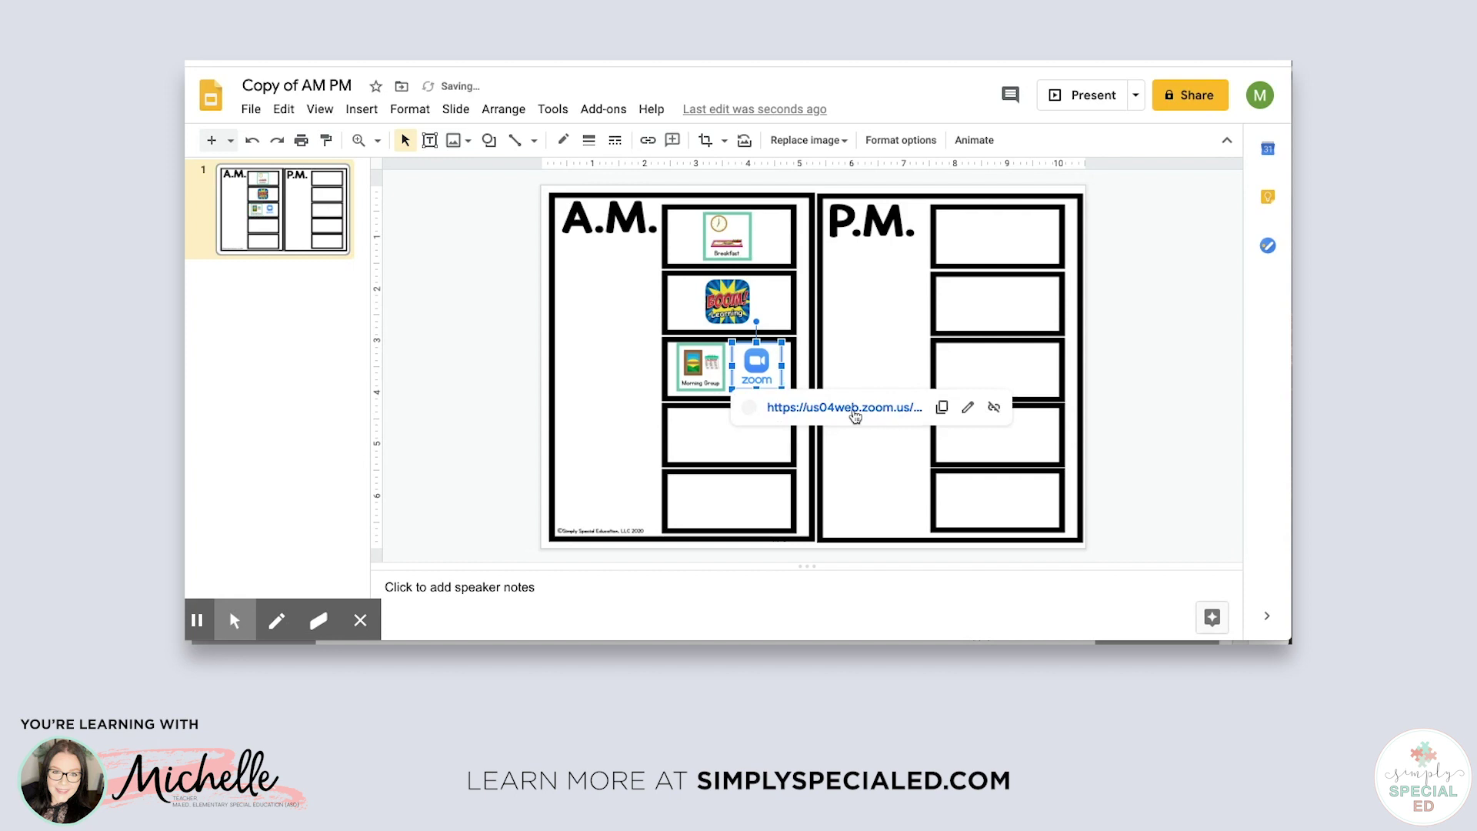
left_click(883, 356)
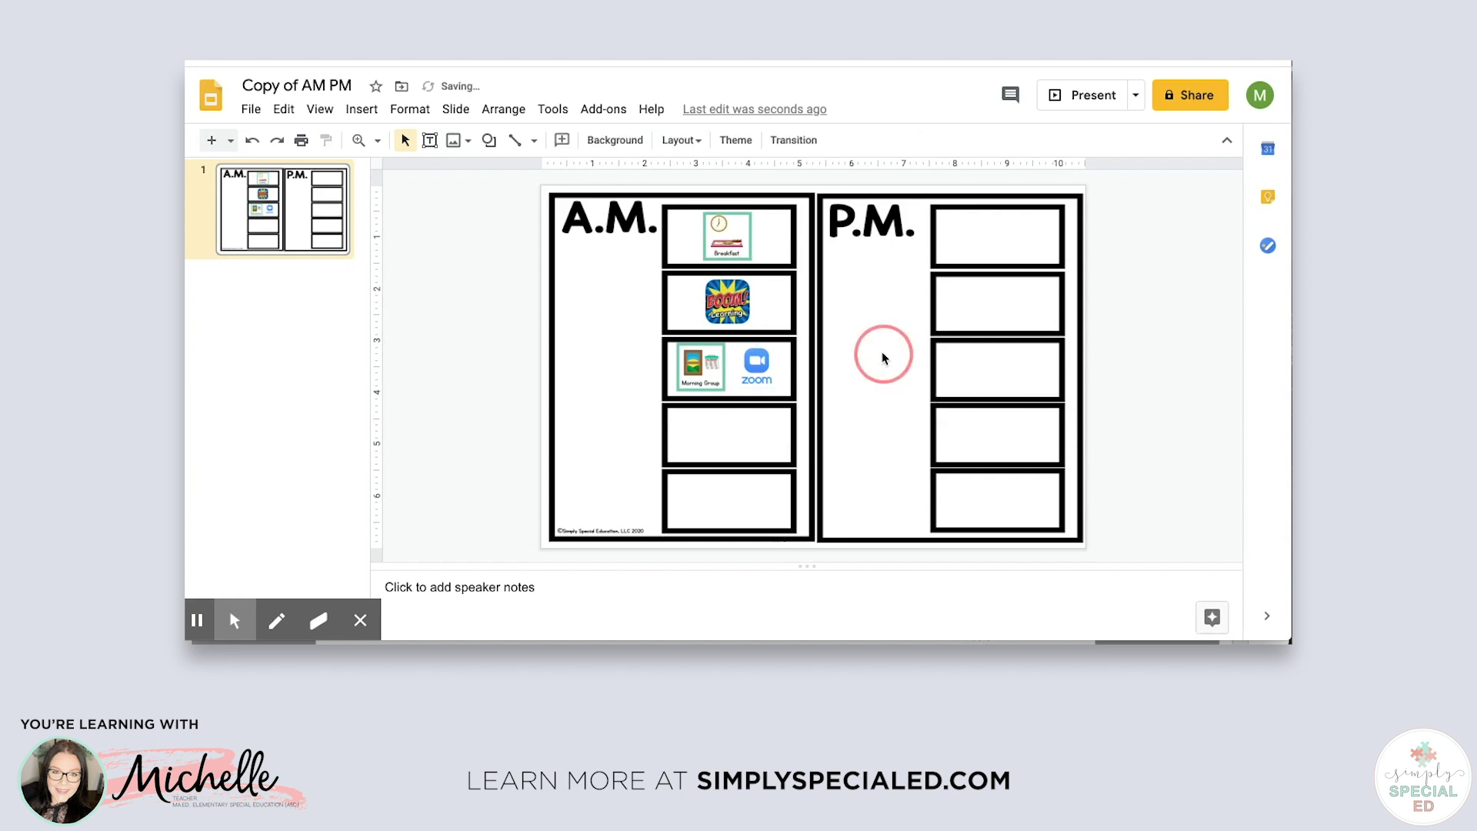
Step: Link the Morning Group card to the same Zoom meeting URL
left_click(691, 367)
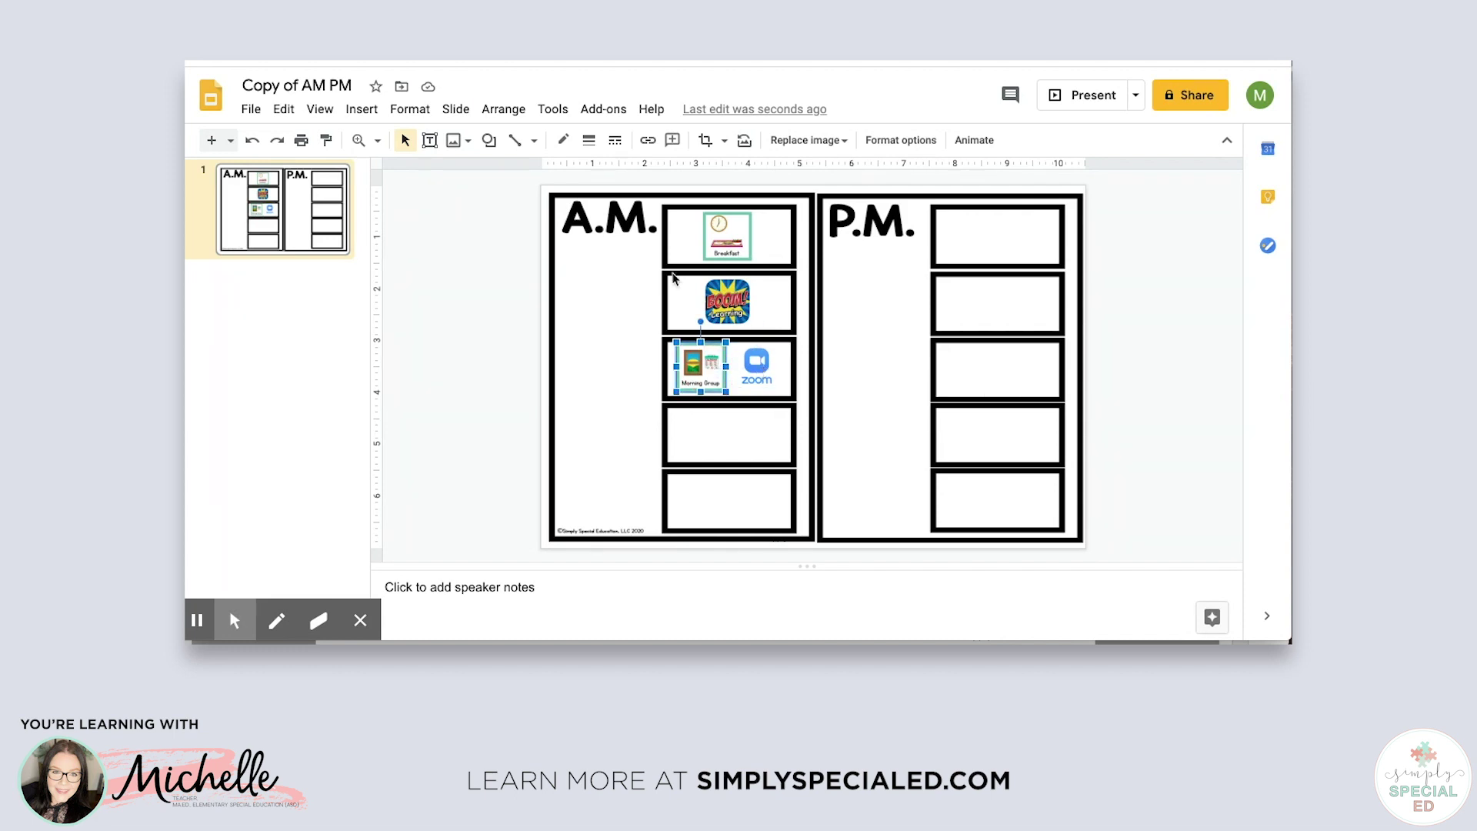
left_click(648, 140)
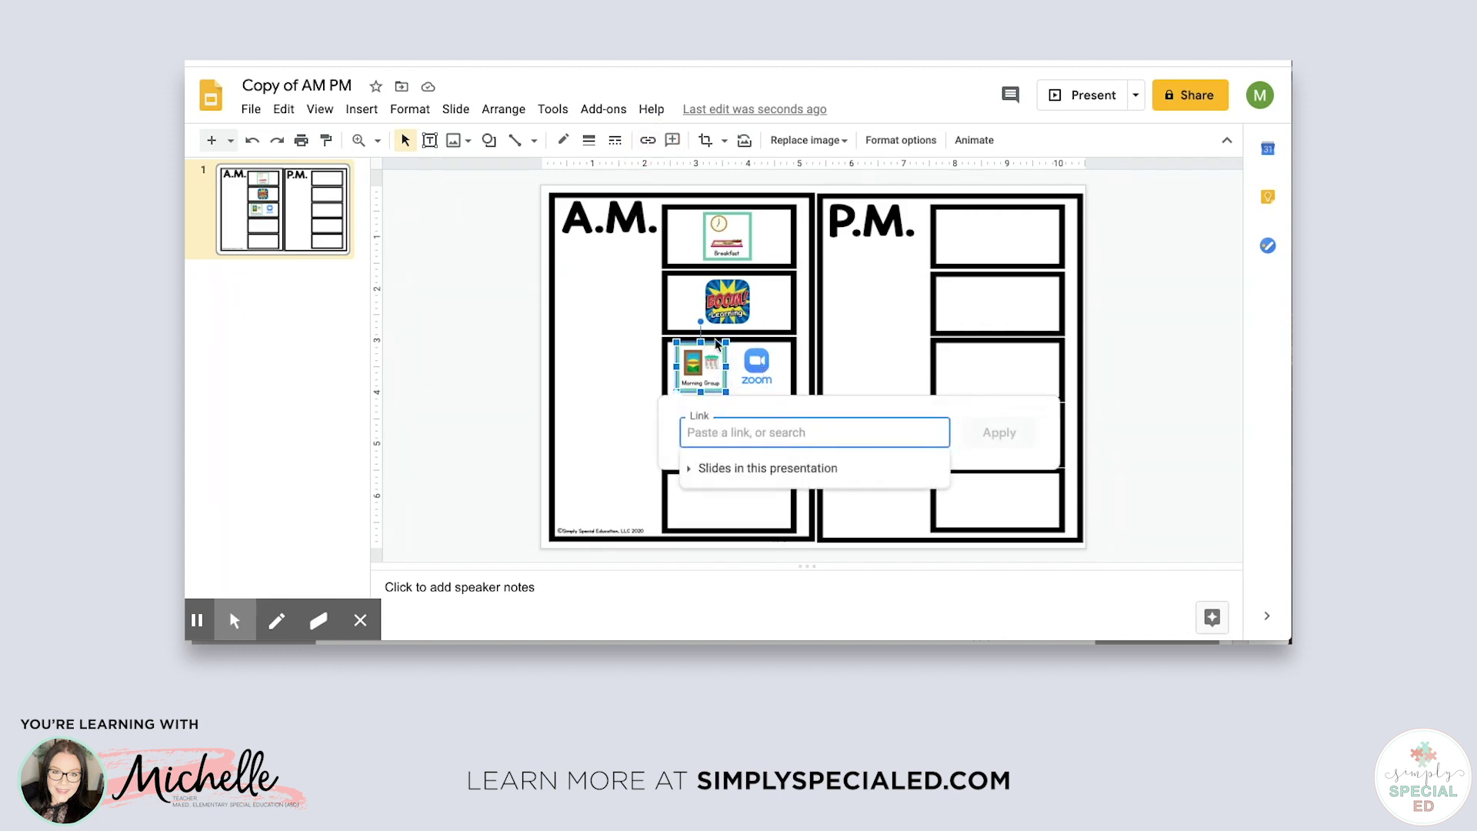
key("ctrl+v")
left_click(1011, 438)
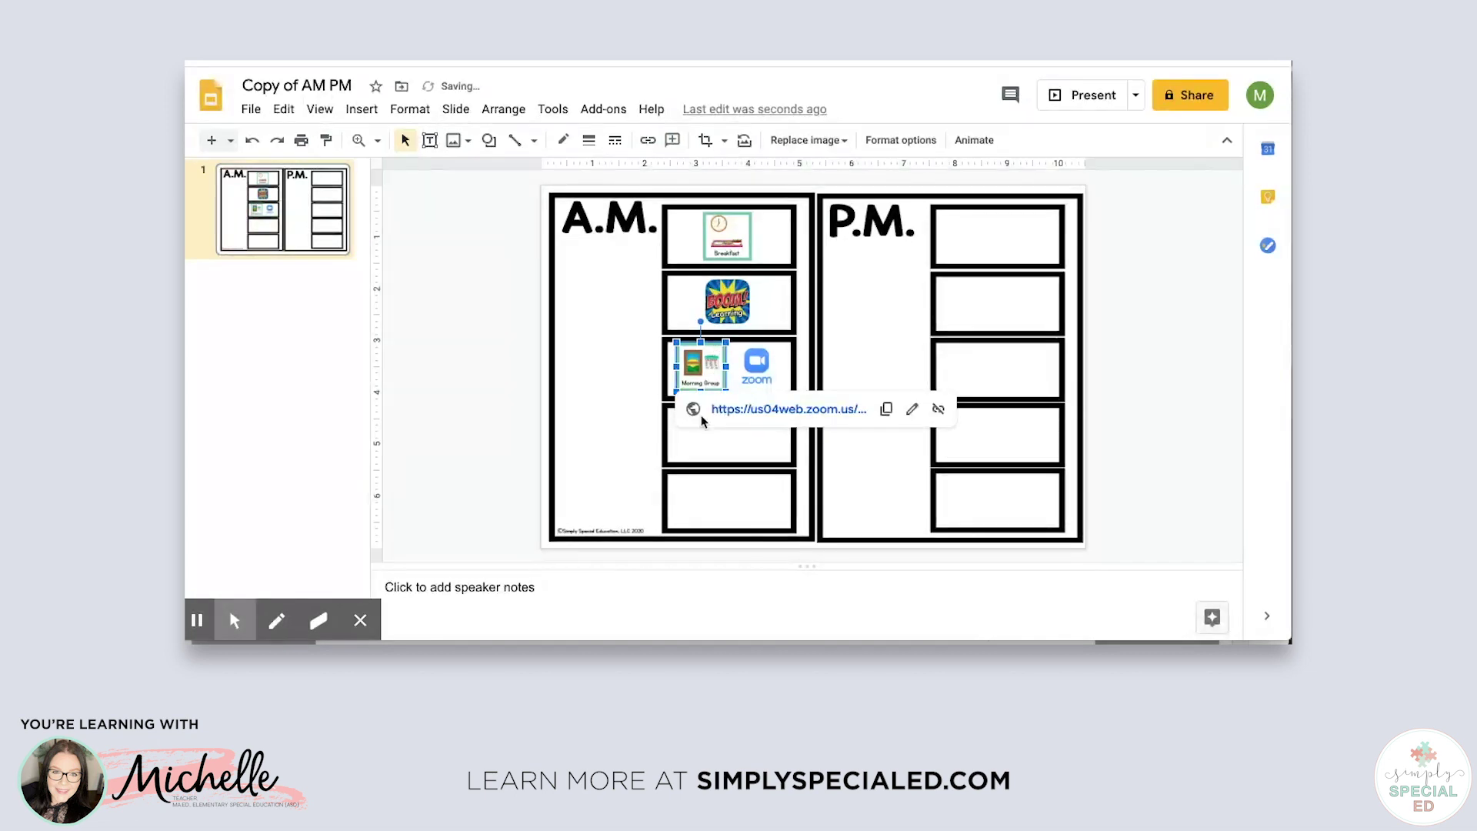
left_click(810, 371)
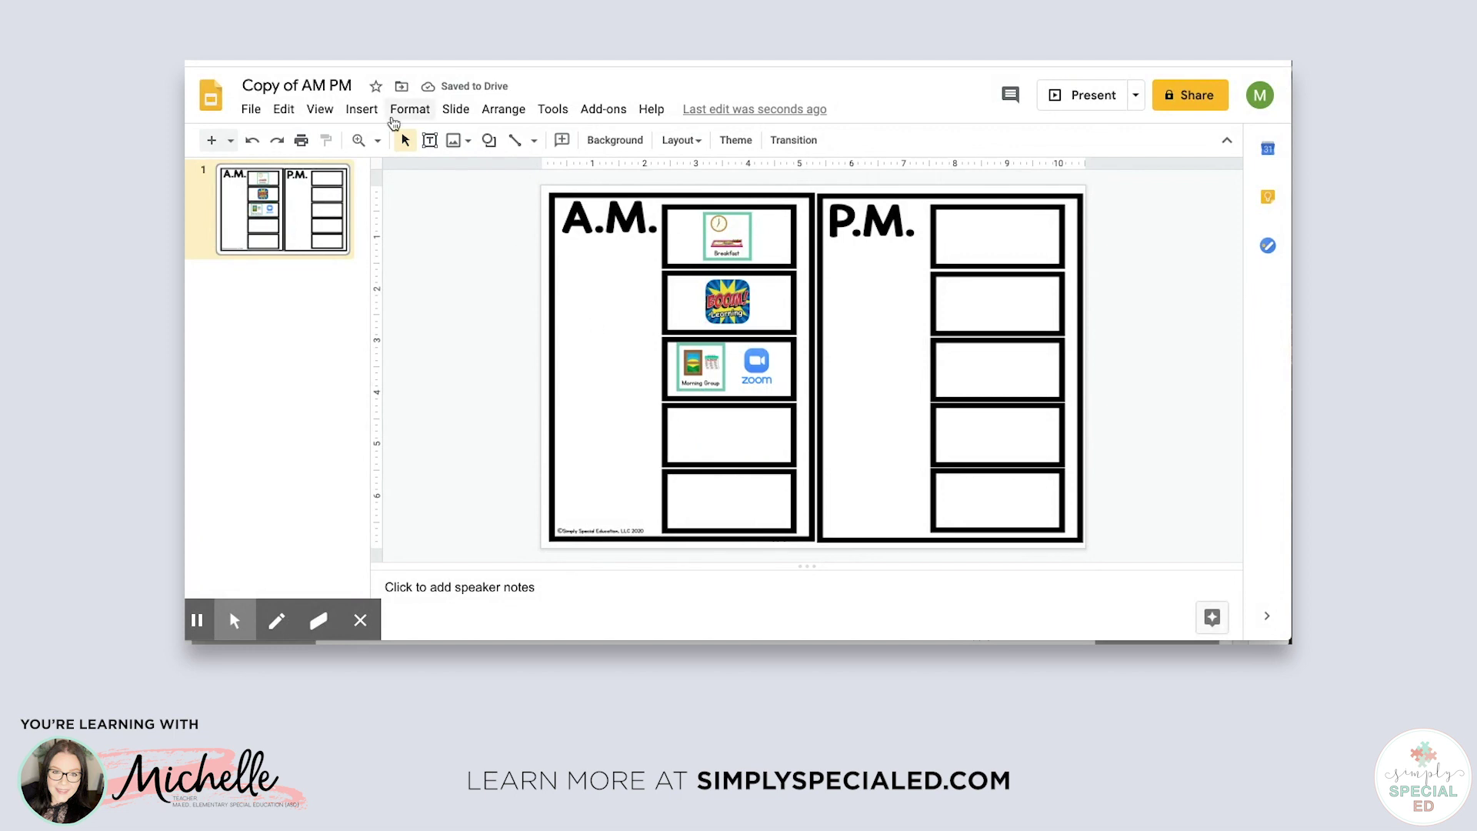
Step: Insert the Morning Binder image from Google Drive onto the slide
left_click(370, 115)
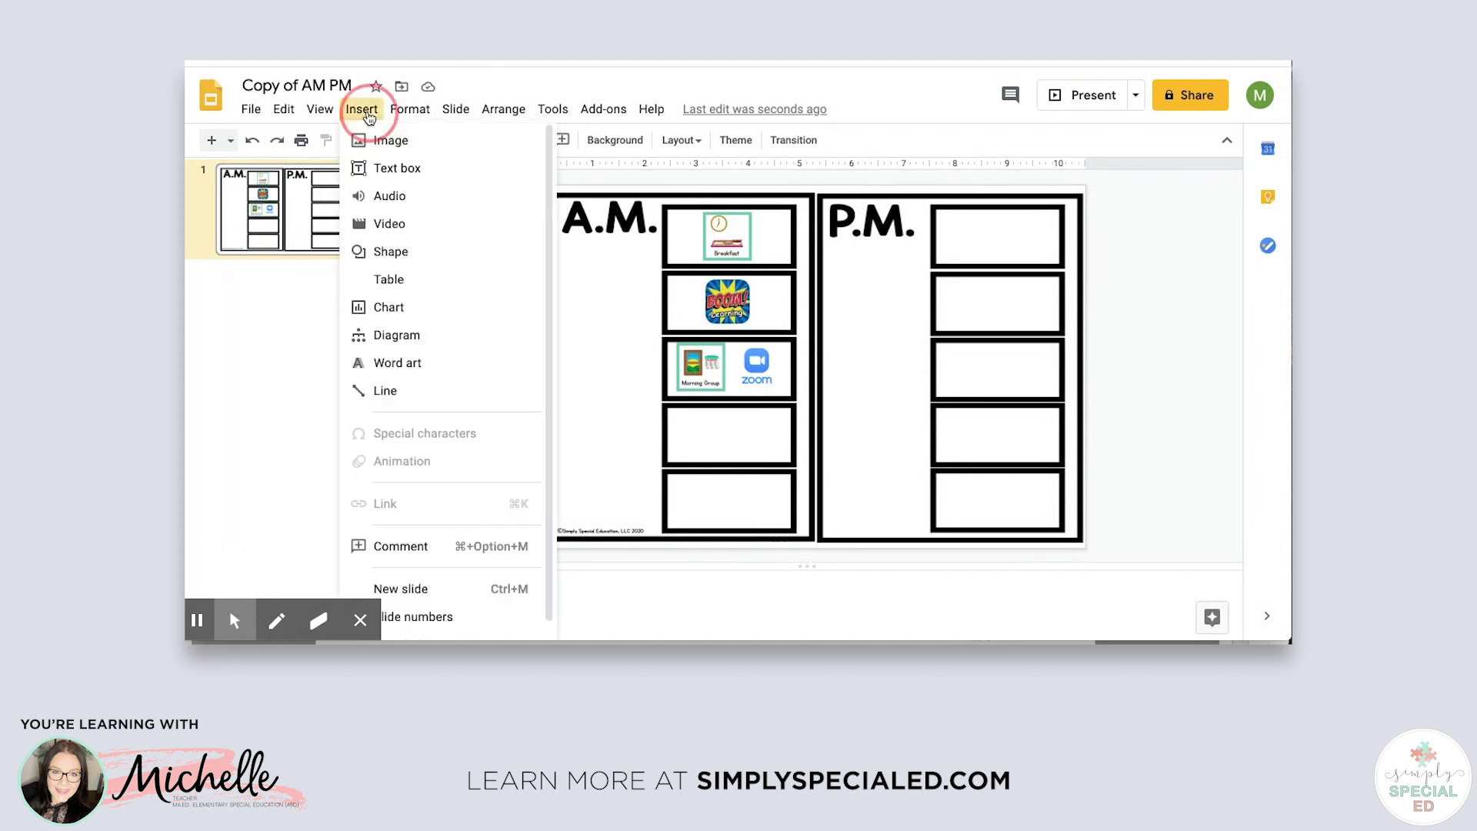
mouse_move(384, 142)
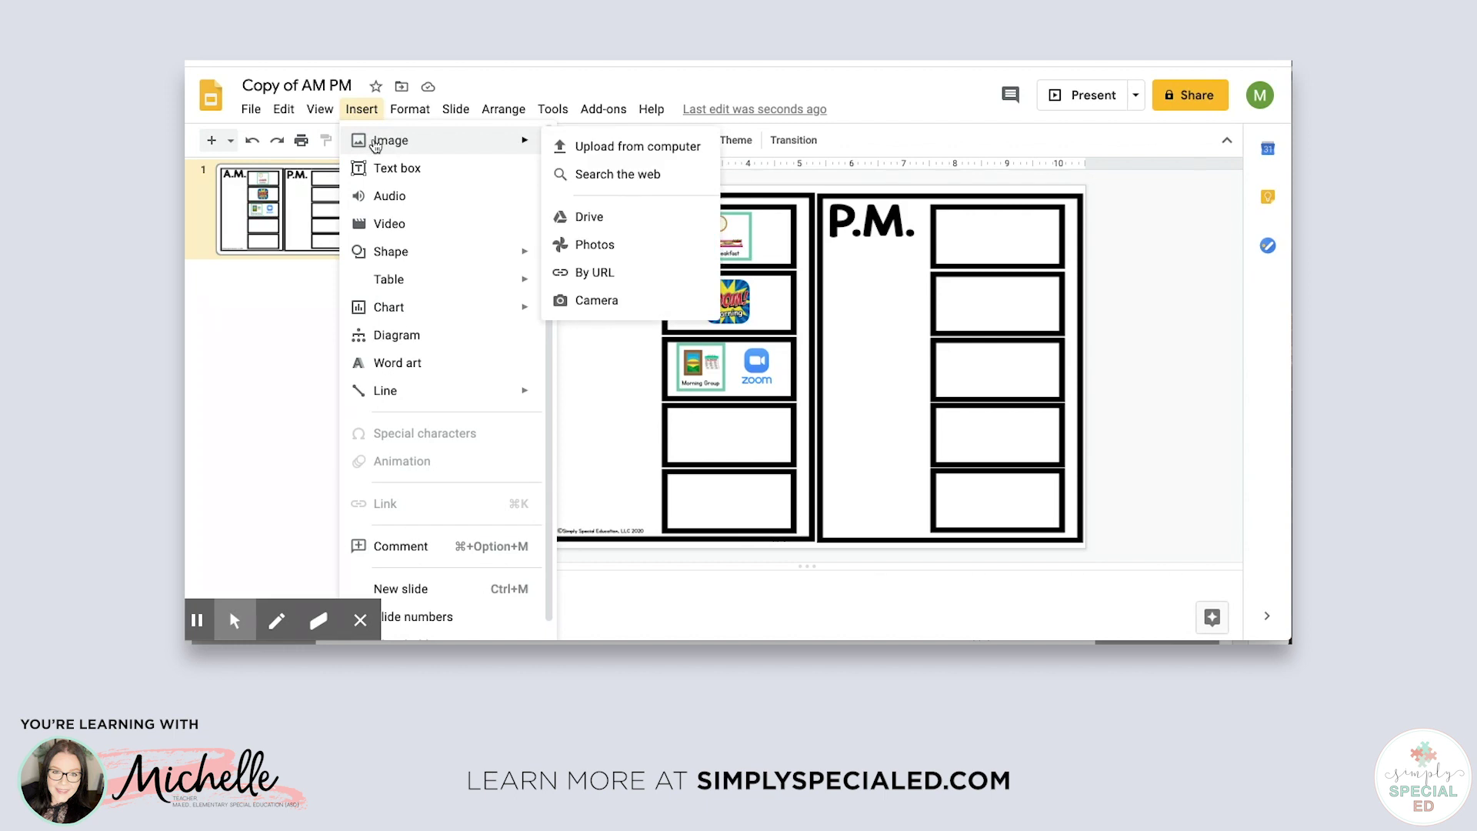
left_click(585, 223)
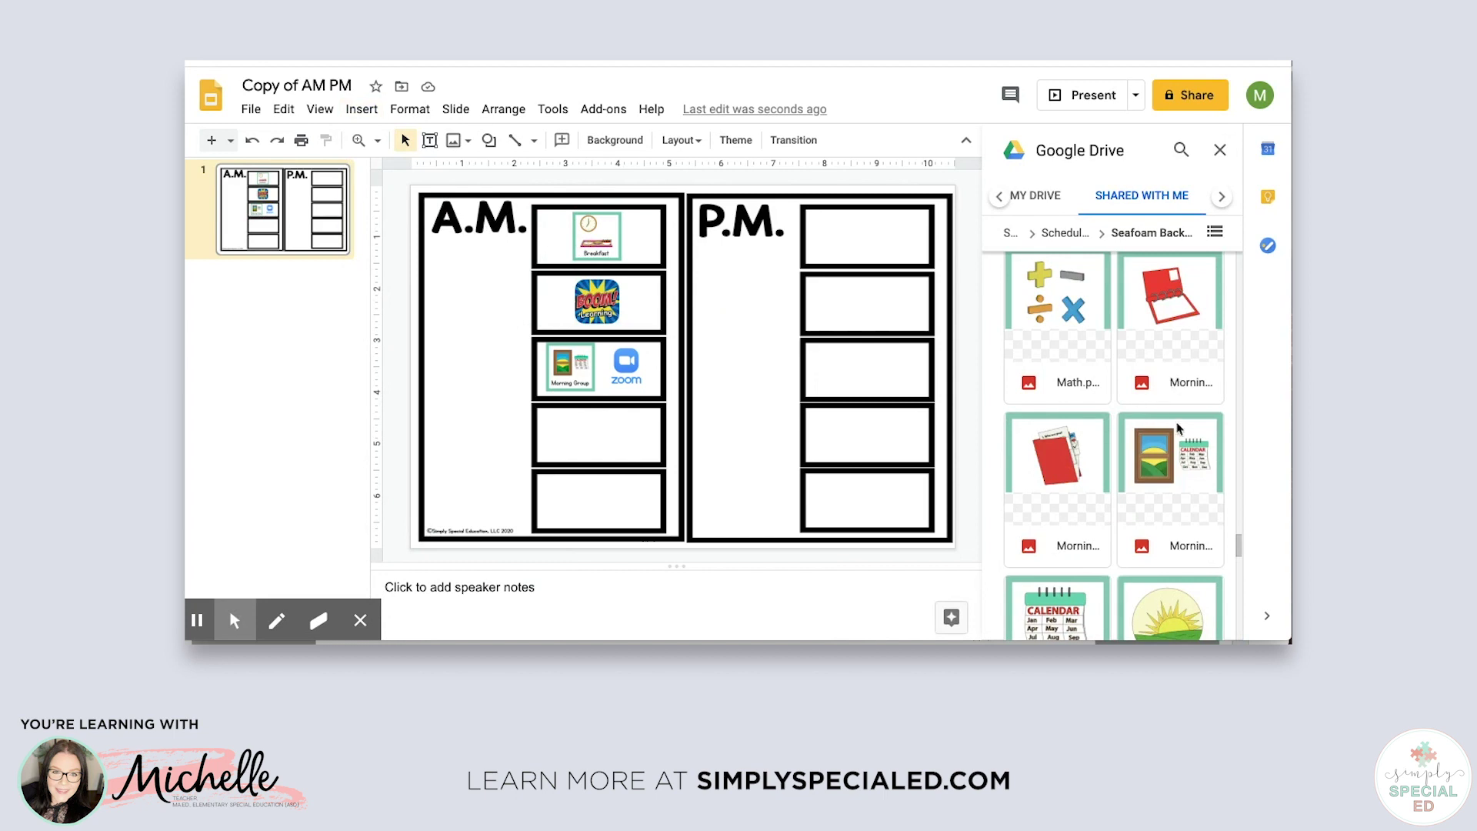
left_click(1197, 382)
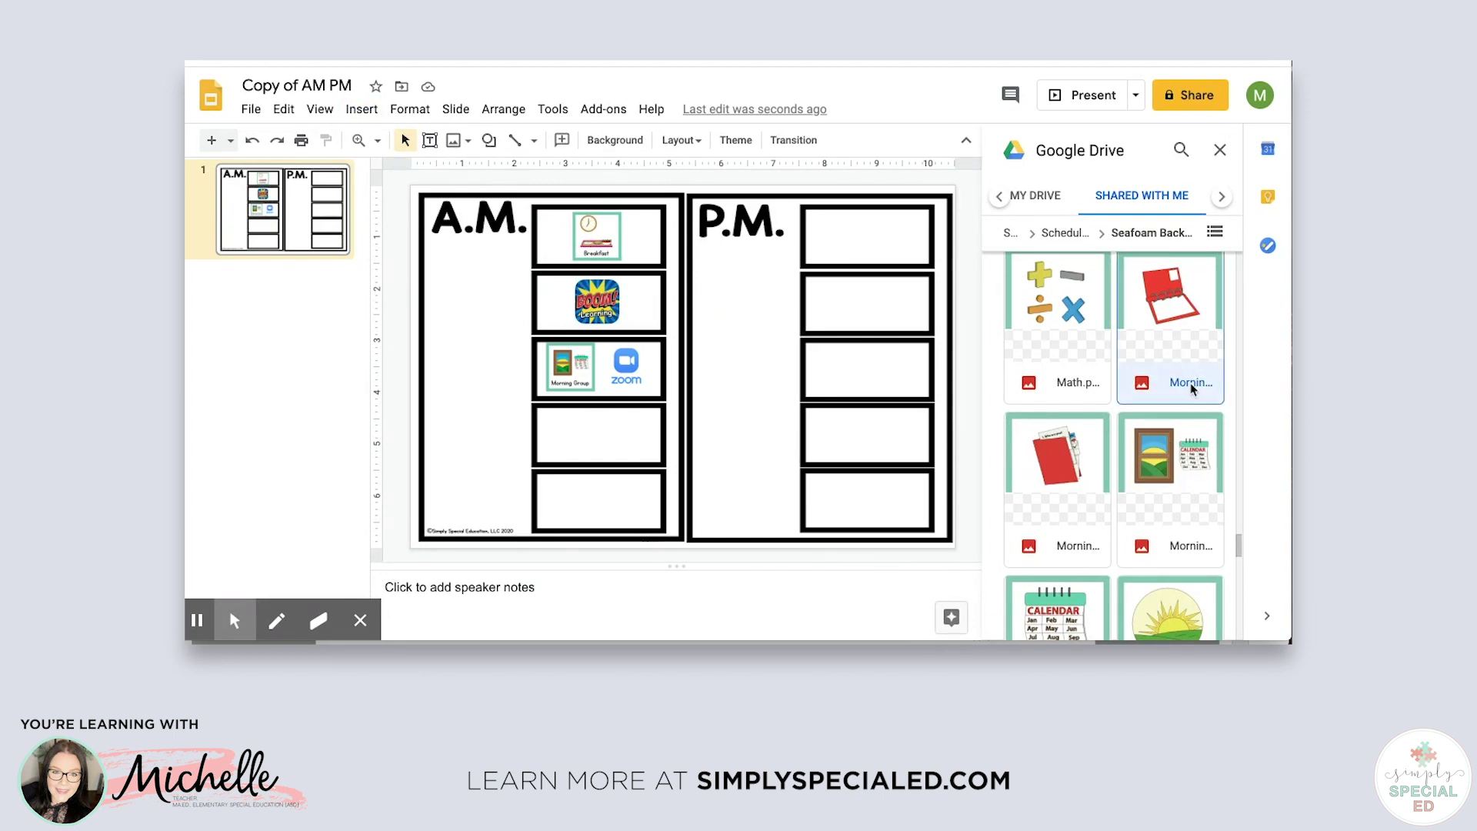
left_click(1191, 613)
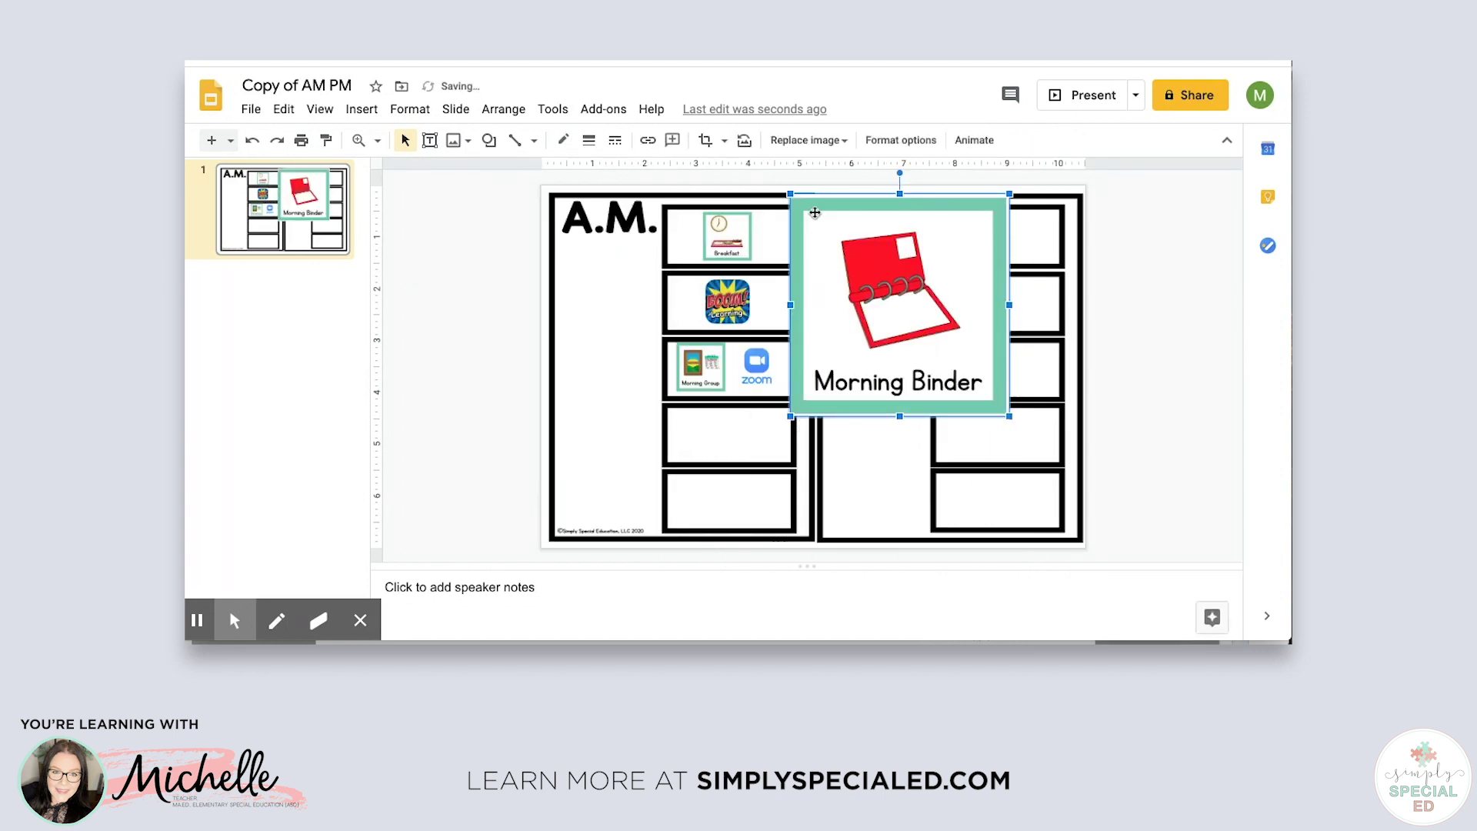
Step: Shrink the Morning Binder image into the fourth A.M. box and review the sharing settings
left_click_drag(796, 198, 959, 366)
mouse_move(732, 411)
left_mouse_down()
mouse_move(716, 426)
mouse_move(726, 432)
left_mouse_up()
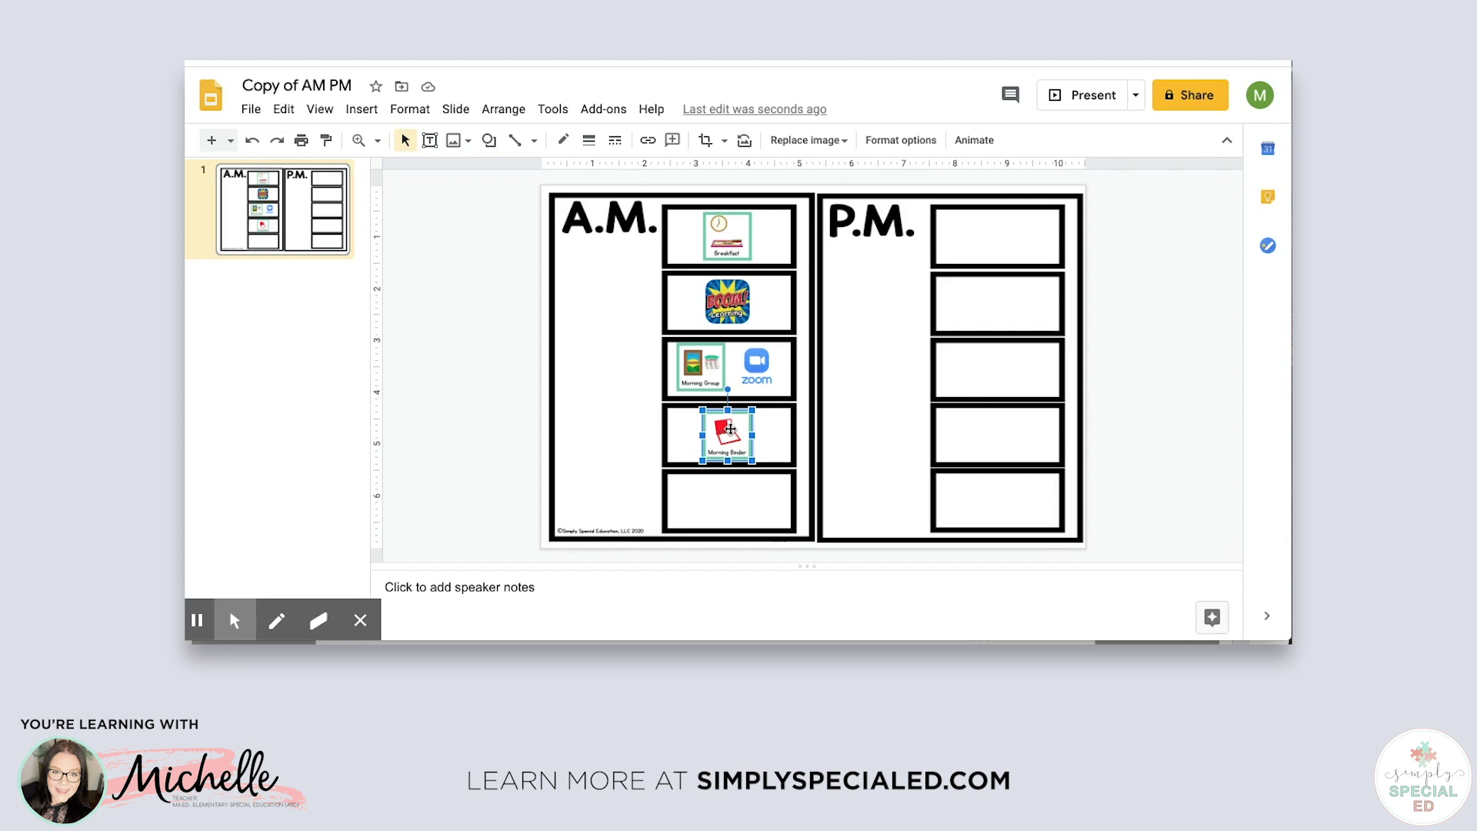
left_click(1197, 105)
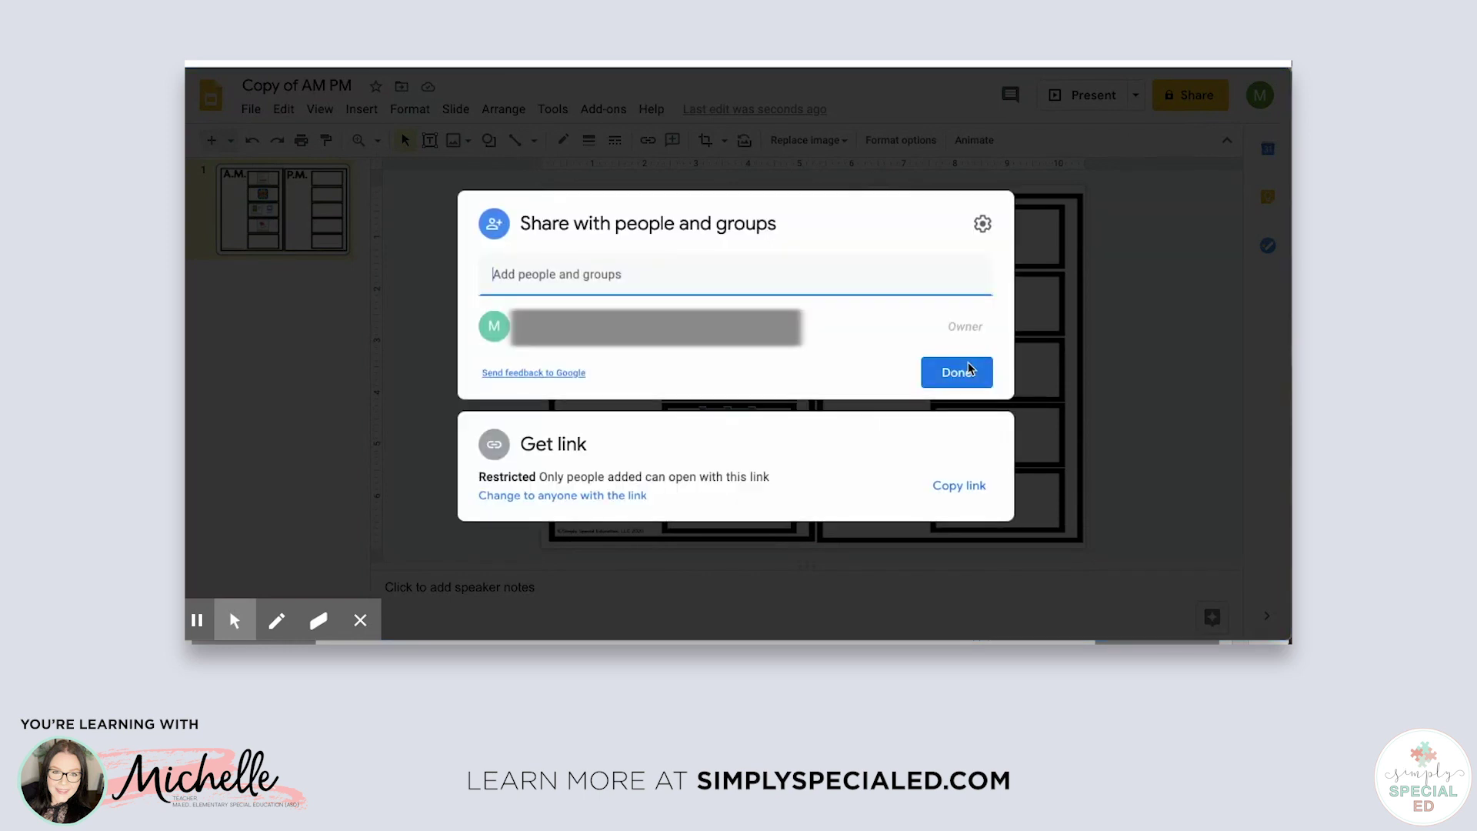
left_click(1141, 379)
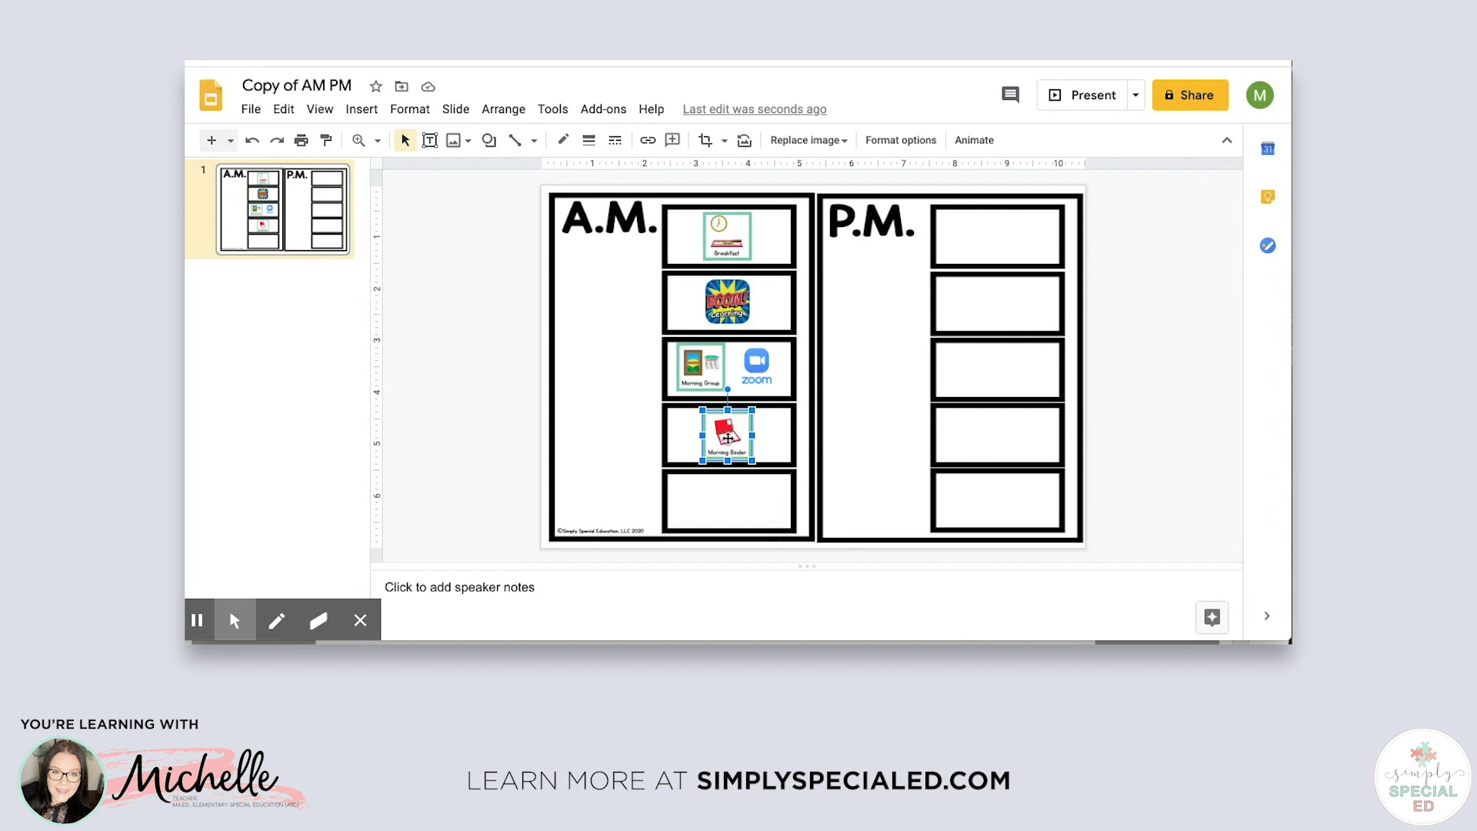
left_click(724, 504)
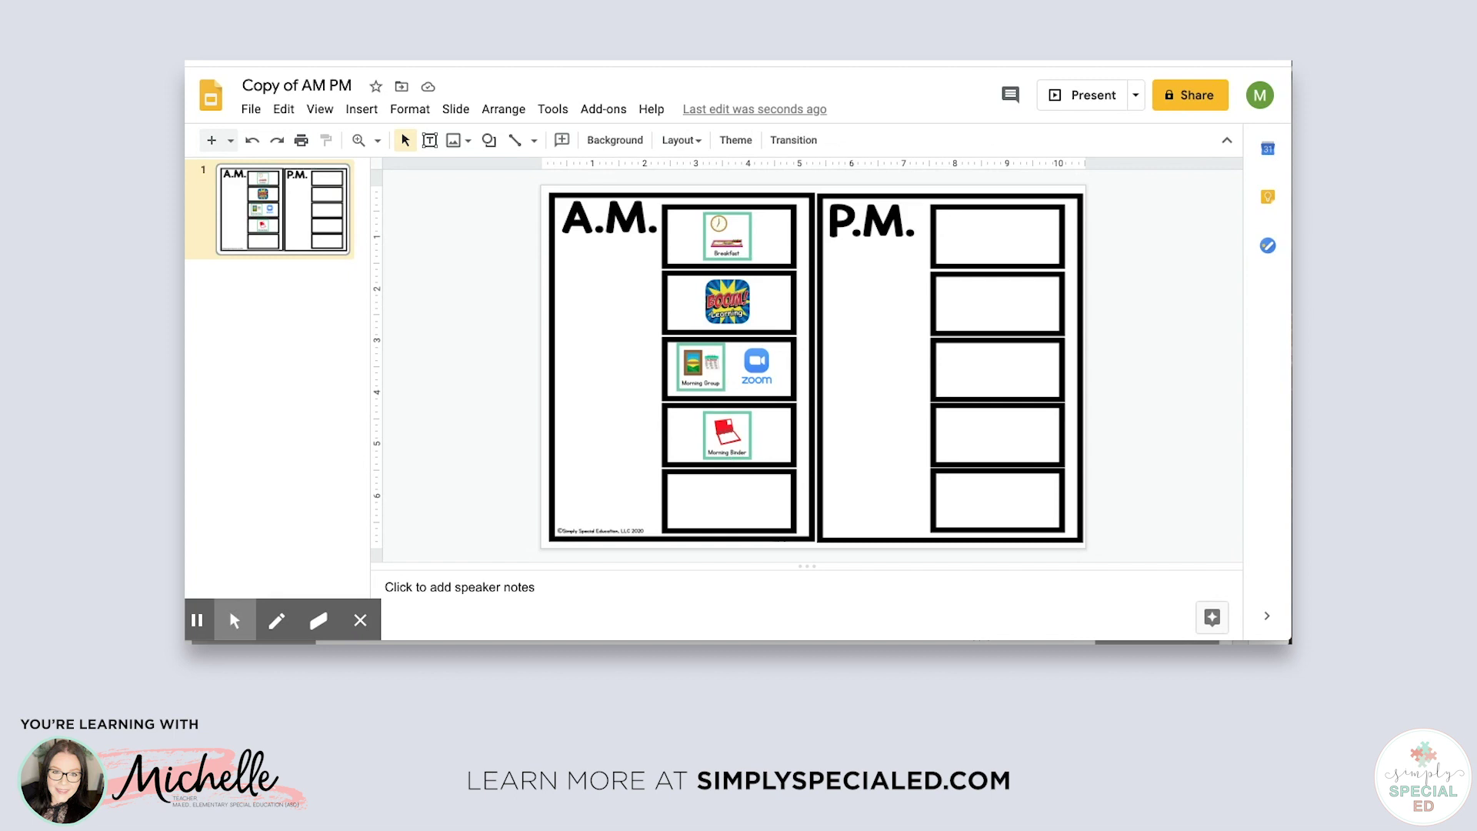
Step: Insert the Social Skills image from Google Drive onto the slide
left_click(364, 112)
mouse_move(388, 145)
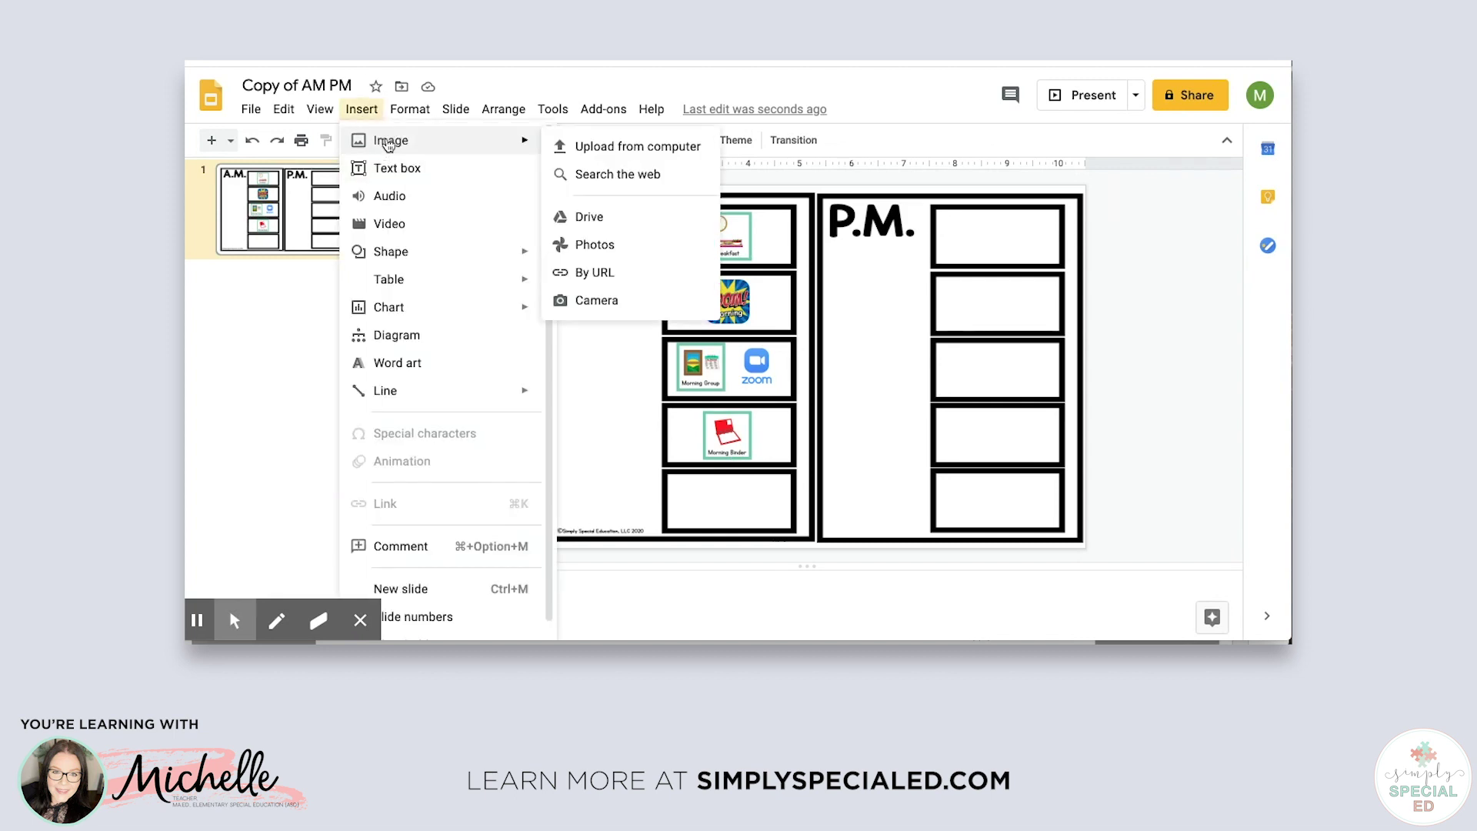
left_click(634, 227)
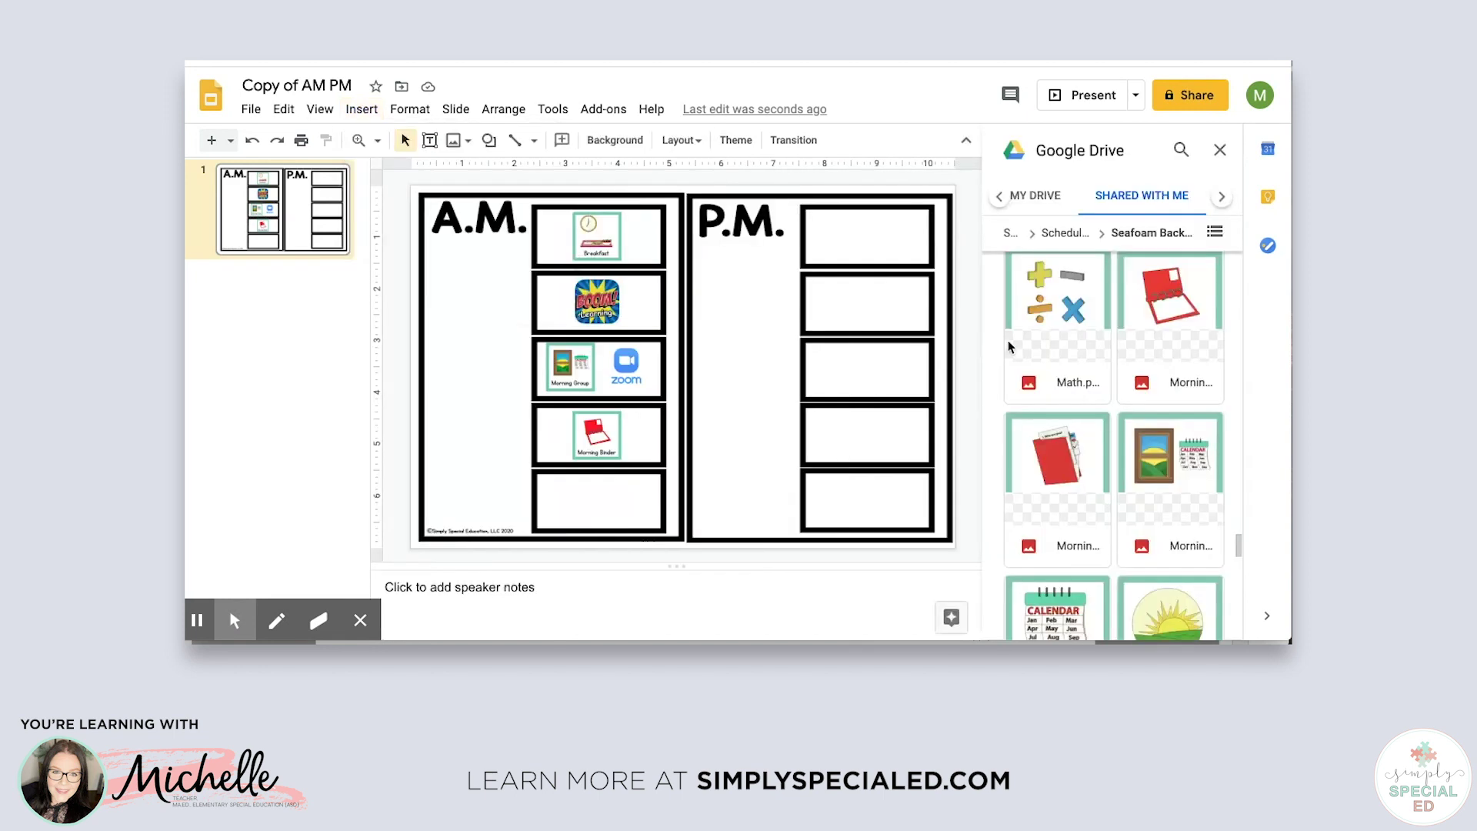
scroll(1141, 411, "down", 5)
scroll(1142, 412, "down", 10)
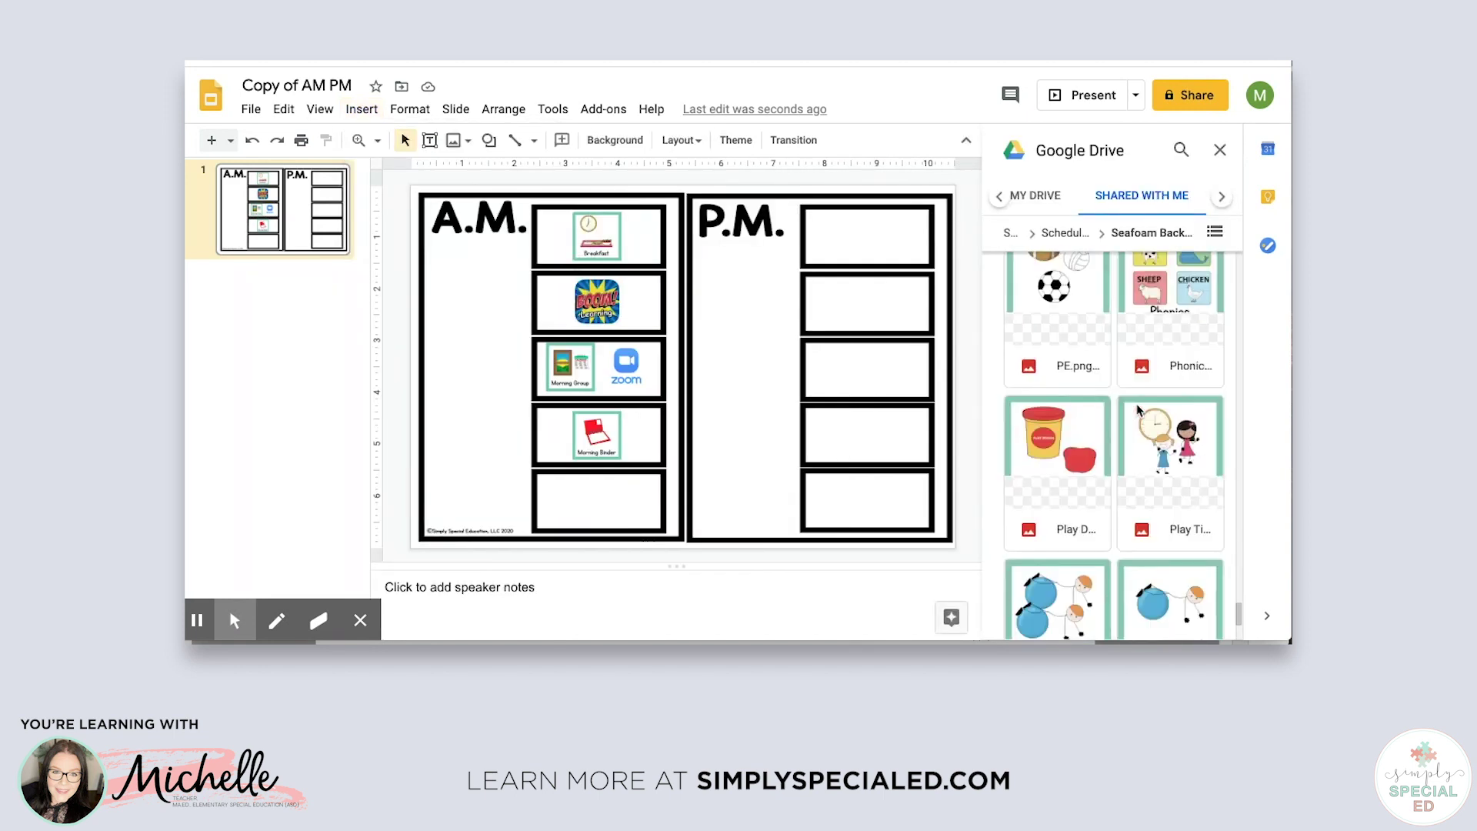
scroll(1146, 516, "down", 10)
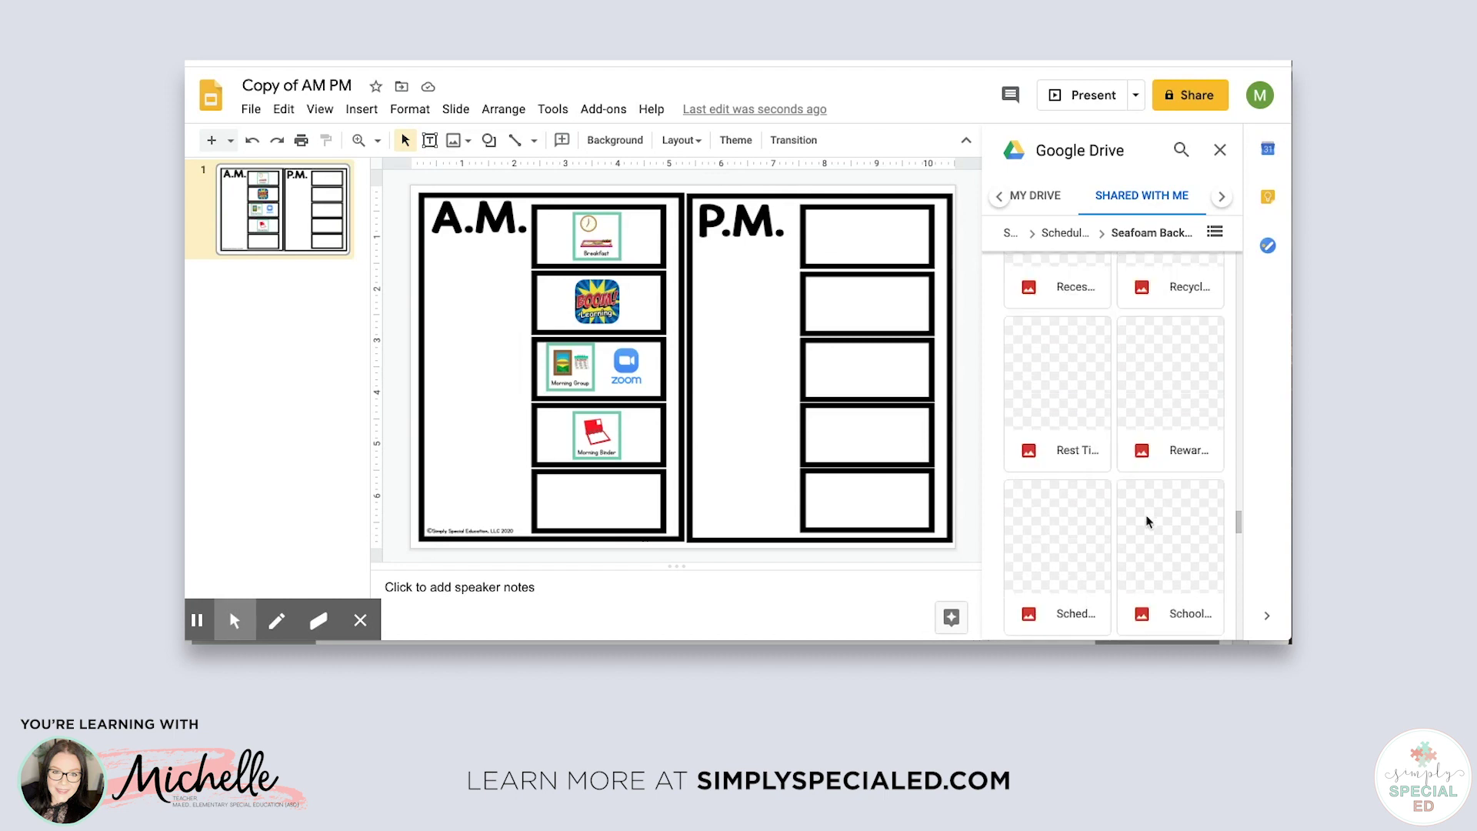
scroll(1147, 520, "down", 5)
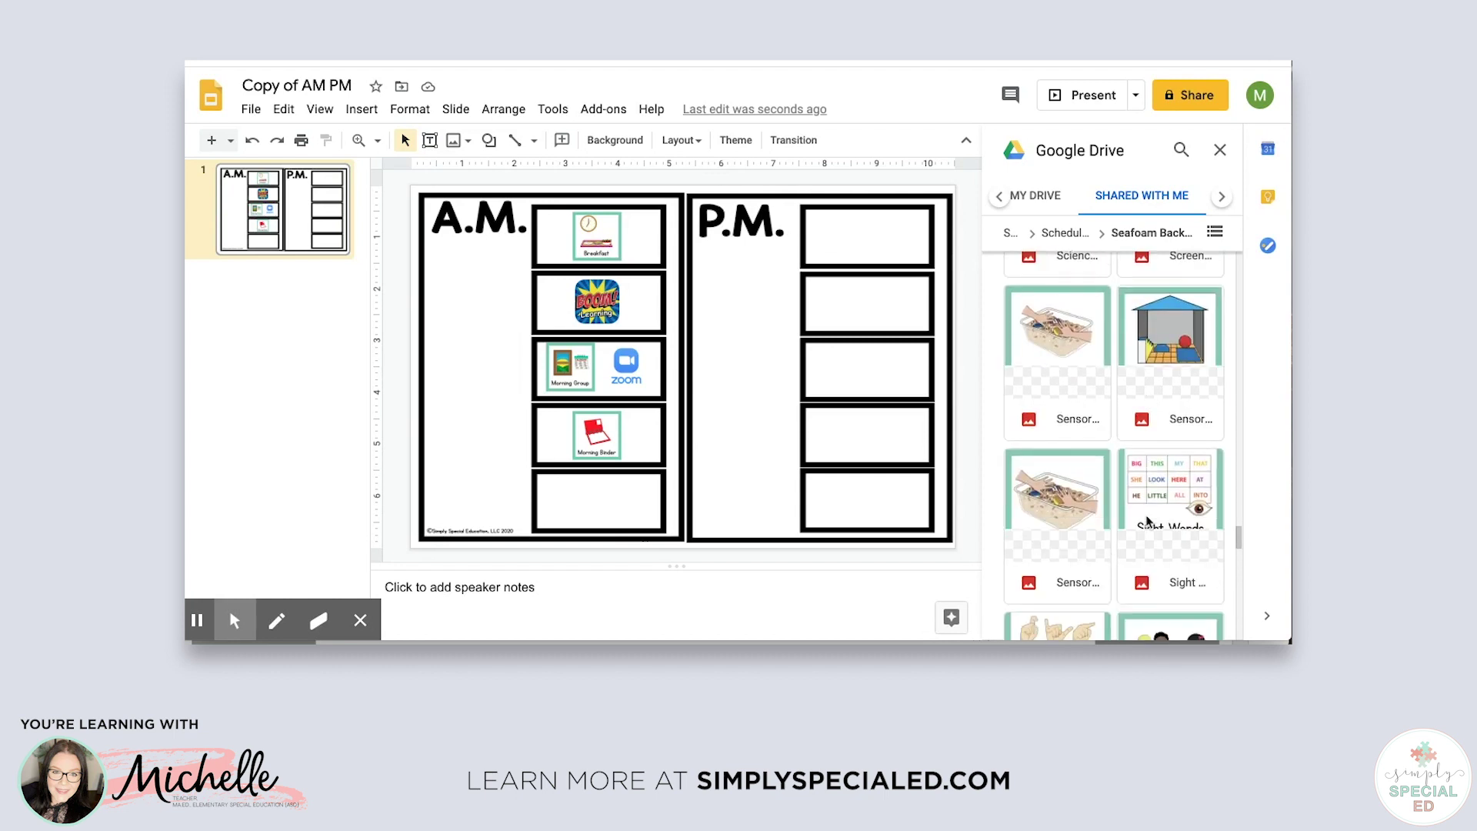
scroll(1147, 520, "down", 3)
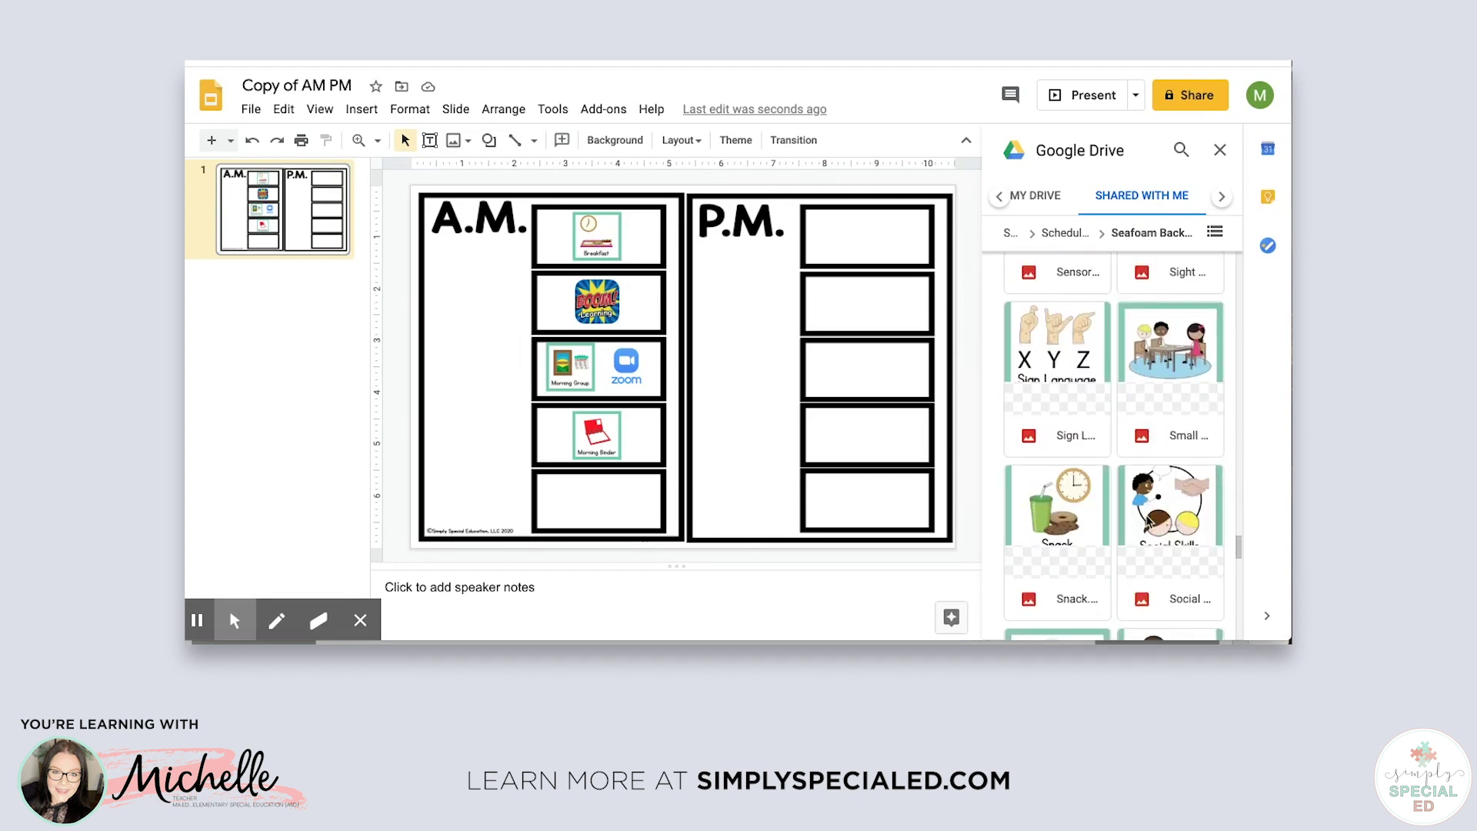
left_click(1165, 536)
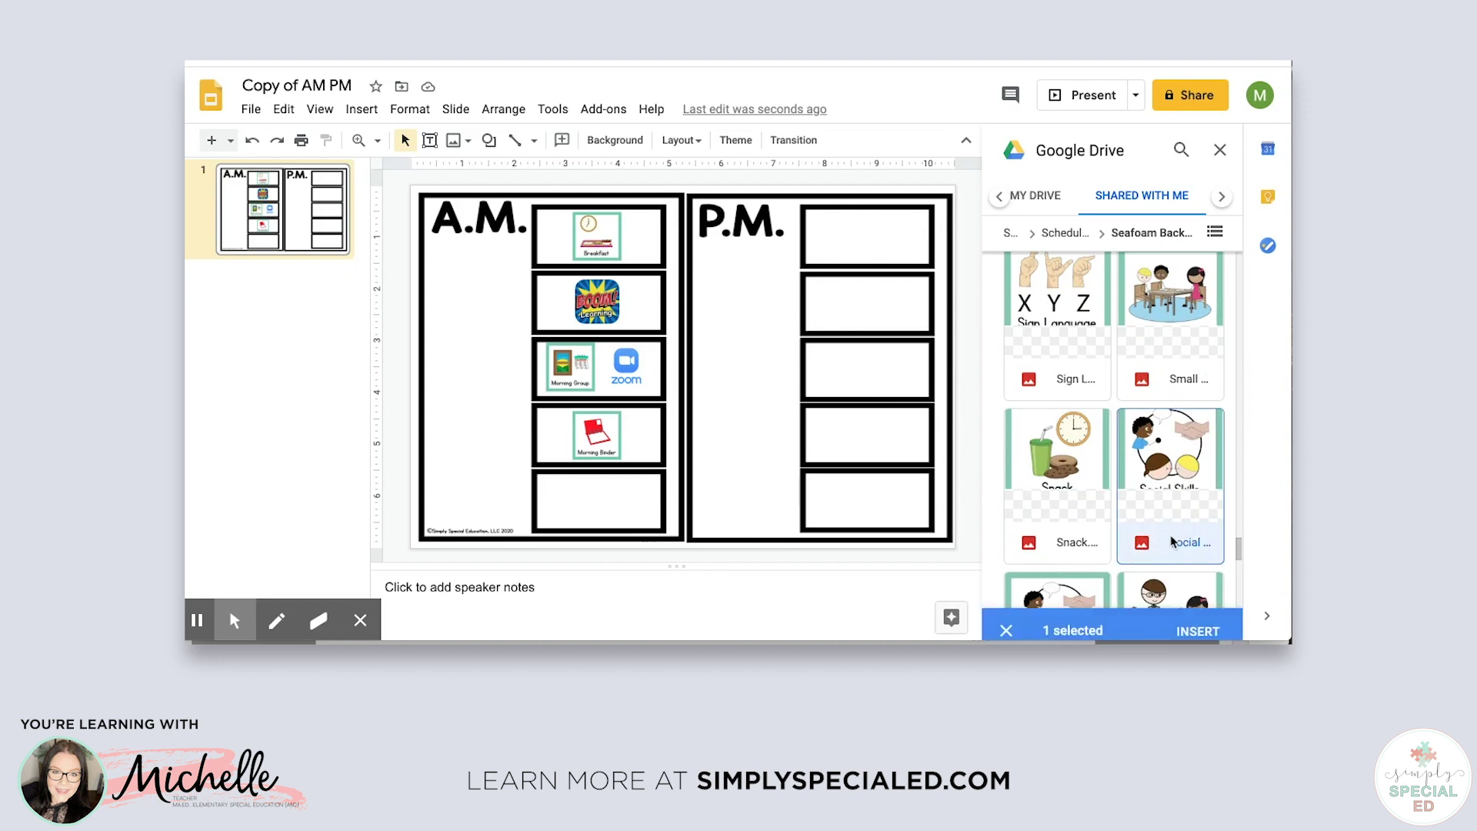
left_click(1198, 623)
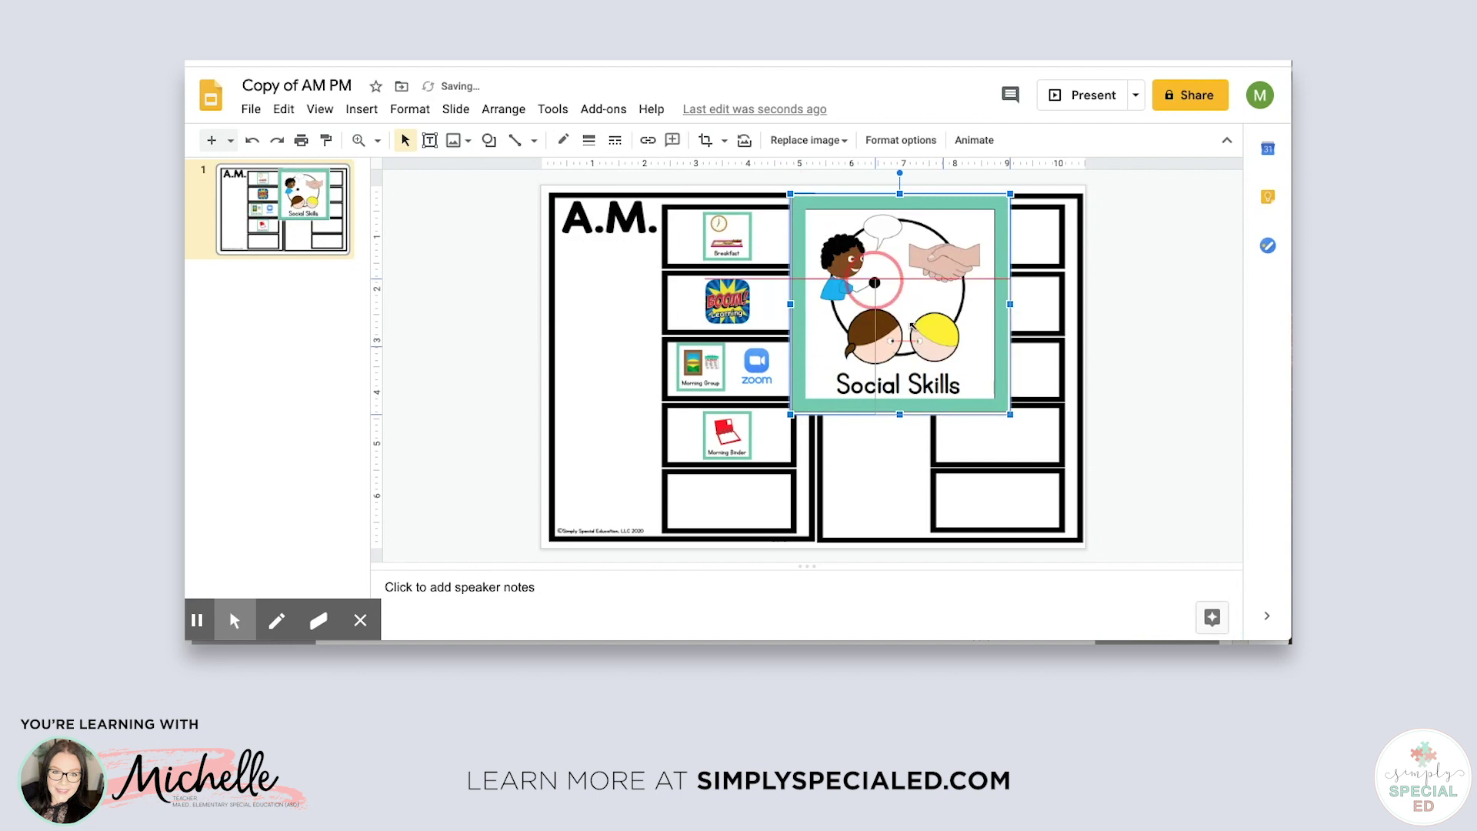
Step: Shrink the Social Skills image and place it in the bottom A.M. box
left_click_drag(945, 355, 962, 371)
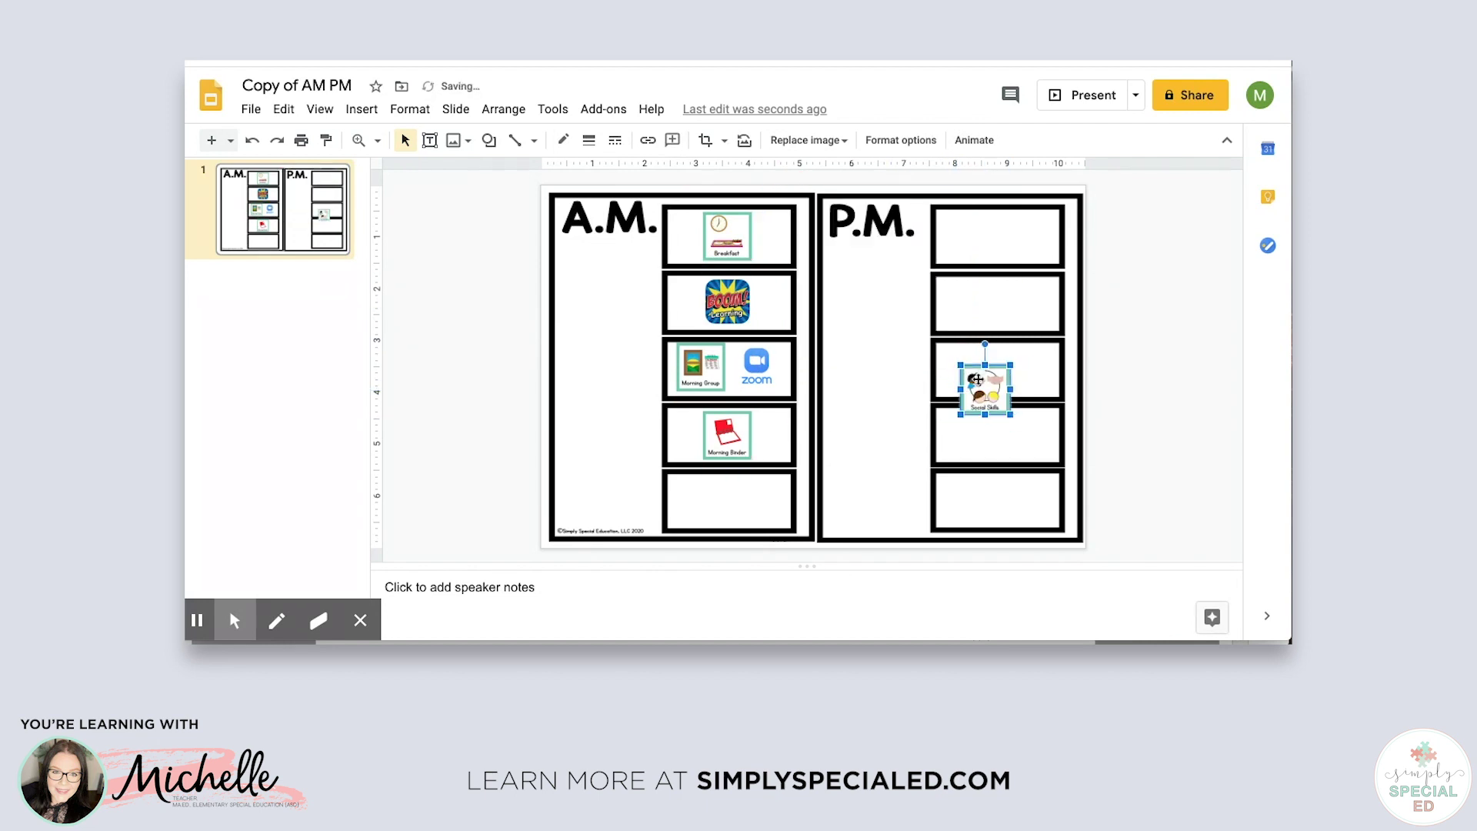
left_click_drag(715, 494, 718, 496)
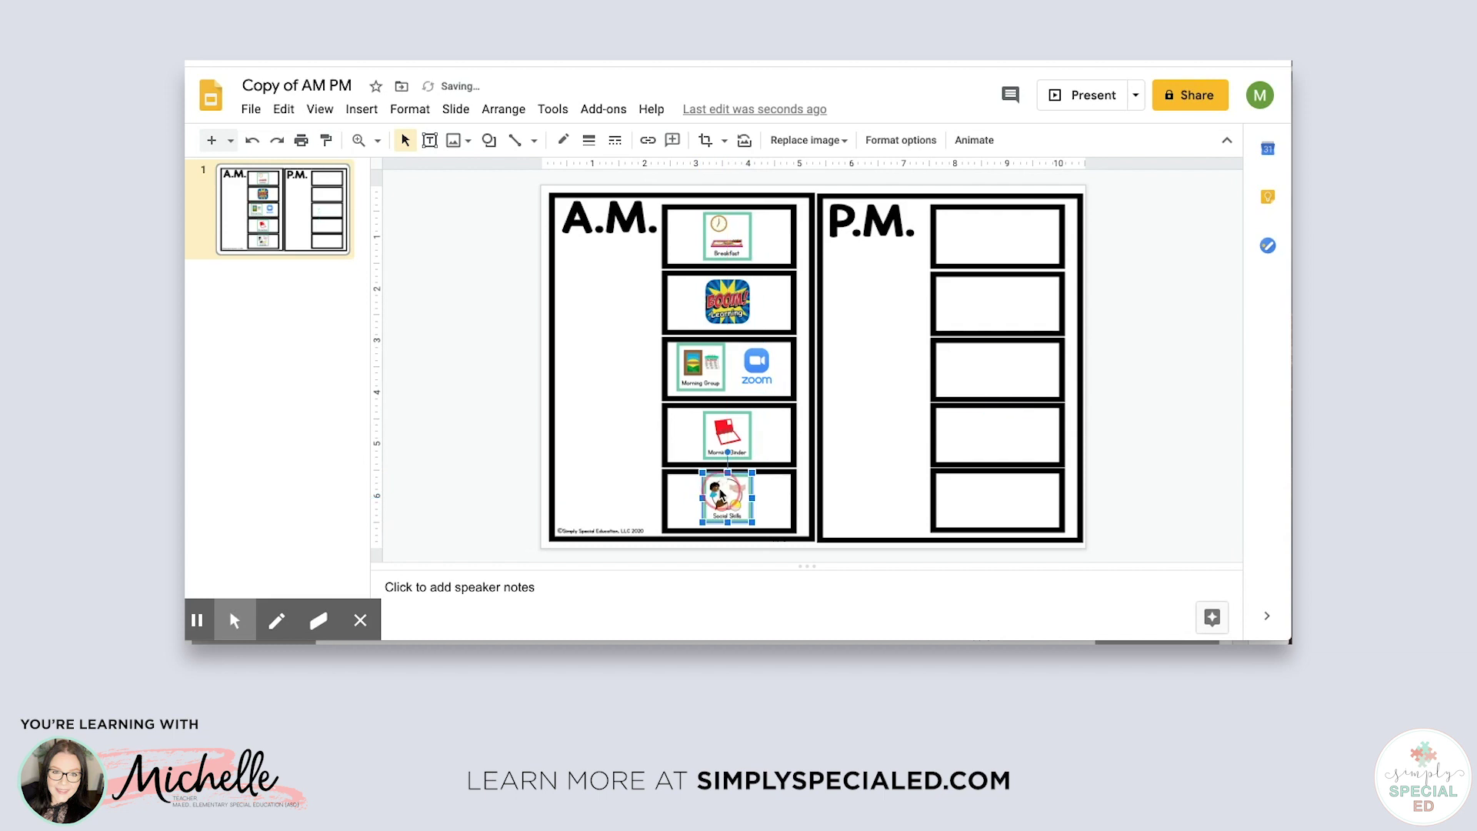
left_click(750, 524)
left_click(752, 522)
left_click(733, 504)
Step: Nudge the Social Skills image down, then open the Emotional ABCs website via an 'emot' search
left_click_drag(733, 504, 734, 508)
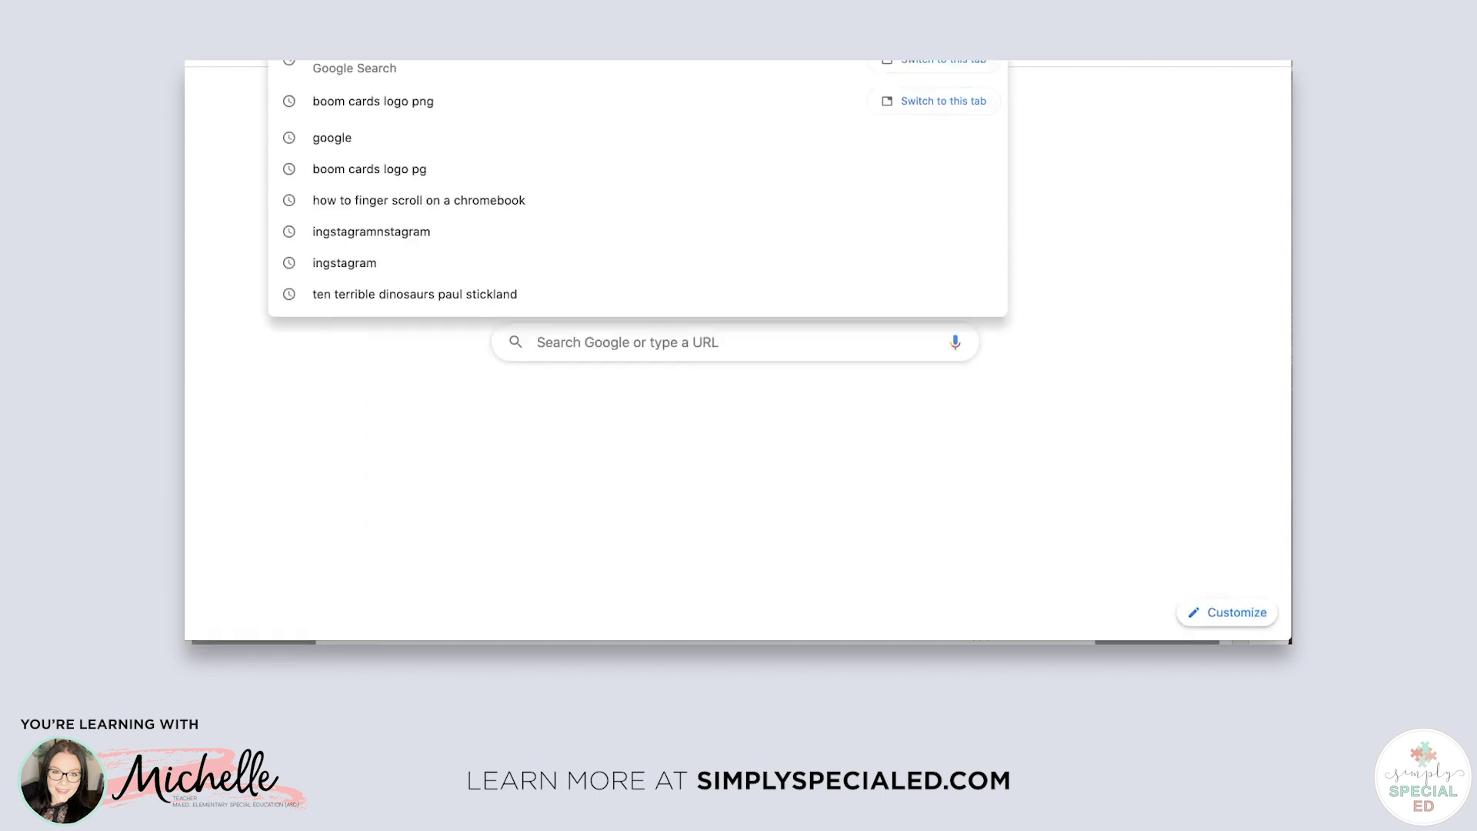
type("emot")
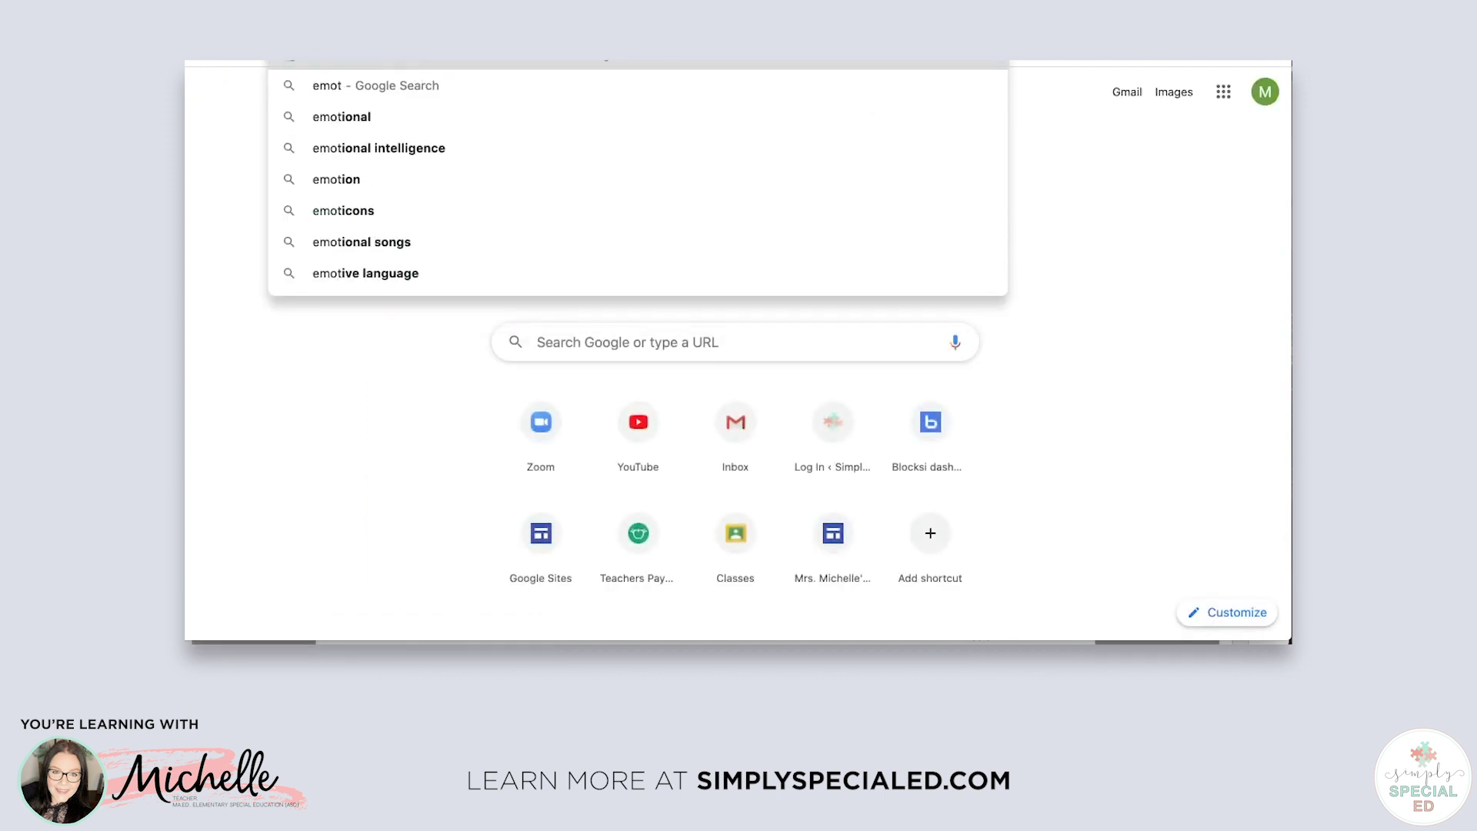
key("Return")
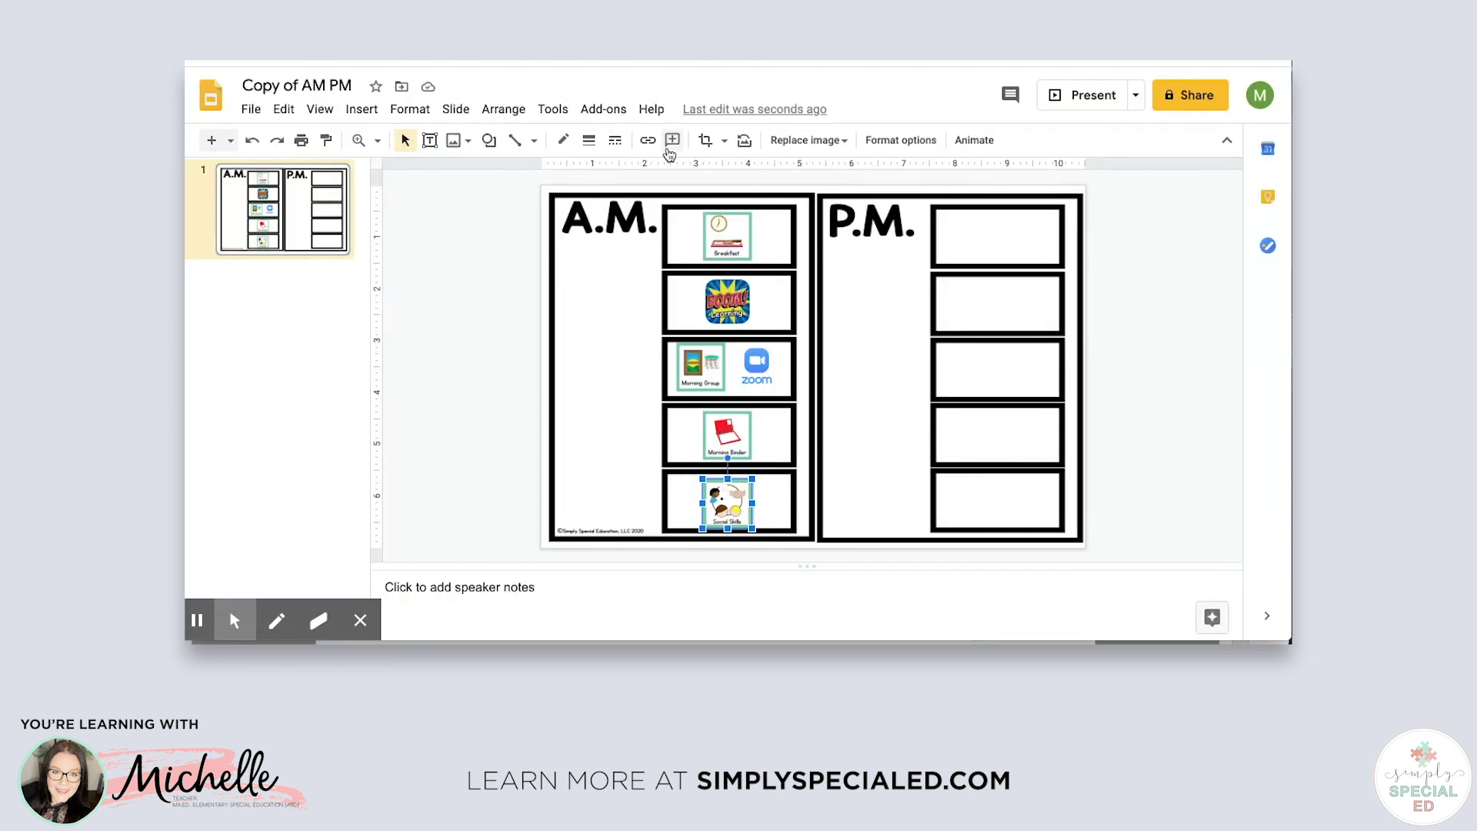
Step: Link the Social Skills image to the Emotional ABCs website
left_click(648, 140)
type("https://www.emotionalabc.com/")
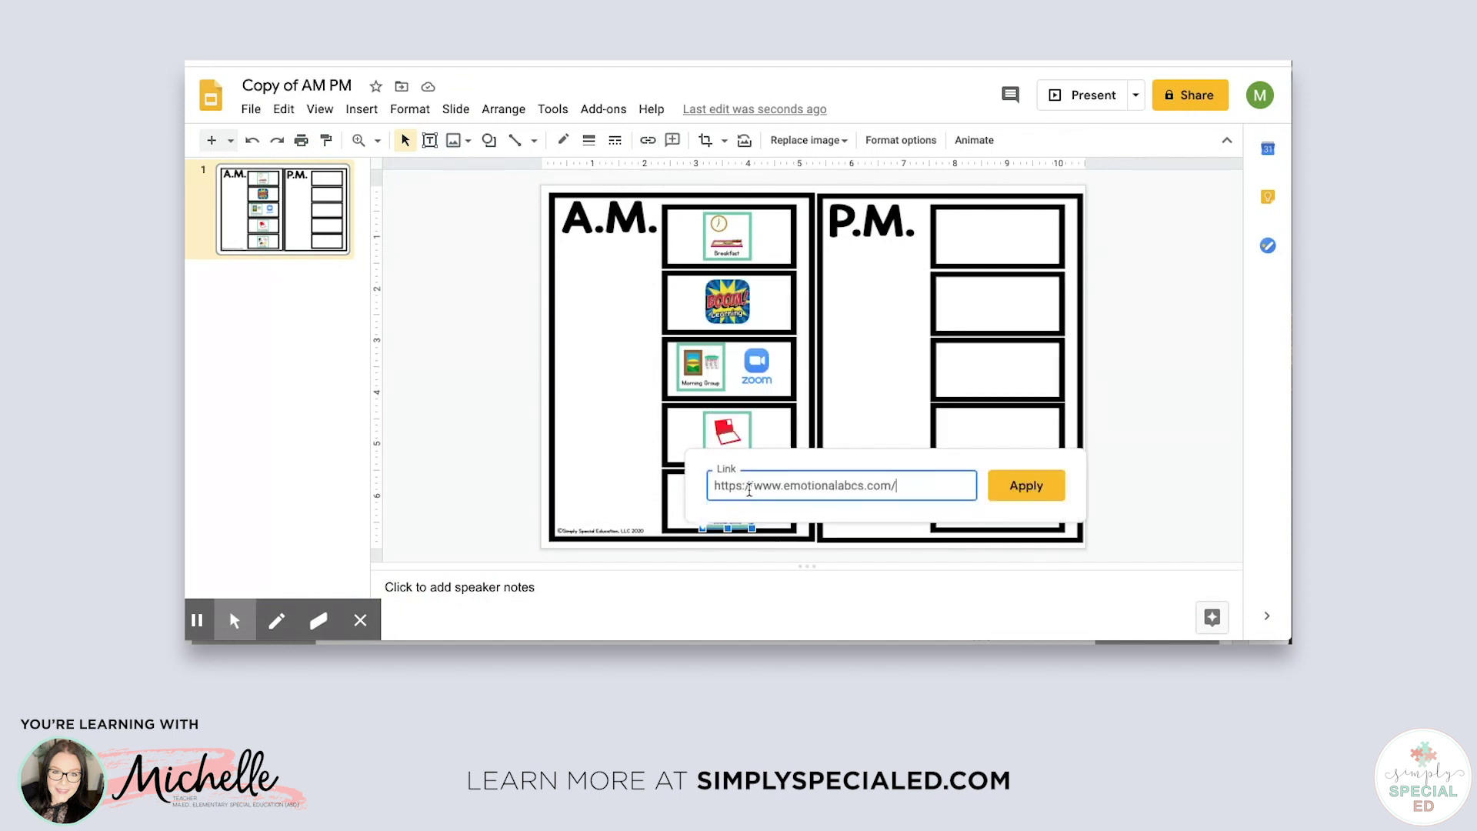
left_click(1043, 486)
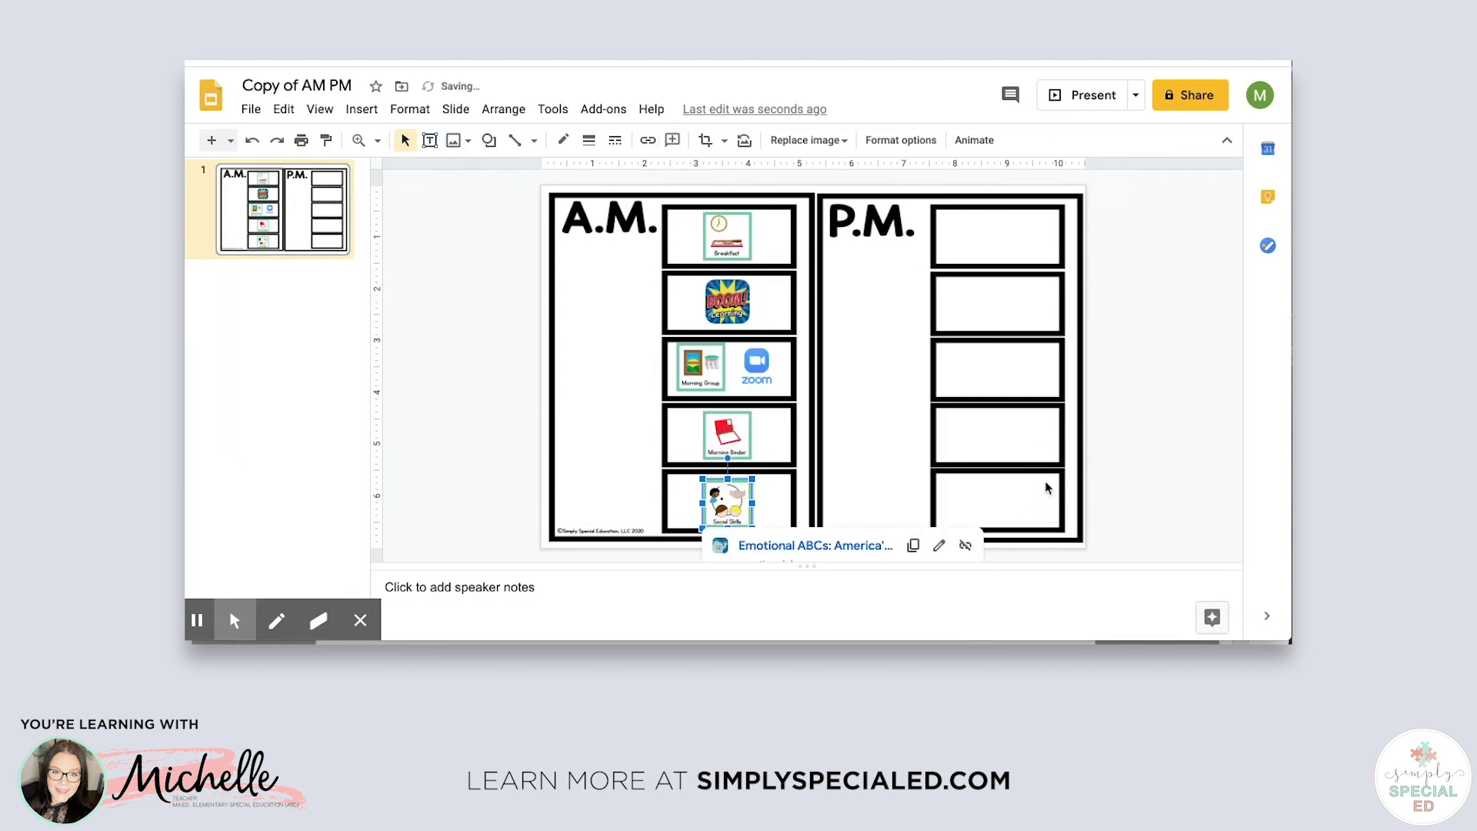
left_click(1017, 246)
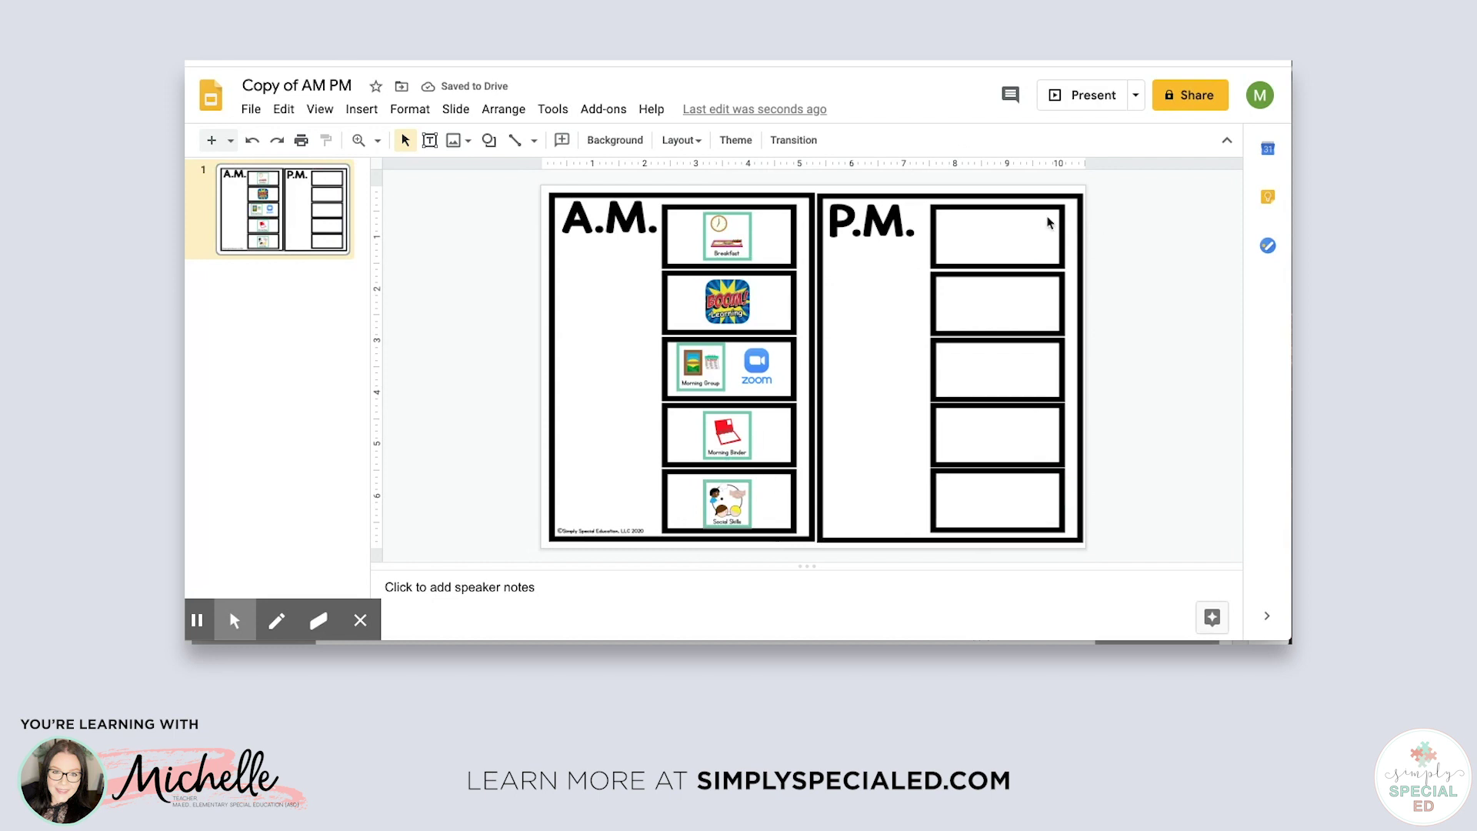
Step: Bring up the Google Drive image picker and scroll to the Seafoam icons
left_click(362, 110)
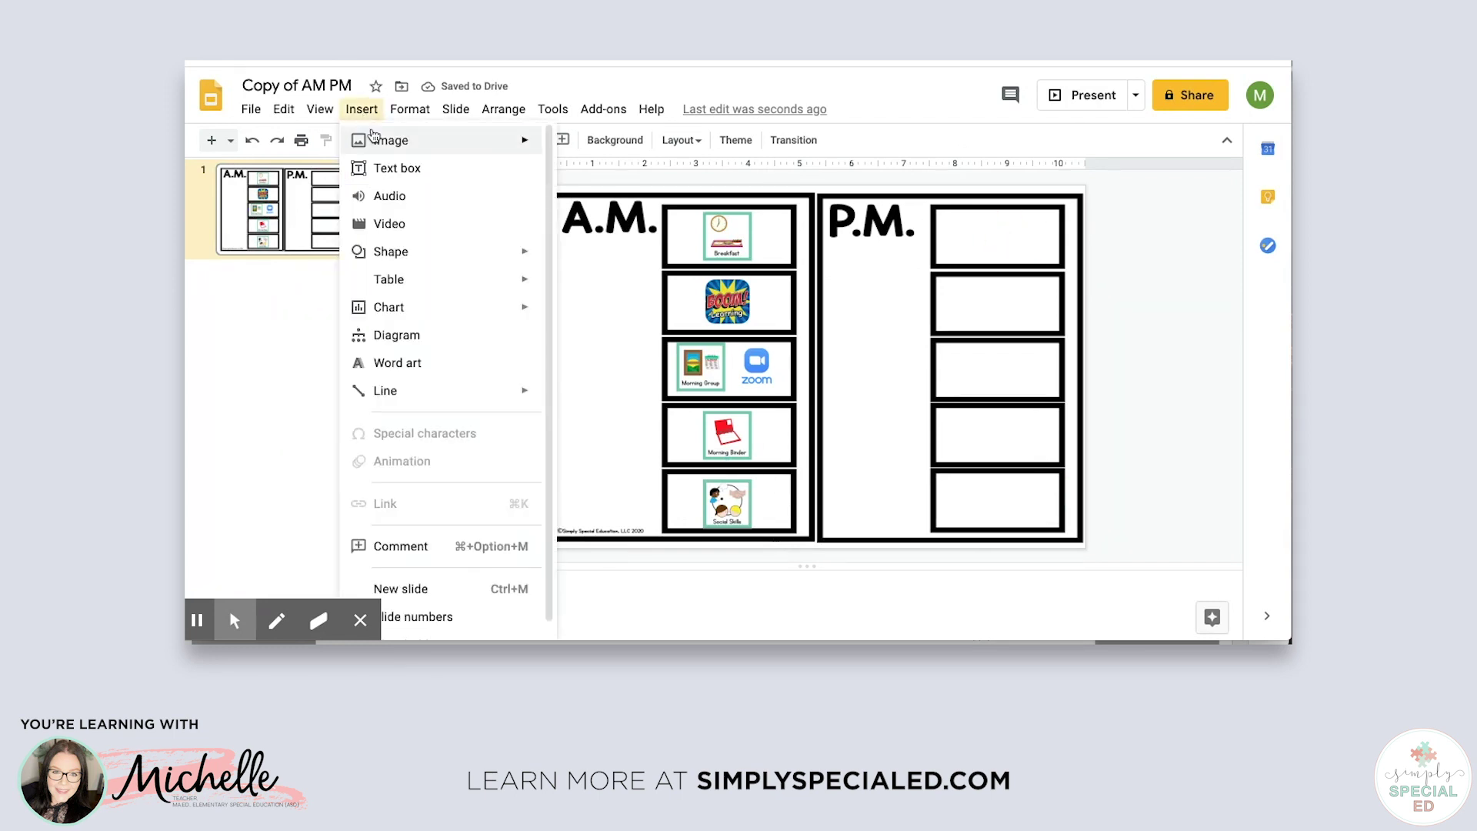
mouse_move(373, 141)
left_click(616, 218)
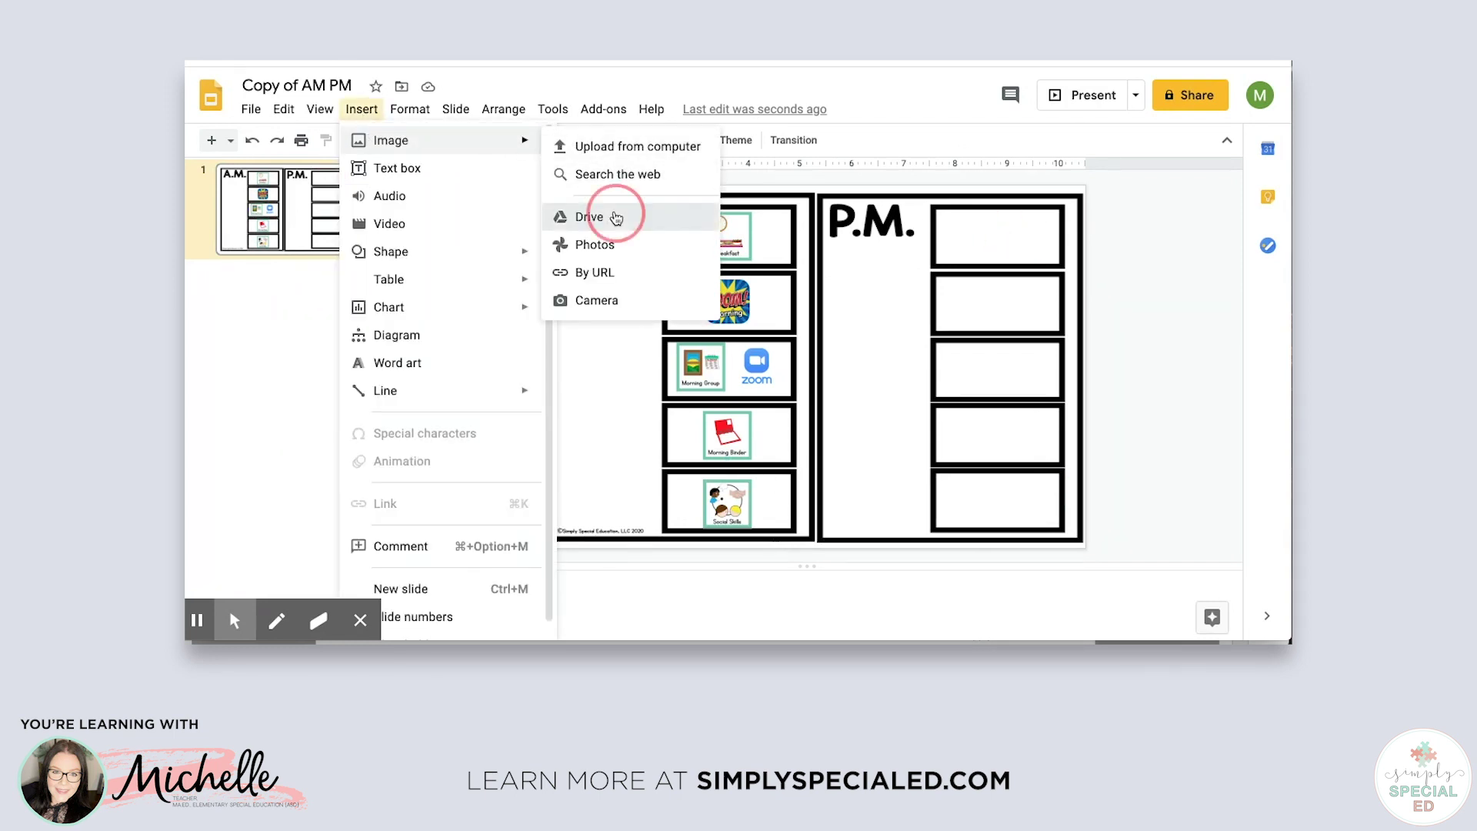
scroll(1048, 305, "down", 10)
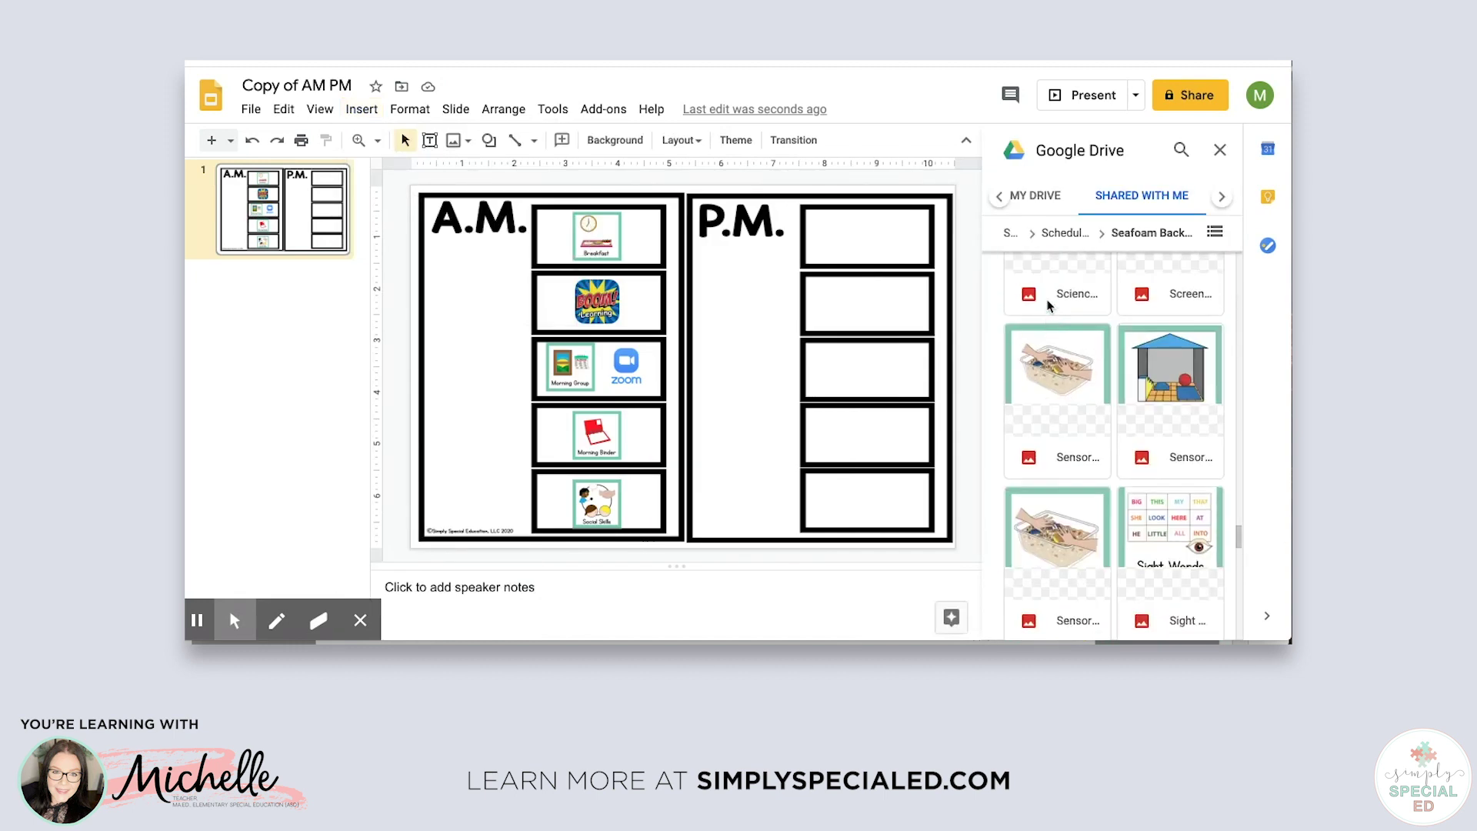